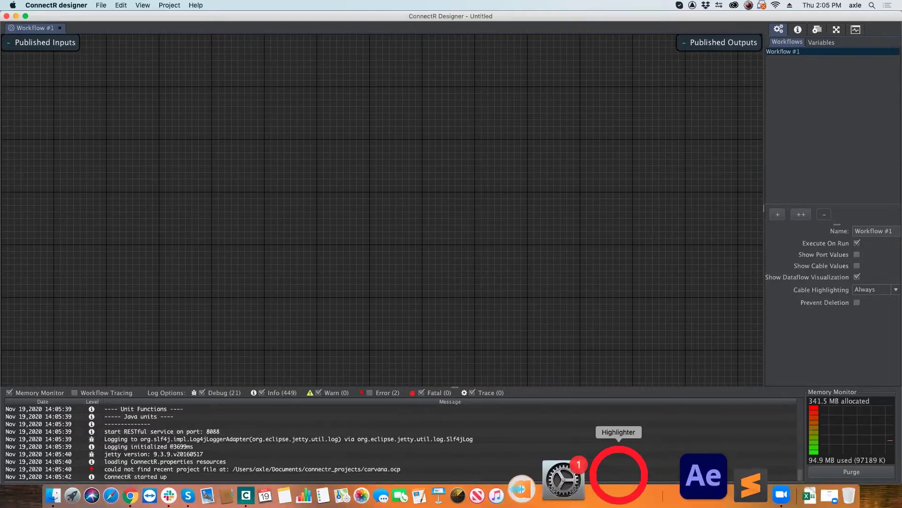
# Launch Highlighter, and clear the ConnectR message log and turn on the display of Error entries in it.
pyautogui.click(633, 453)
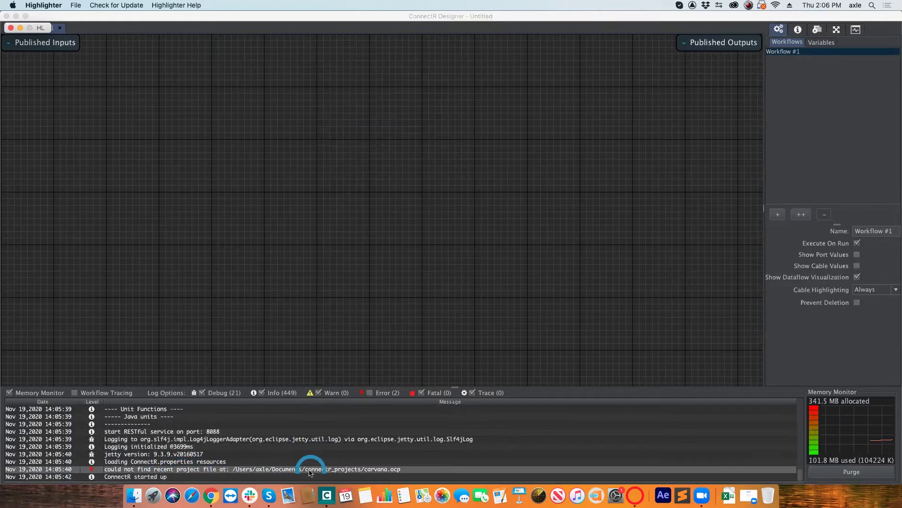
pyautogui.rightClick(371, 454)
pyautogui.click(382, 465)
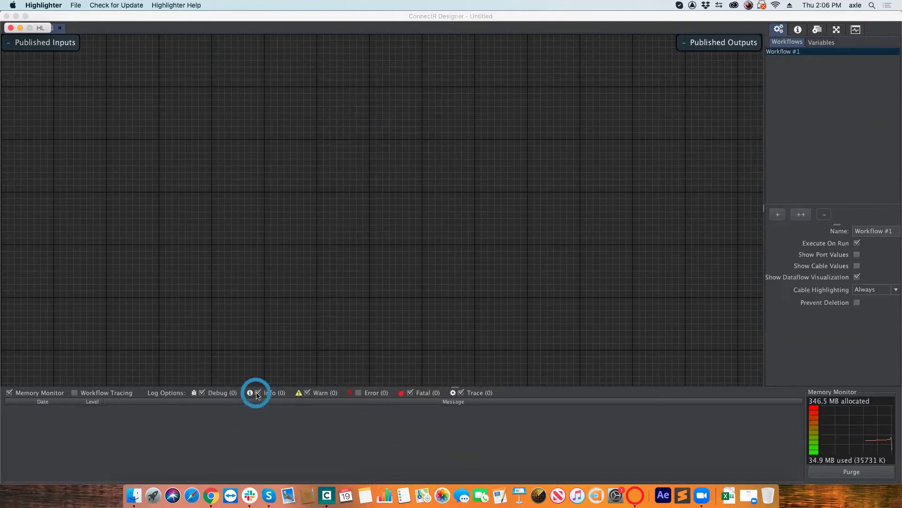
pyautogui.click(358, 393)
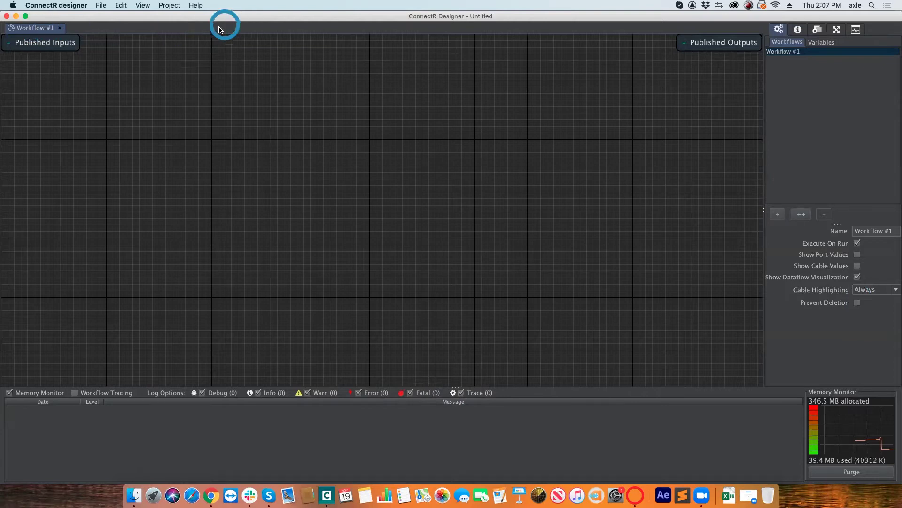
# Add two workflows to the project and rename the last one webinar.
pyautogui.click(778, 215)
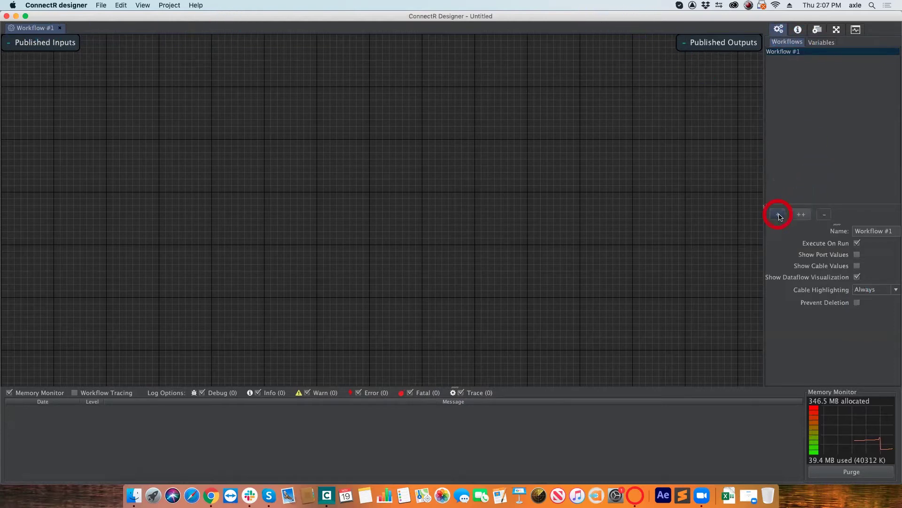
pyautogui.click(778, 214)
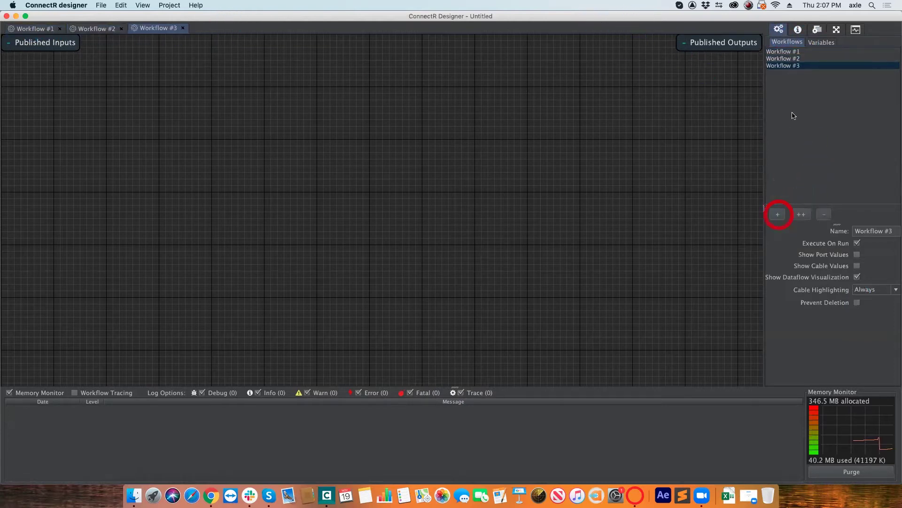
pyautogui.doubleClick(890, 230)
pyautogui.click(846, 225)
pyautogui.write('webinar')
pyautogui.press('Return')
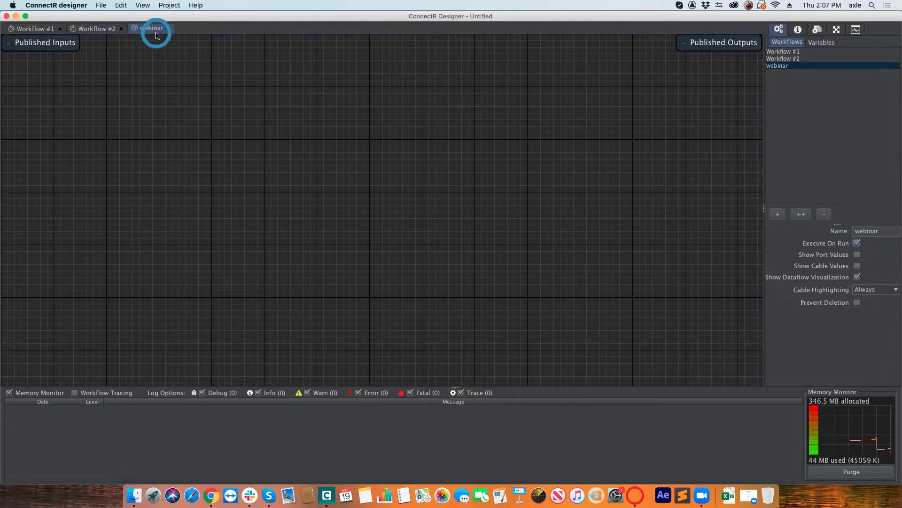
# Switch between the open workflows to view them and return to the webinar workflow.
pyautogui.click(78, 28)
pyautogui.click(59, 28)
pyautogui.click(78, 28)
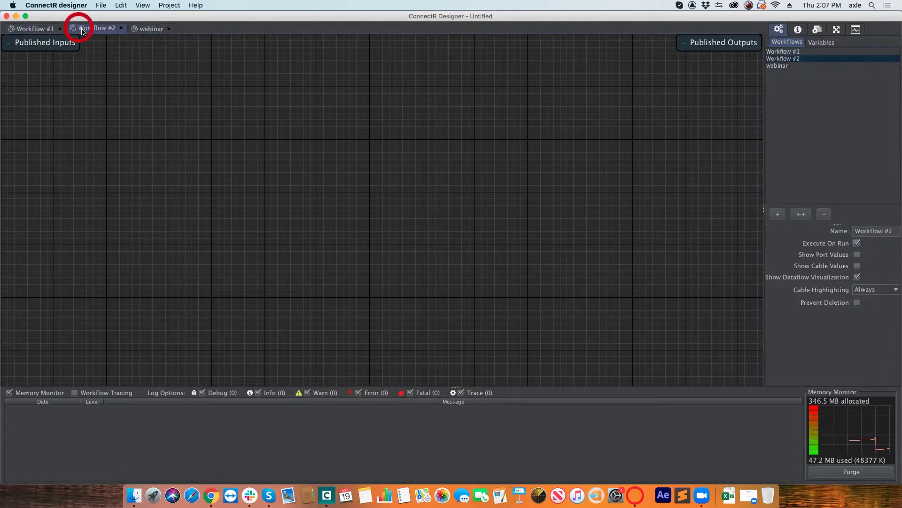
pyautogui.click(135, 29)
pyautogui.click(243, 128)
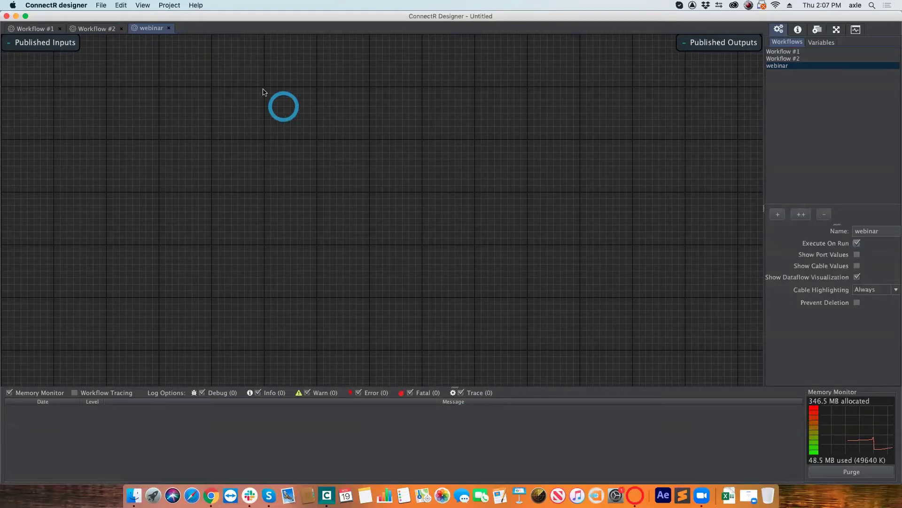
# Run the project with all its workflows and stop it again.
pyautogui.click(171, 5)
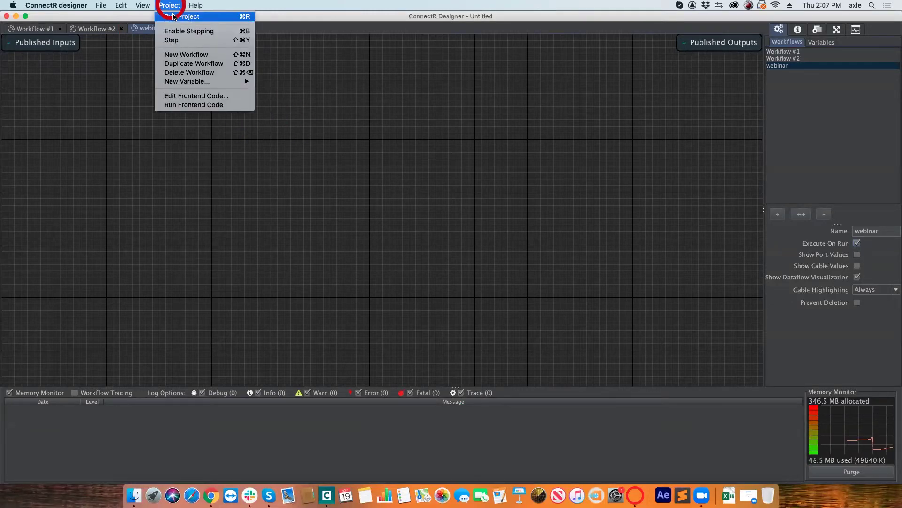
pyautogui.click(177, 18)
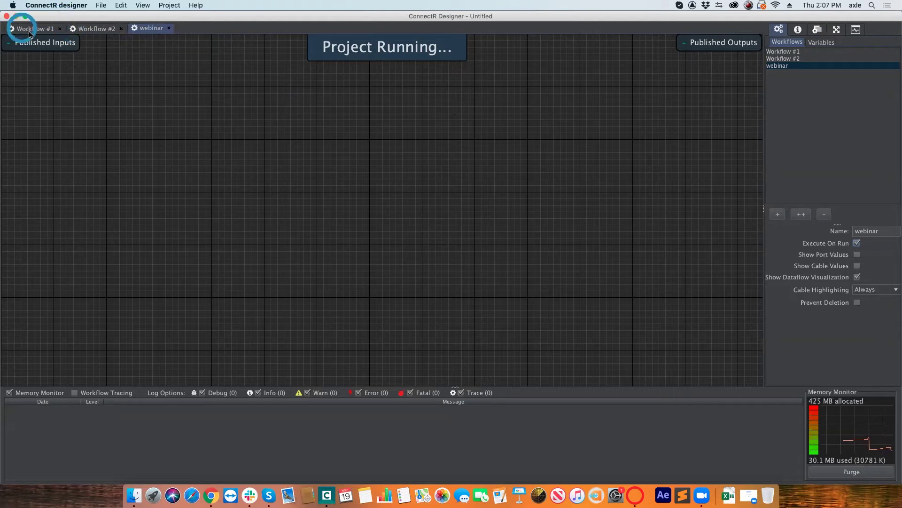
pyautogui.click(163, 5)
pyautogui.click(163, 16)
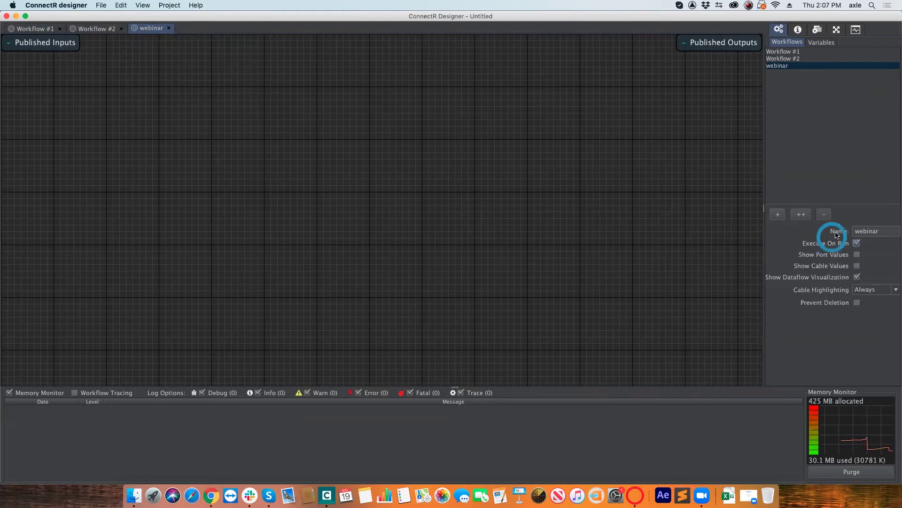
# Delete the webinar workflow and Workflow #2, and show the project's variables list.
pyautogui.click(826, 216)
pyautogui.click(827, 217)
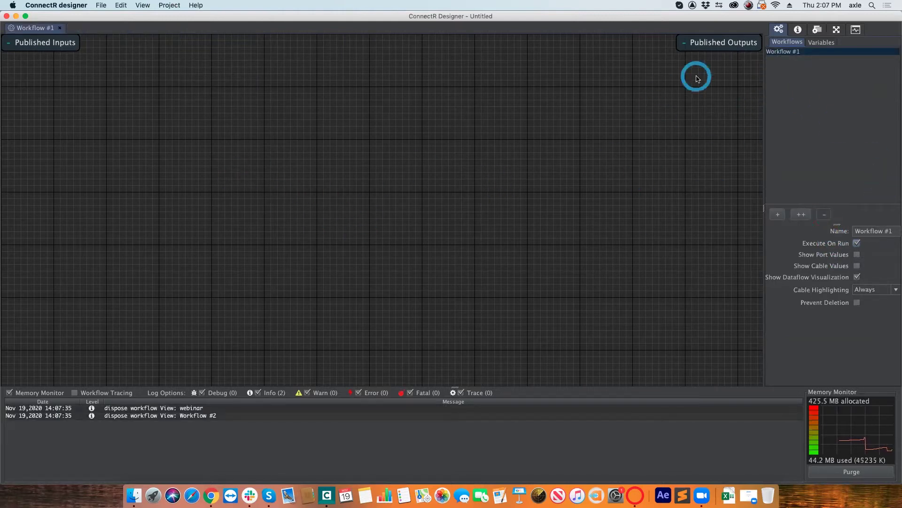
pyautogui.click(826, 43)
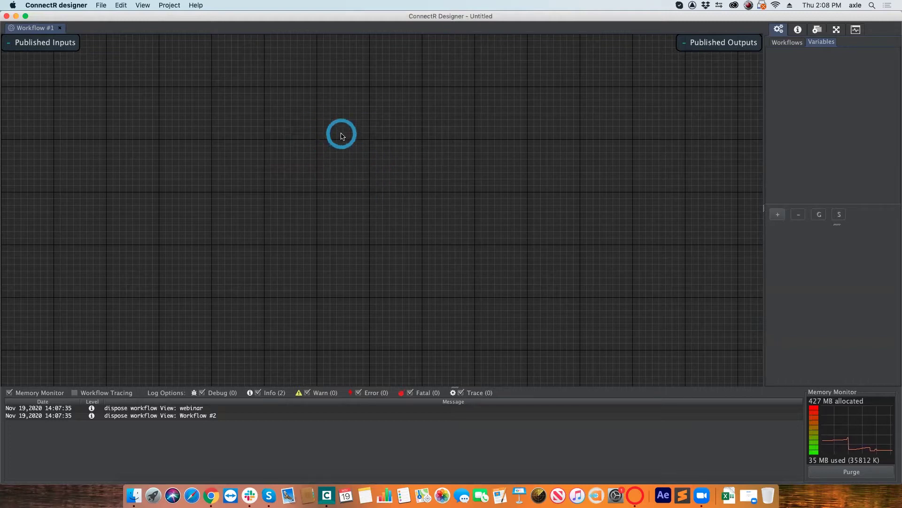
# Show the unit properties and add a File Copy unit to Workflow #1, placing it below the Published Inputs, slightly to the right.
pyautogui.click(799, 29)
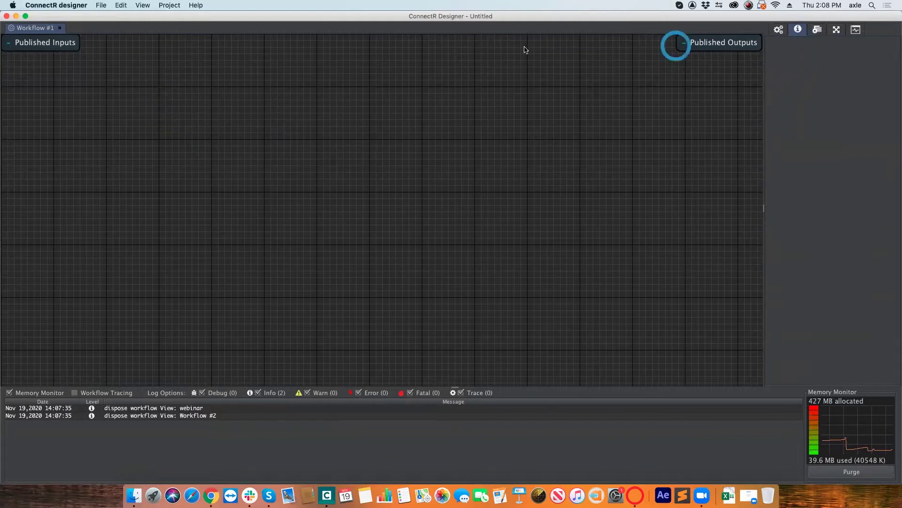
pyautogui.rightClick(152, 136)
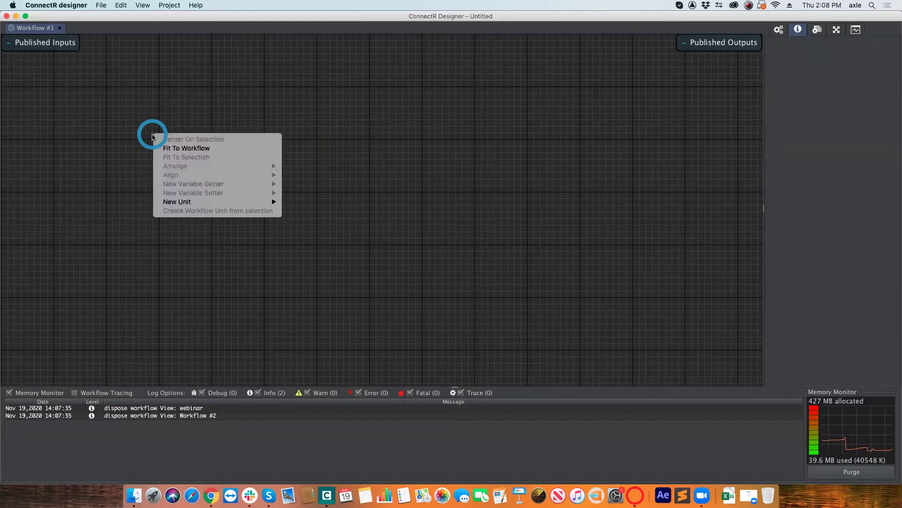
pyautogui.moveTo(182, 202)
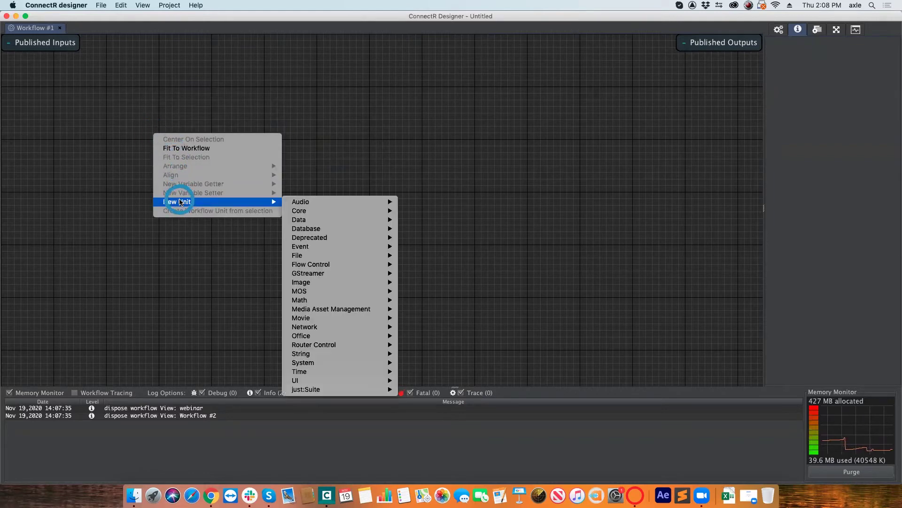
pyautogui.moveTo(340, 254)
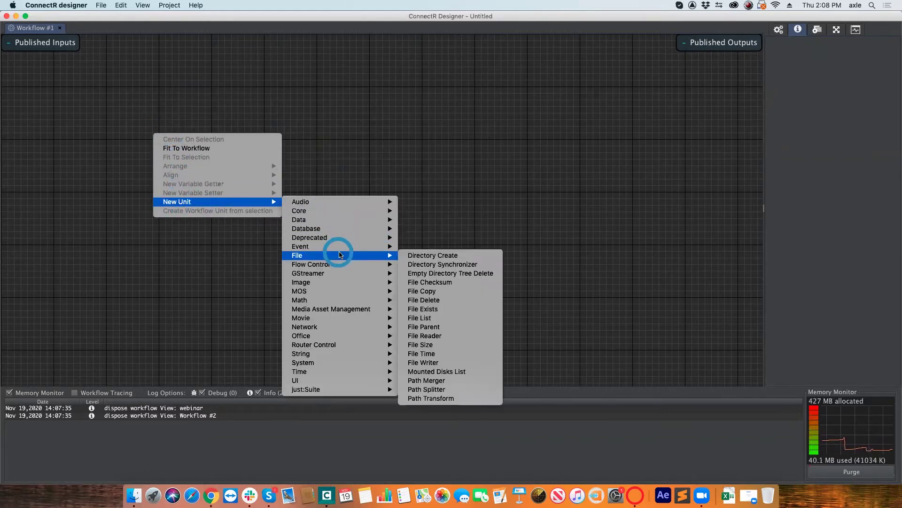
pyautogui.click(456, 292)
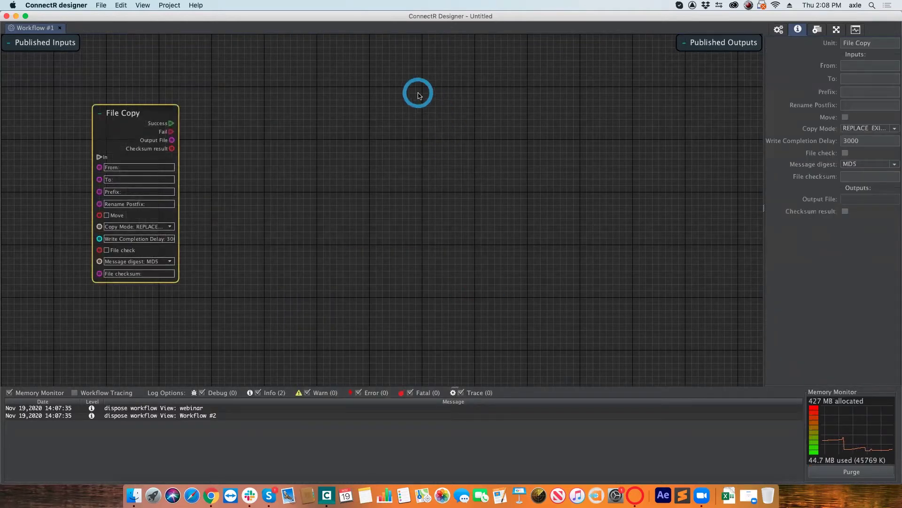
pyautogui.moveTo(133, 110); pyautogui.dragTo(206, 102)
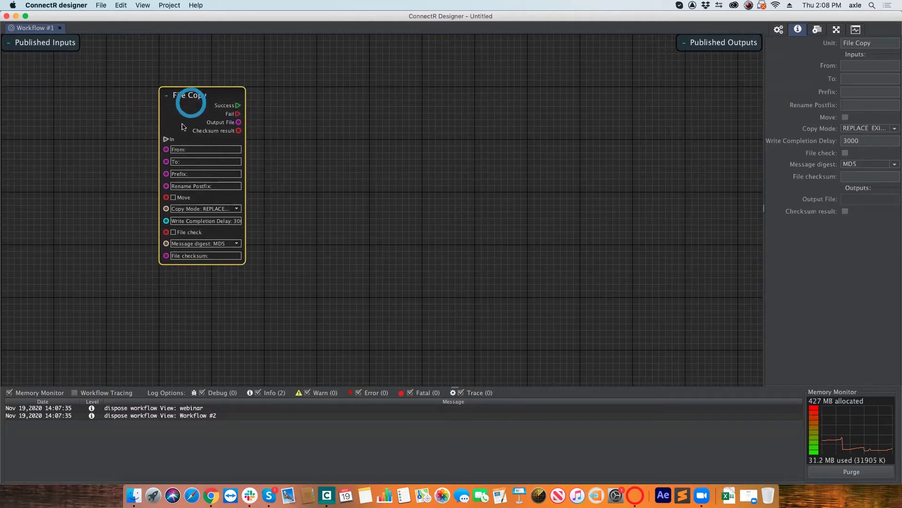
# Set the File Copy unit's From path to /path/toSource and its To path to /path/destinatuob.
pyautogui.click(850, 64)
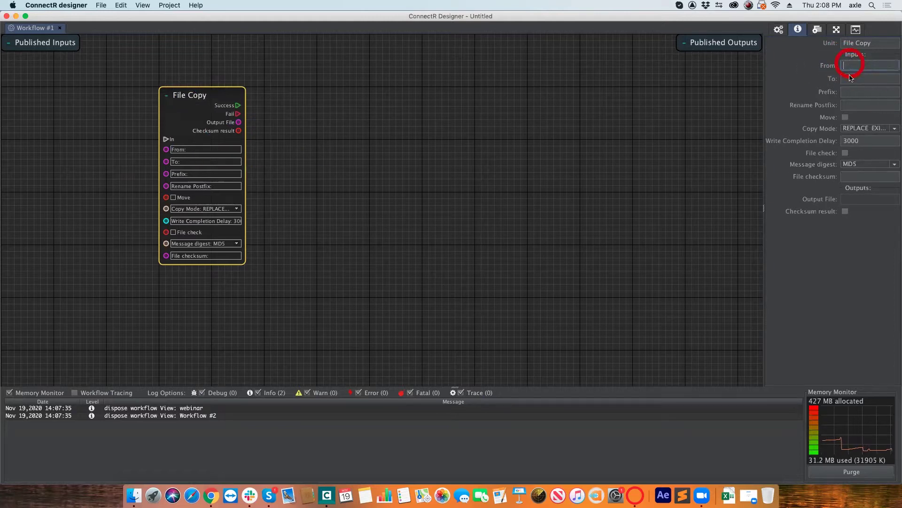
pyautogui.click(850, 78)
pyautogui.click(195, 150)
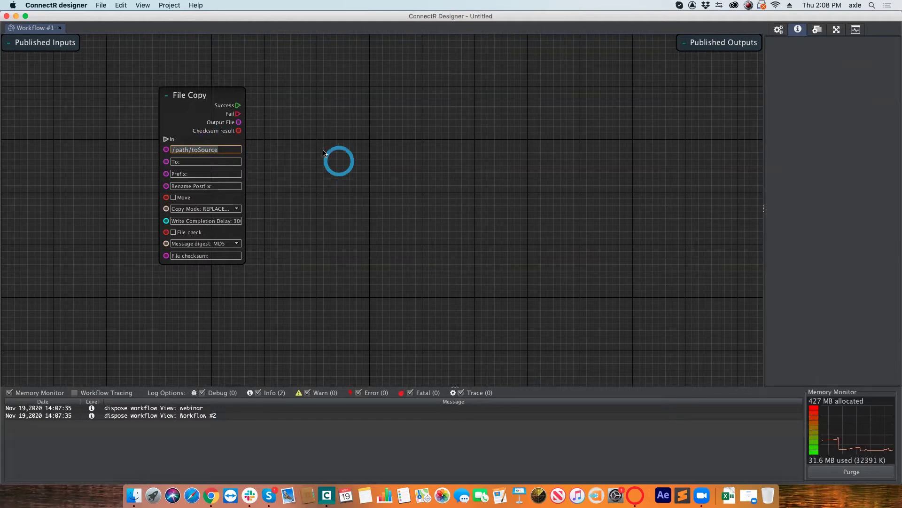
pyautogui.click(347, 133)
pyautogui.click(861, 78)
pyautogui.write('/path')
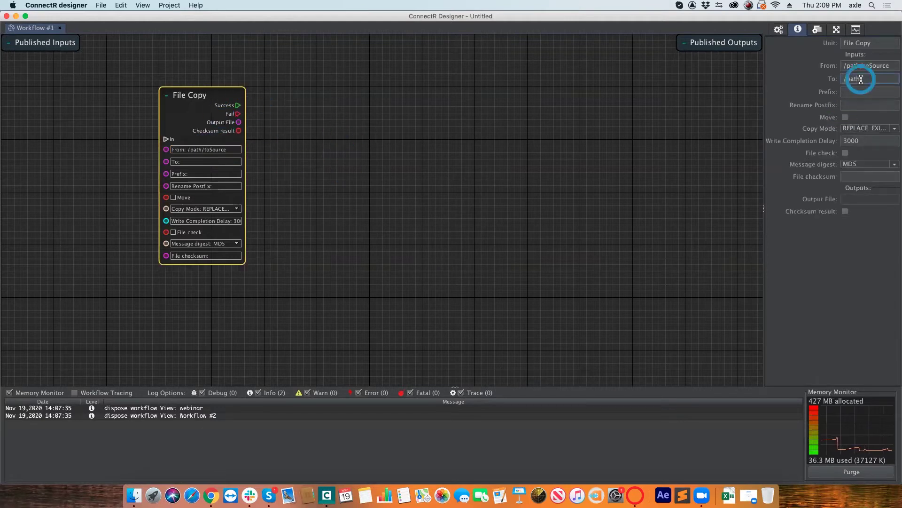
pyautogui.write('/destination')
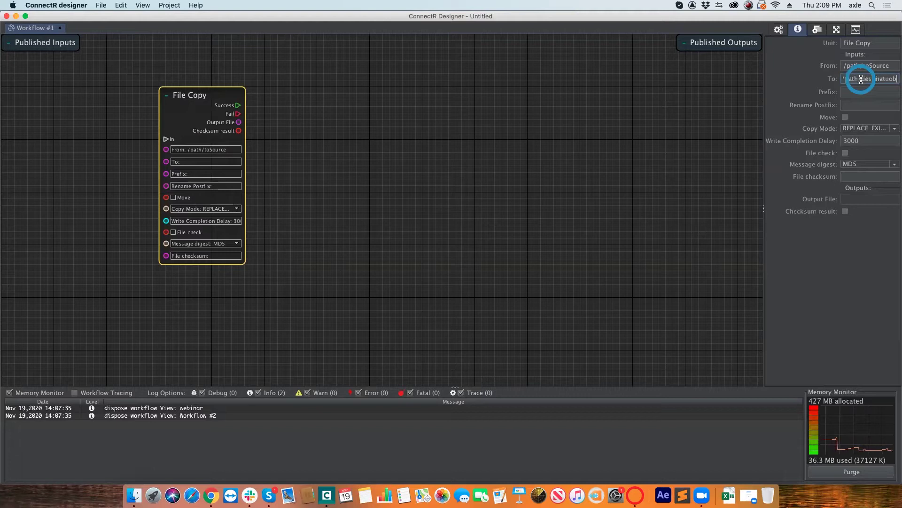
pyautogui.press('Return')
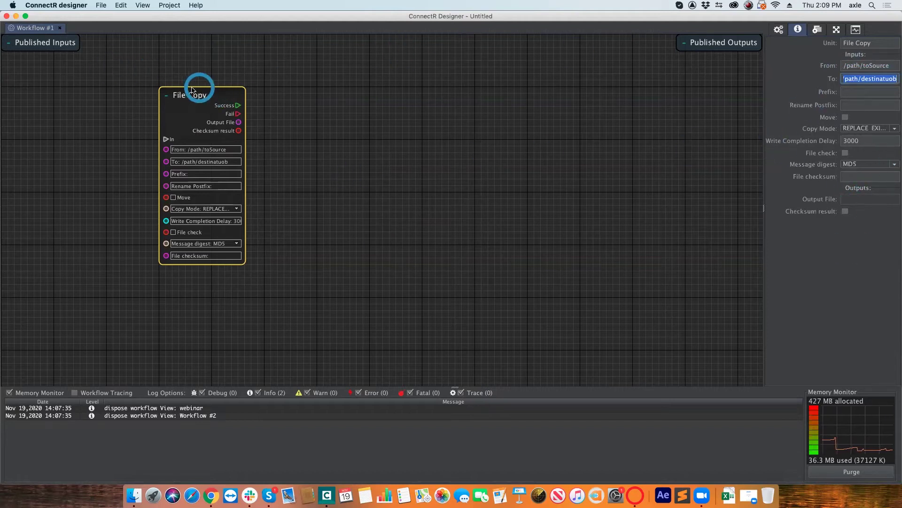
# Open the unit library and search it for ftp and for vimeo.
pyautogui.click(818, 32)
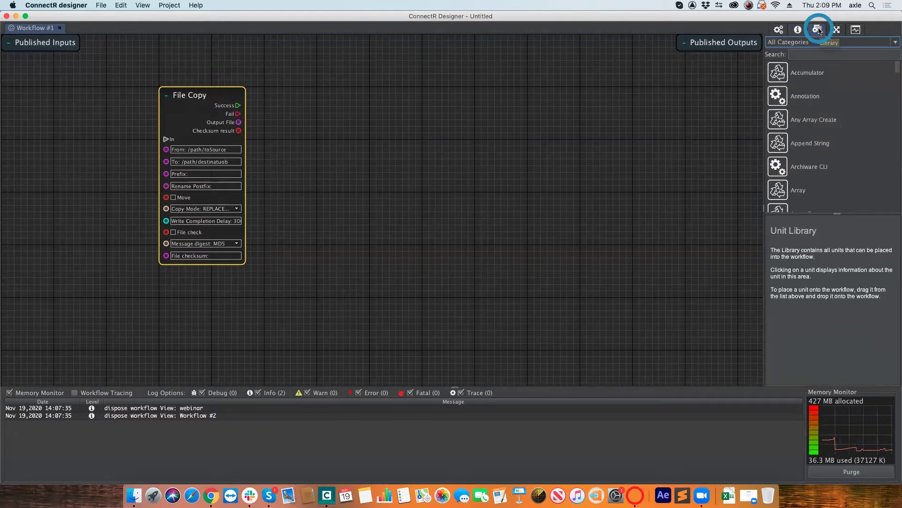
pyautogui.click(813, 52)
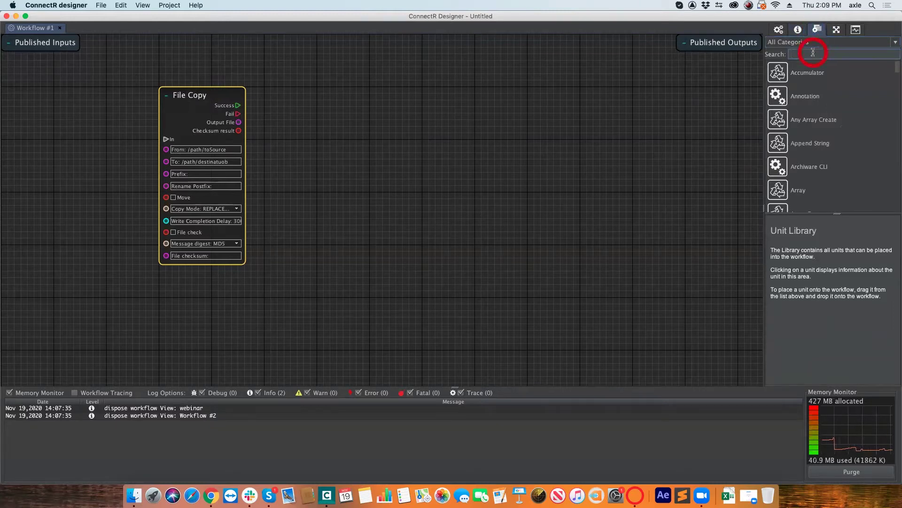
pyautogui.write('ftp')
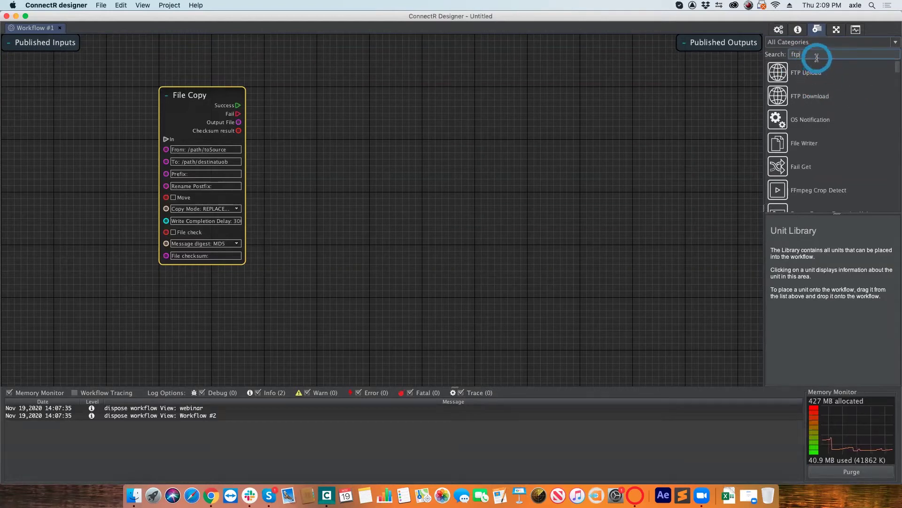
pyautogui.press('BackSpace')
pyautogui.press('BackSpace')
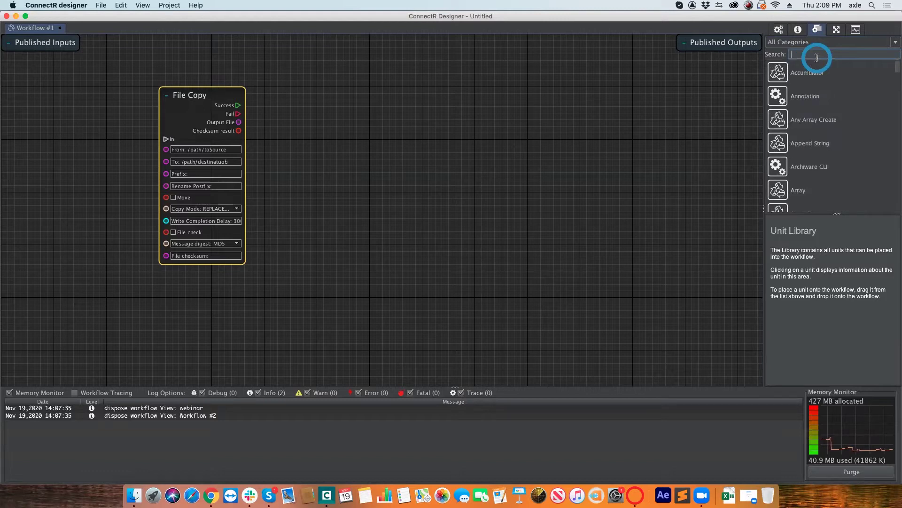
pyautogui.write('vimeo')
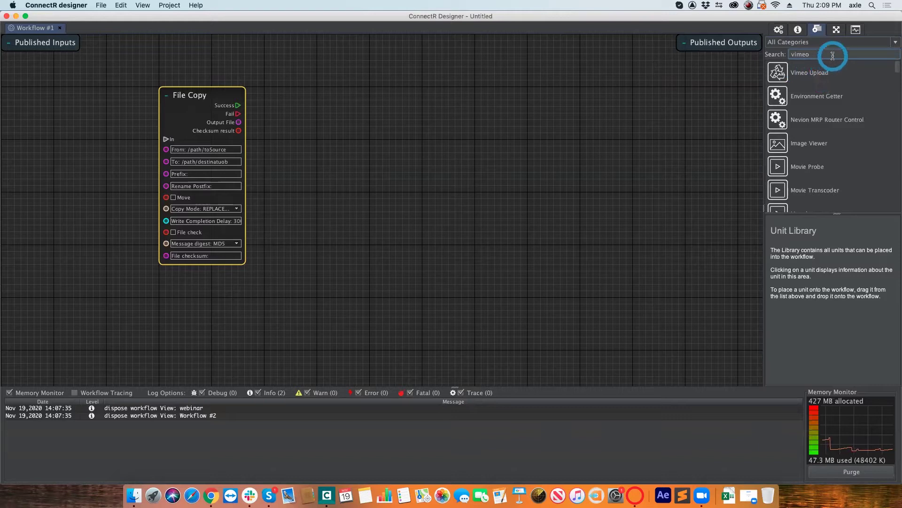
# Search the unit library for upload and look through the matching units.
pyautogui.press('BackSpace')
pyautogui.press('BackSpace')
pyautogui.press('BackSpace')
pyautogui.press('BackSpace')
pyautogui.write('upload')
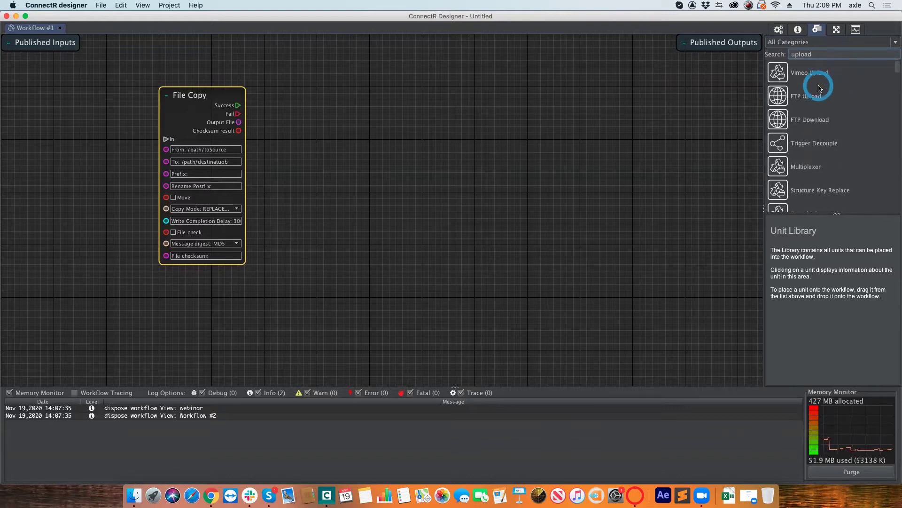
pyautogui.scroll(-3, 841, 121)
pyautogui.scroll(3, 840, 121)
# Search the unit library for yout, view the Youtube unit's description, and browse further down the list of units.
pyautogui.doubleClick(821, 54)
pyautogui.write('yout')
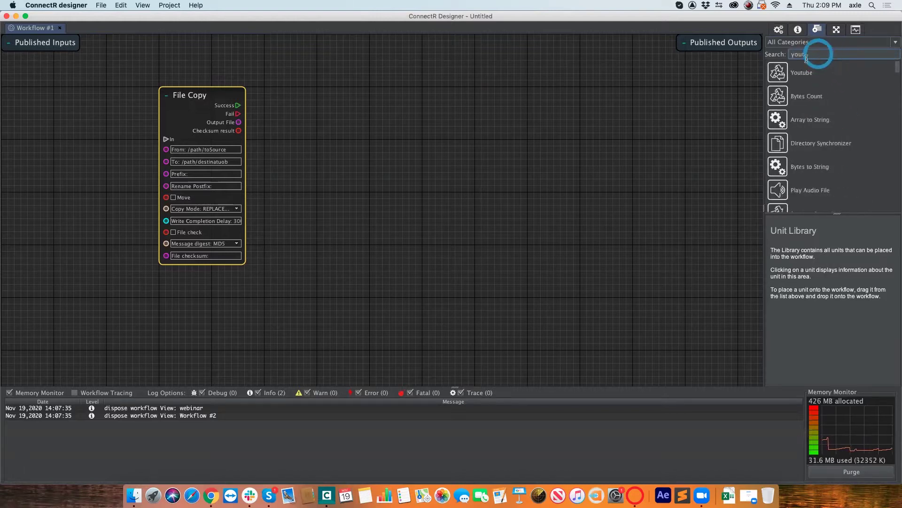
pyautogui.click(795, 72)
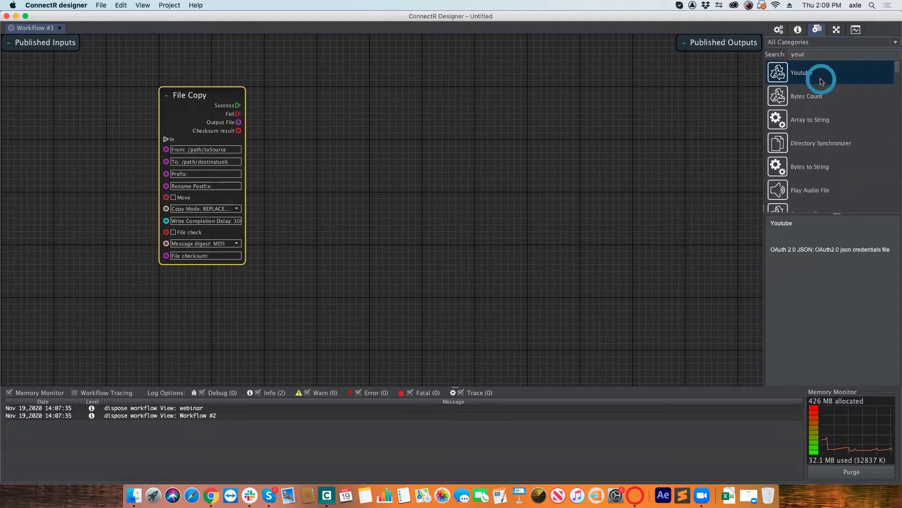
pyautogui.scroll(-5, 830, 109)
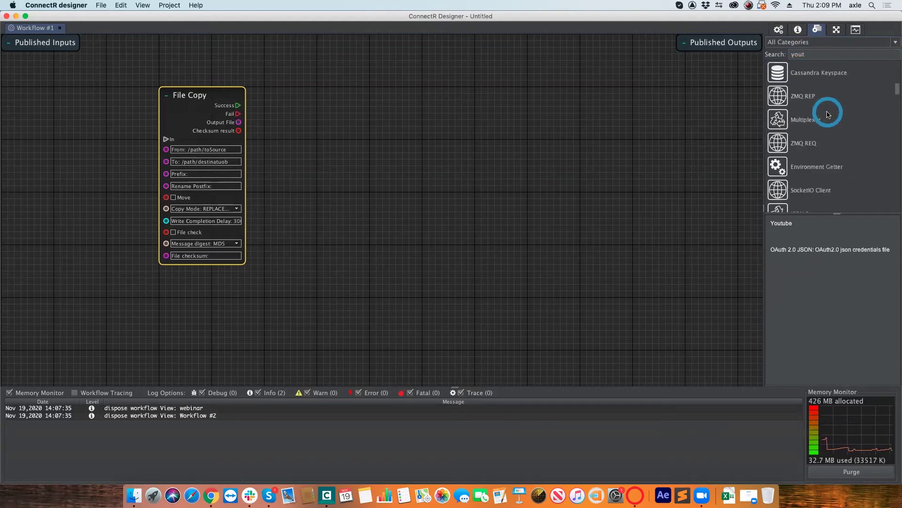
pyautogui.scroll(-5, 827, 115)
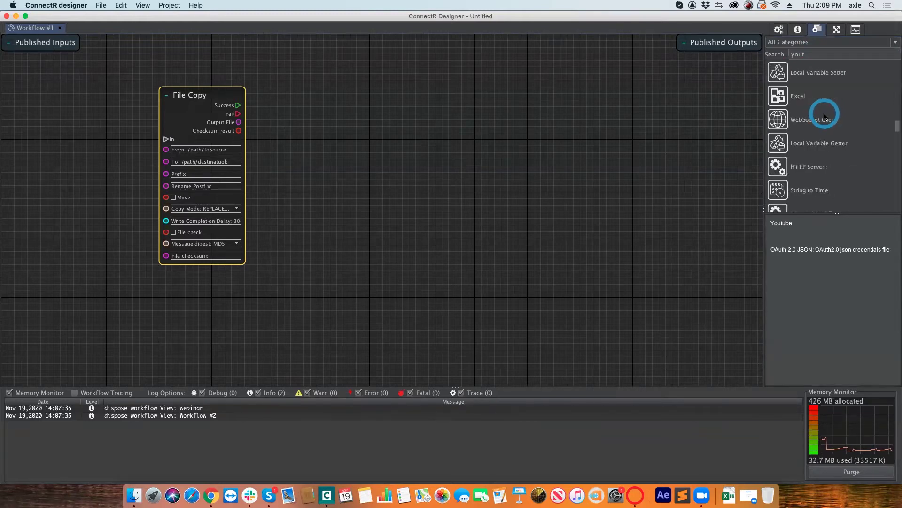
pyautogui.scroll(-5, 824, 117)
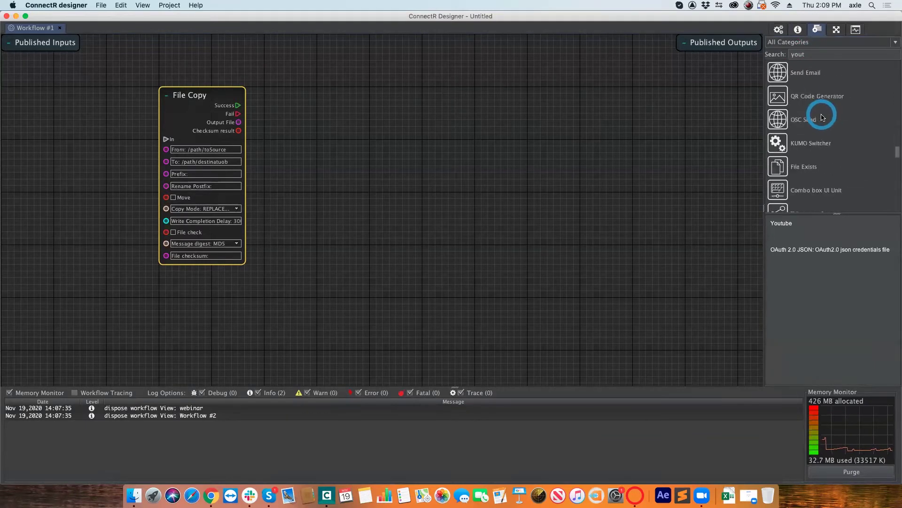
# Browse through the remaining units at the end of the unit library.
pyautogui.scroll(-5, 821, 117)
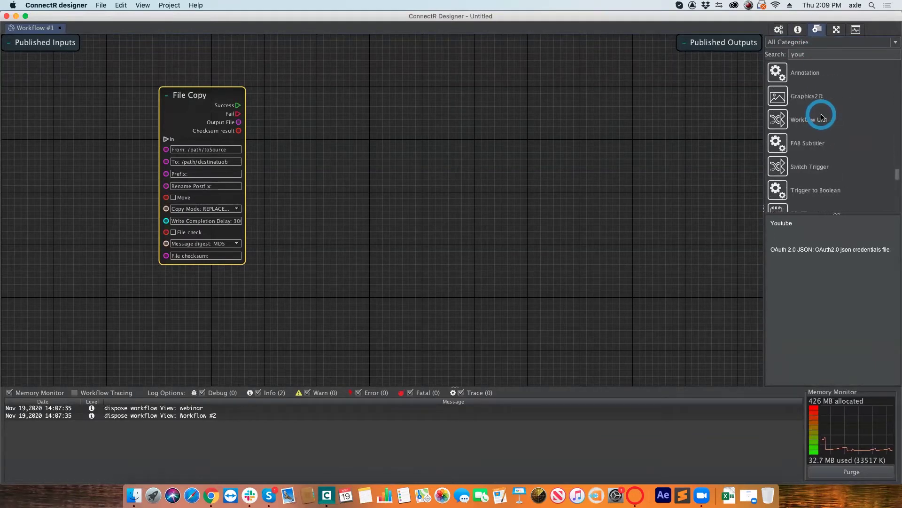
pyautogui.scroll(-5, 822, 118)
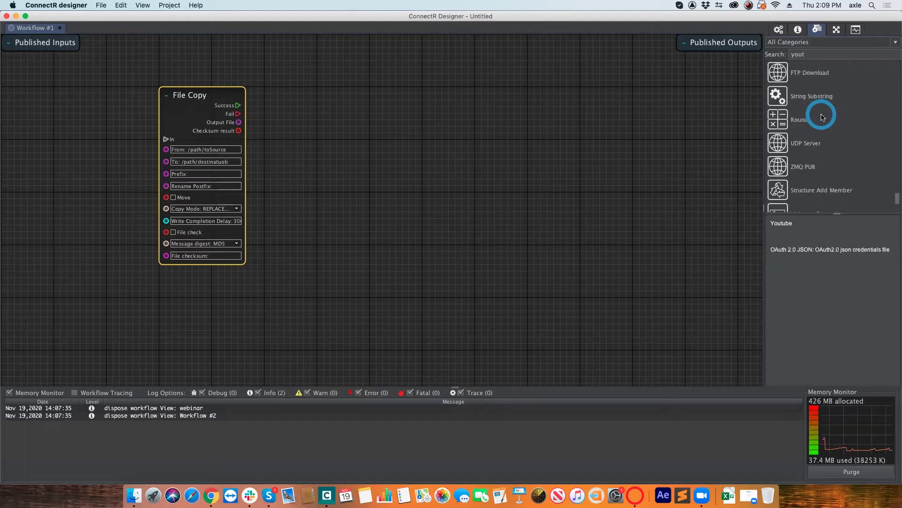
pyautogui.scroll(-5, 821, 118)
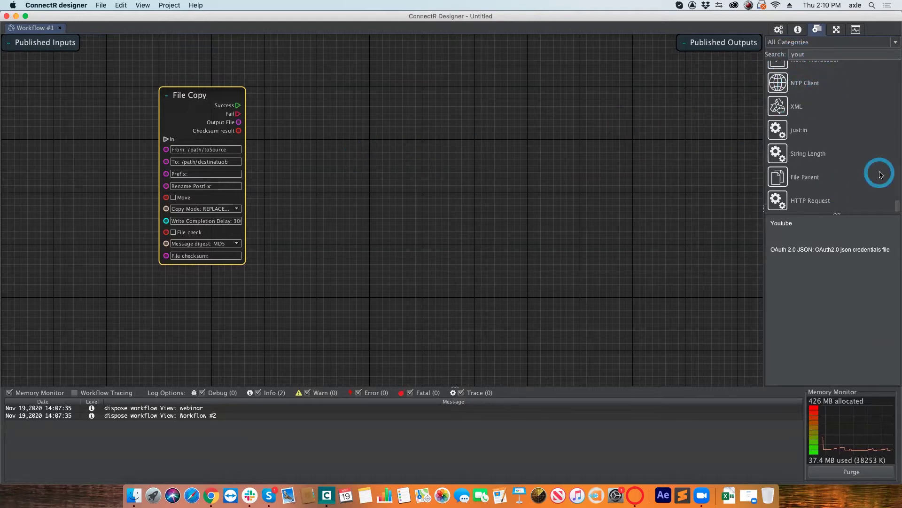
# View the object alignment and layout tools, and show the workflow's performance figures by memory instead of timing.
pyautogui.click(837, 30)
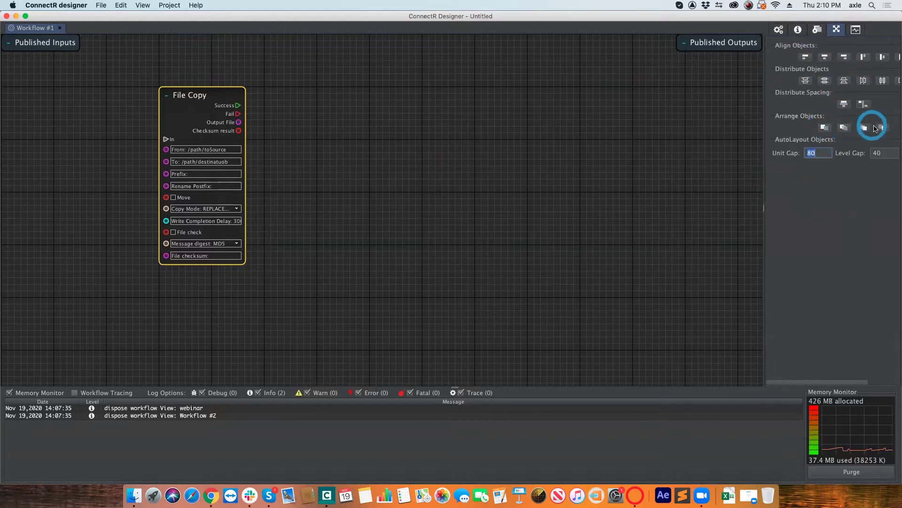
pyautogui.click(857, 30)
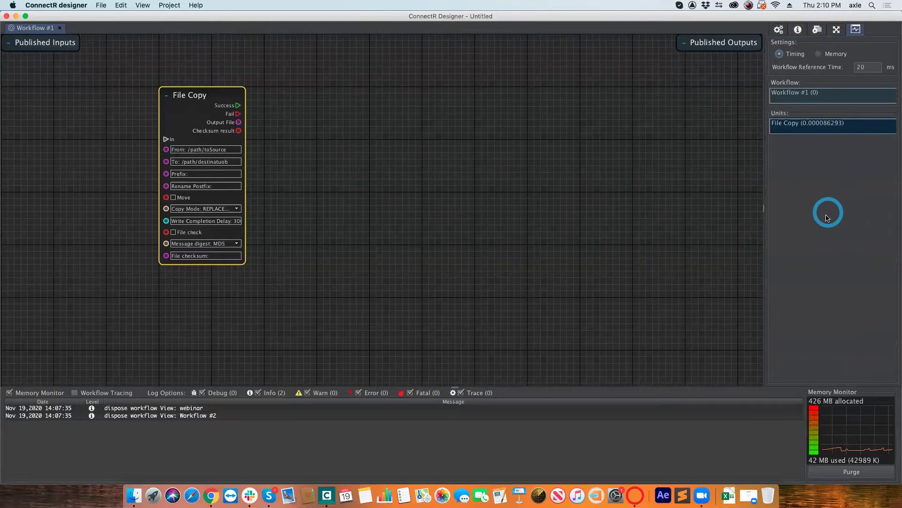
pyautogui.click(818, 54)
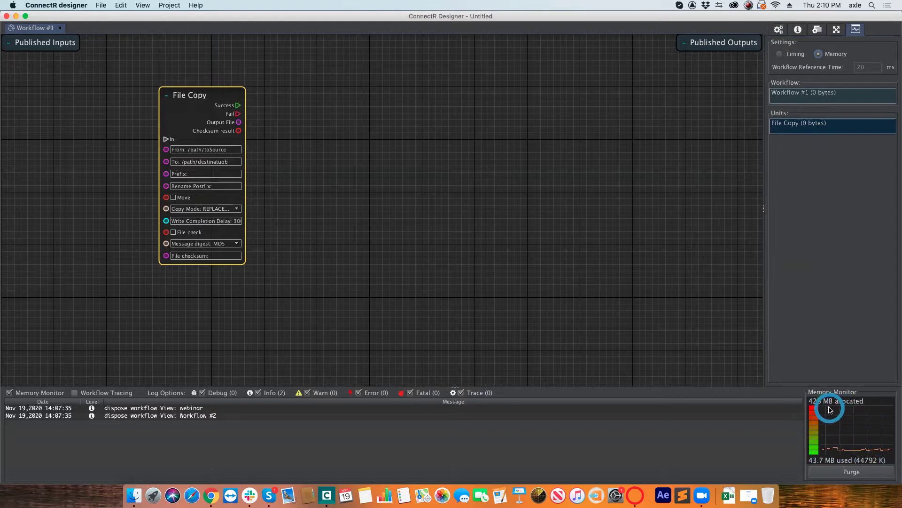
# Return to the list of workflows and delete the File Copy unit from Workflow #1.
pyautogui.click(779, 29)
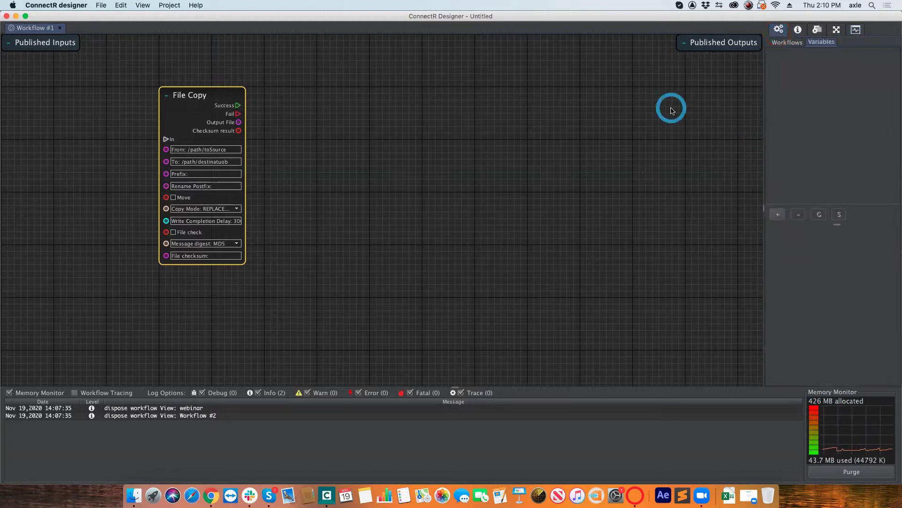
pyautogui.click(788, 43)
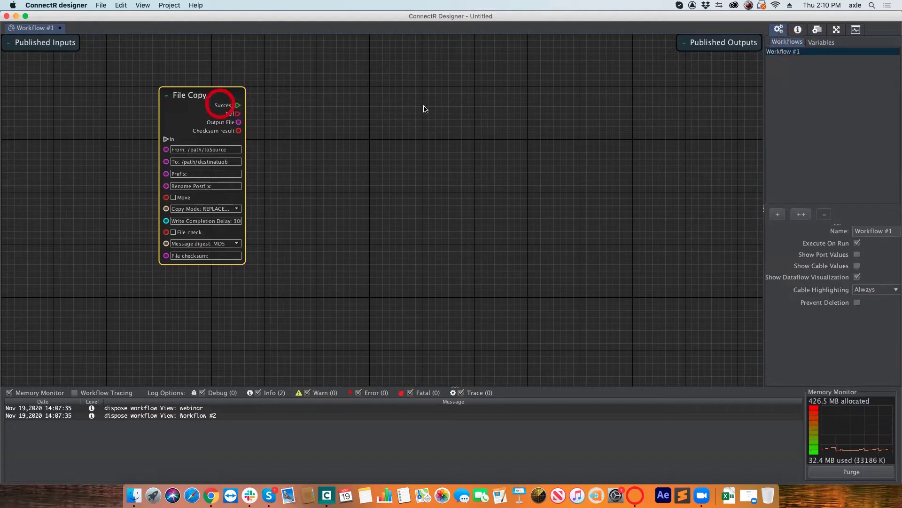
pyautogui.press('Delete')
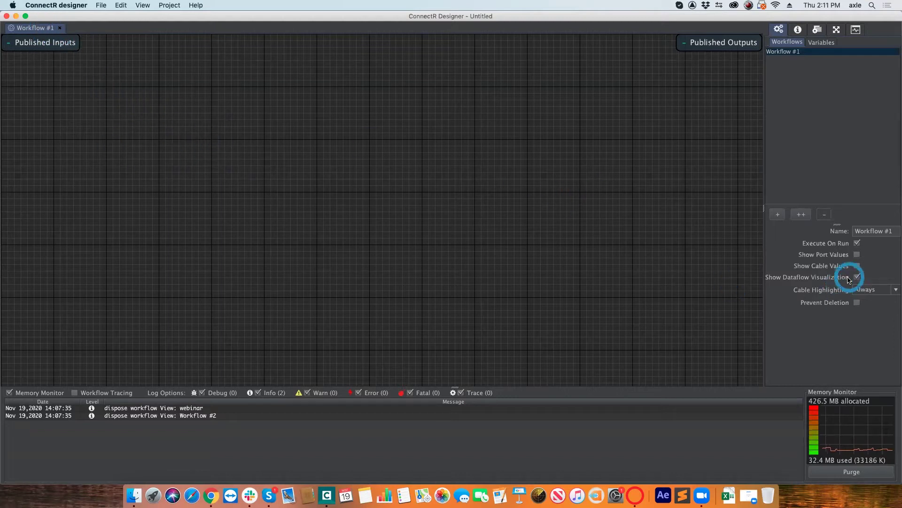
# Rename Workflow #1 as Path Grab.
pyautogui.tripleClick(893, 232)
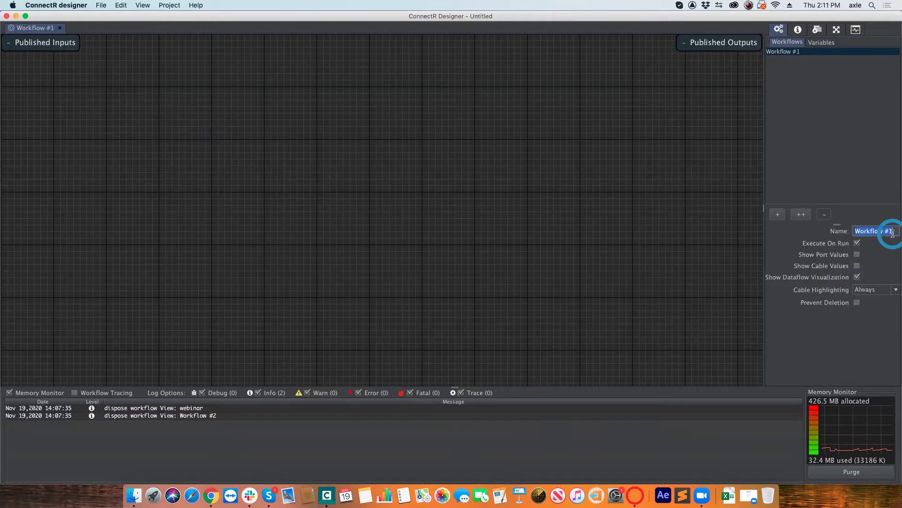
pyautogui.write('PathGrab')
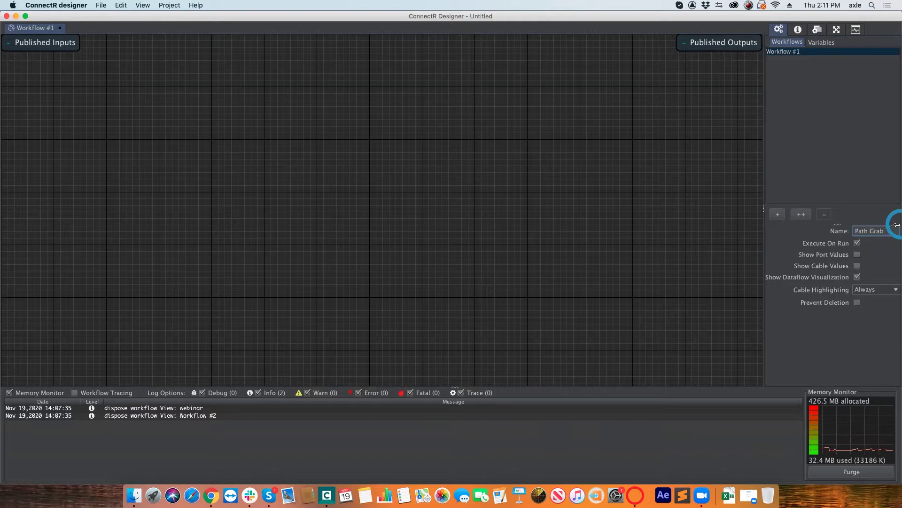
pyautogui.click(380, 189)
# Add a UI Trigger unit from the Event category to the empty Path Grab canvas.
pyautogui.moveTo(95, 116)
pyautogui.mouseDown()
pyautogui.moveTo(87, 121)
pyautogui.moveTo(132, 118)
pyautogui.mouseUp()
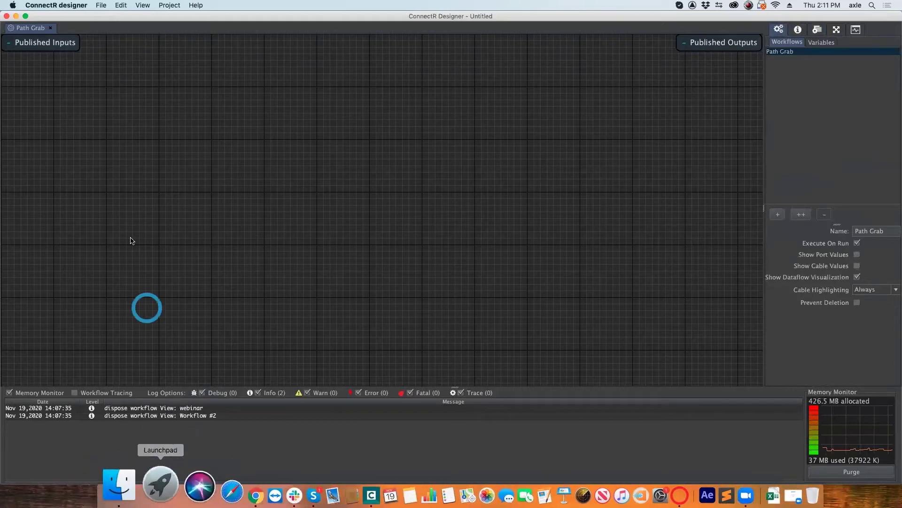
pyautogui.rightClick(126, 131)
pyautogui.moveTo(152, 195)
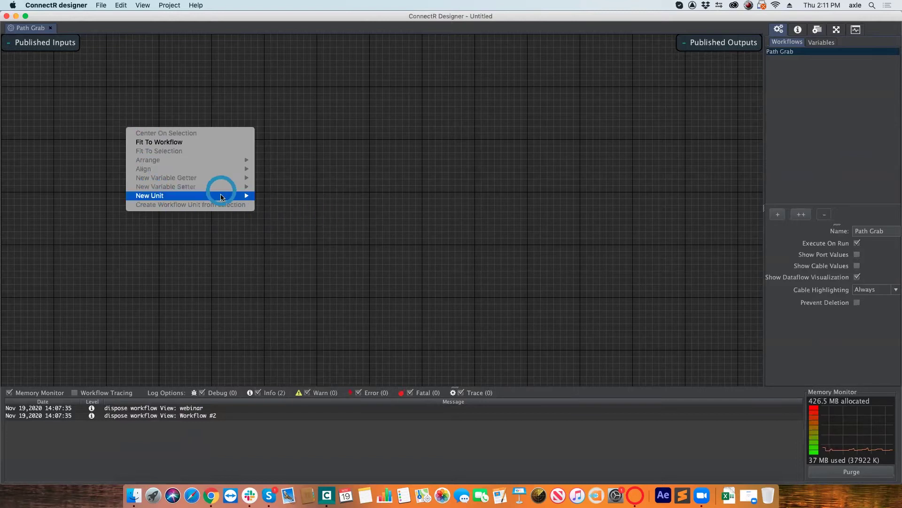
pyautogui.moveTo(277, 213)
pyautogui.moveTo(287, 241)
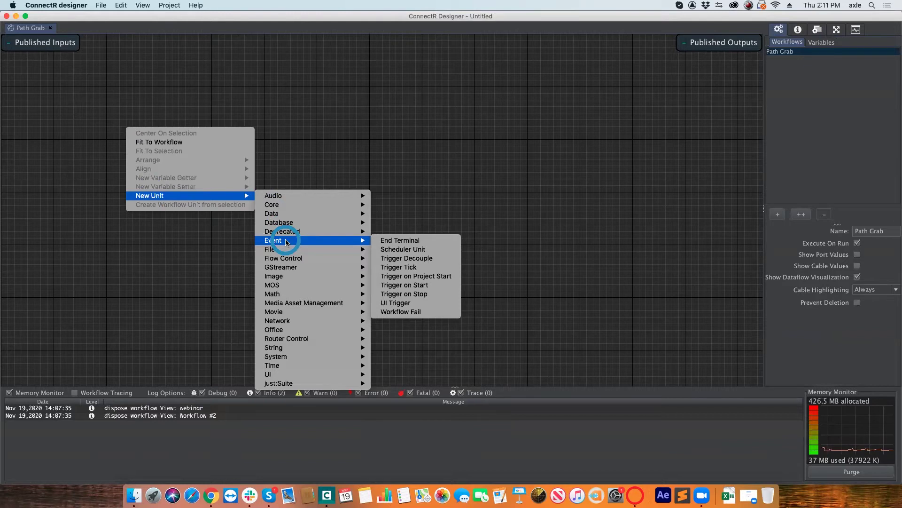
pyautogui.click(407, 302)
pyautogui.moveTo(125, 117); pyautogui.dragTo(135, 147)
pyautogui.click(268, 145)
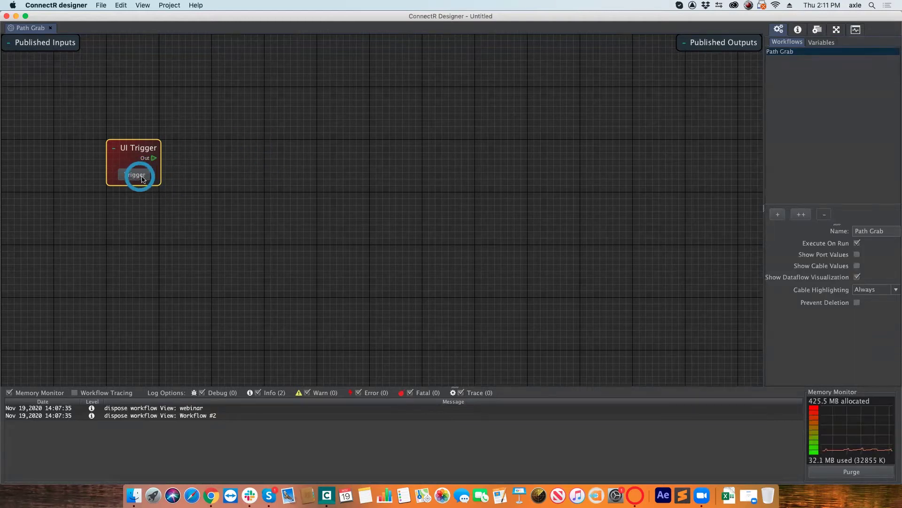
# Add a File List unit from the File category and place it to the right of the UI Trigger.
pyautogui.rightClick(243, 152)
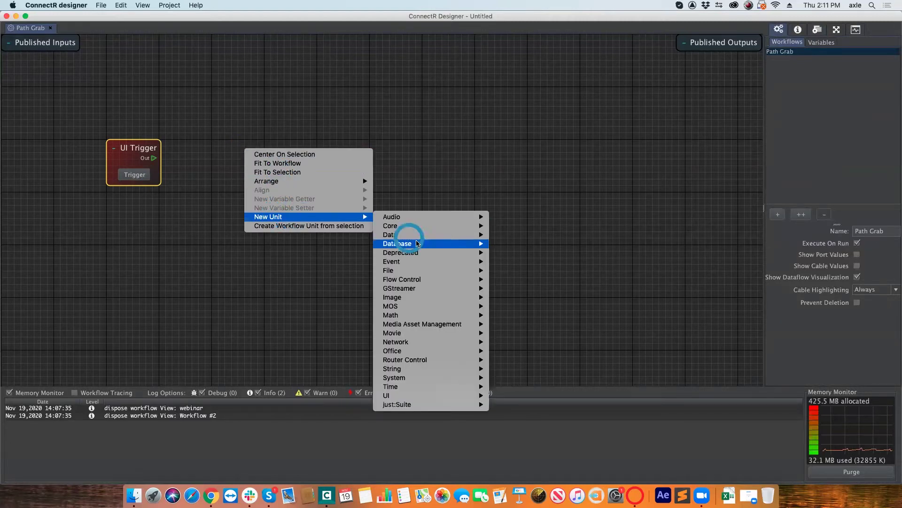
pyautogui.moveTo(414, 269)
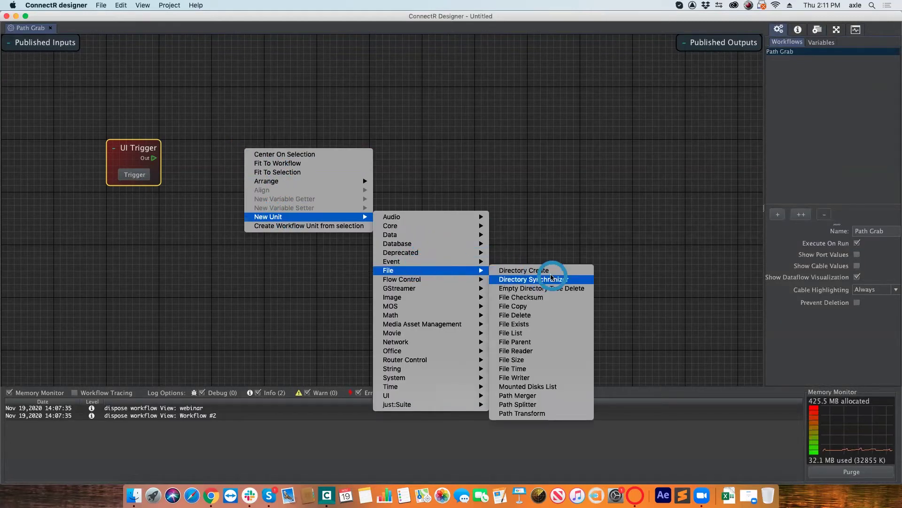
pyautogui.click(533, 335)
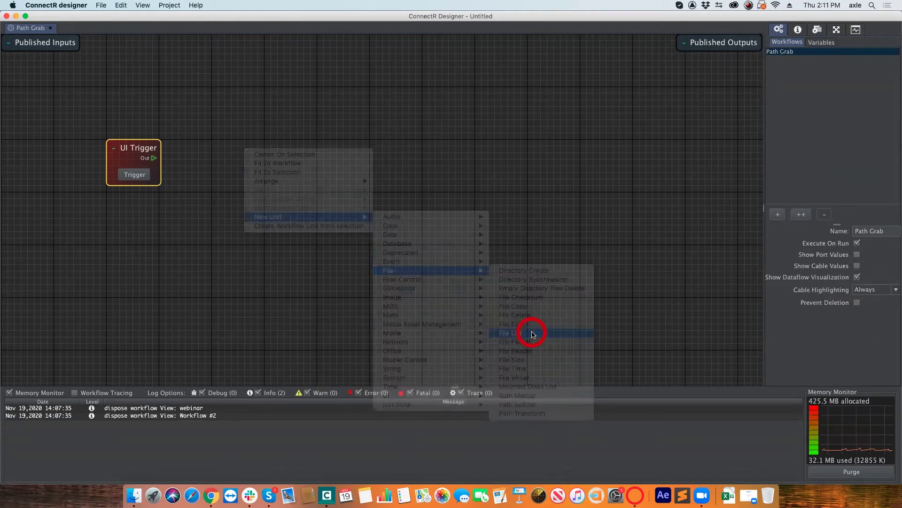
pyautogui.moveTo(220, 143); pyautogui.dragTo(245, 143)
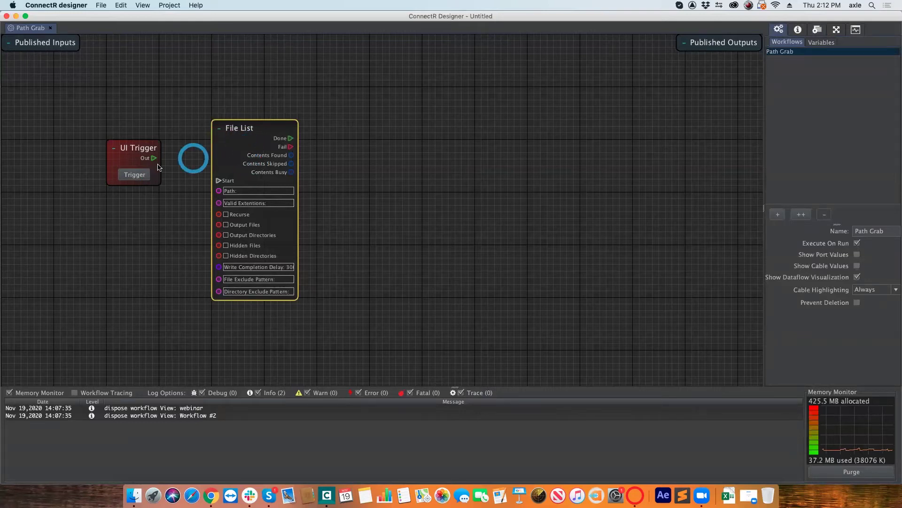
# Connect the UI Trigger's Out port to the Start port of the File List unit.
pyautogui.scroll(1, 117, 184)
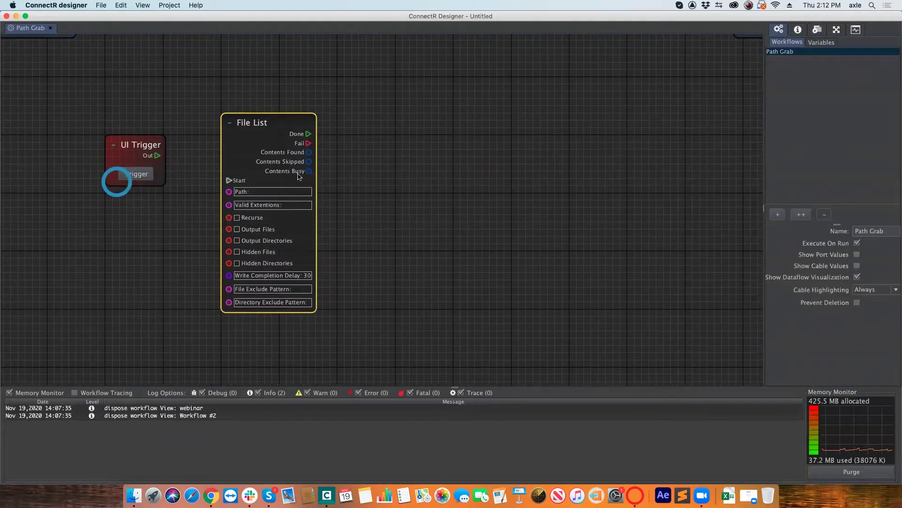
pyautogui.scroll(2, 203, 140)
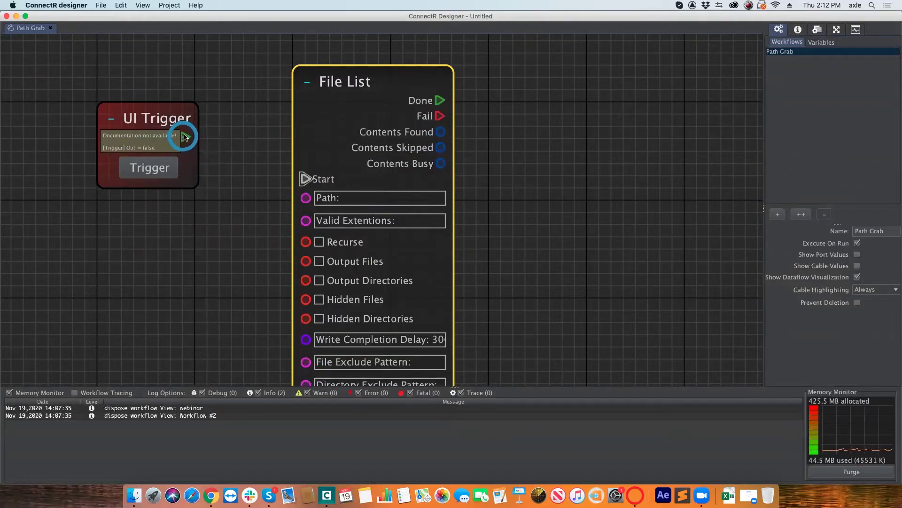
pyautogui.moveTo(185, 136); pyautogui.dragTo(223, 126)
pyautogui.moveTo(262, 159); pyautogui.dragTo(283, 183)
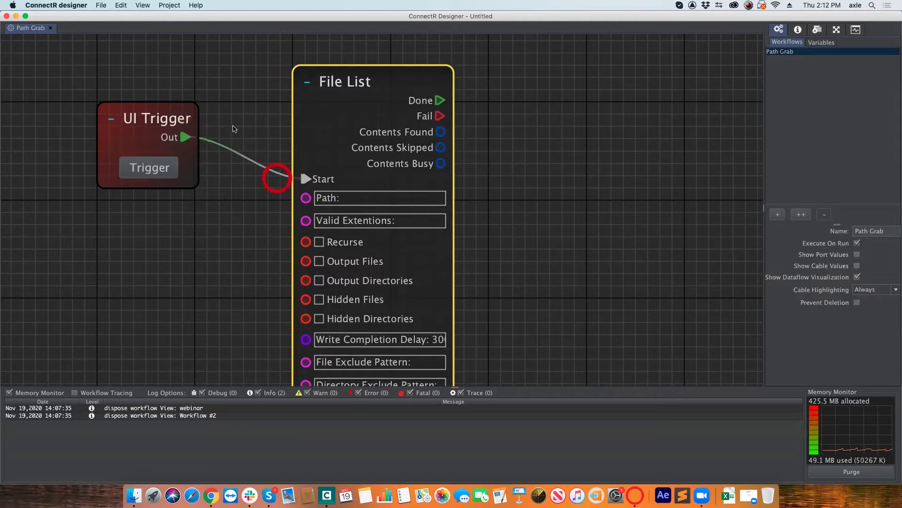
pyautogui.click(150, 167)
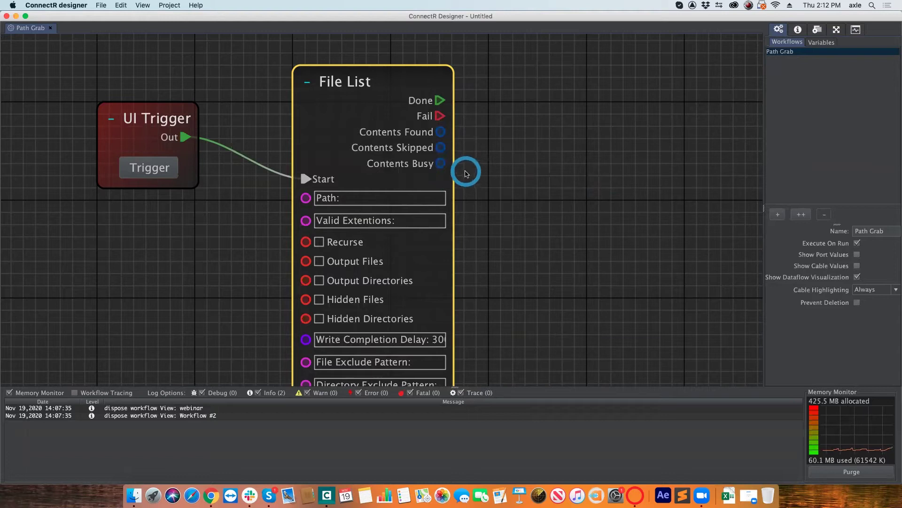
# Widen the side panel and display the File List unit's properties in it.
pyautogui.scroll(-2, 466, 173)
pyautogui.scroll(-2, 463, 174)
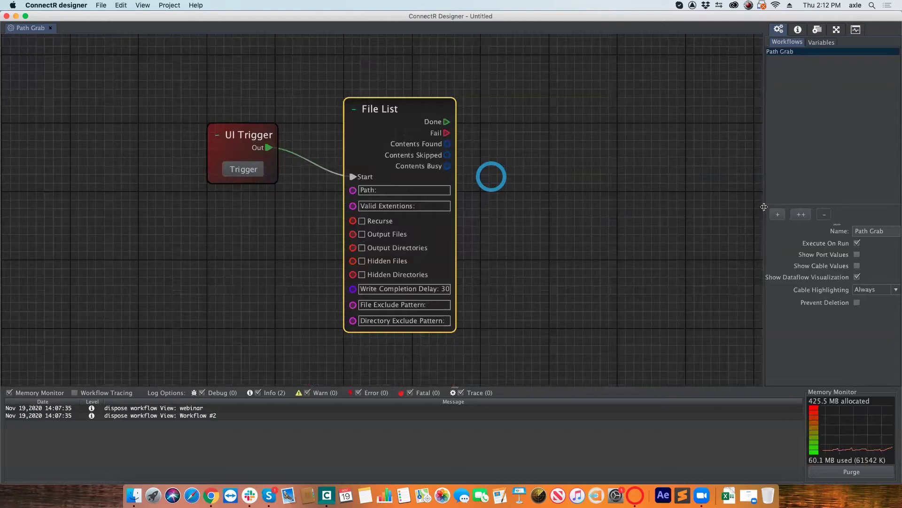
pyautogui.moveTo(764, 209); pyautogui.dragTo(706, 209)
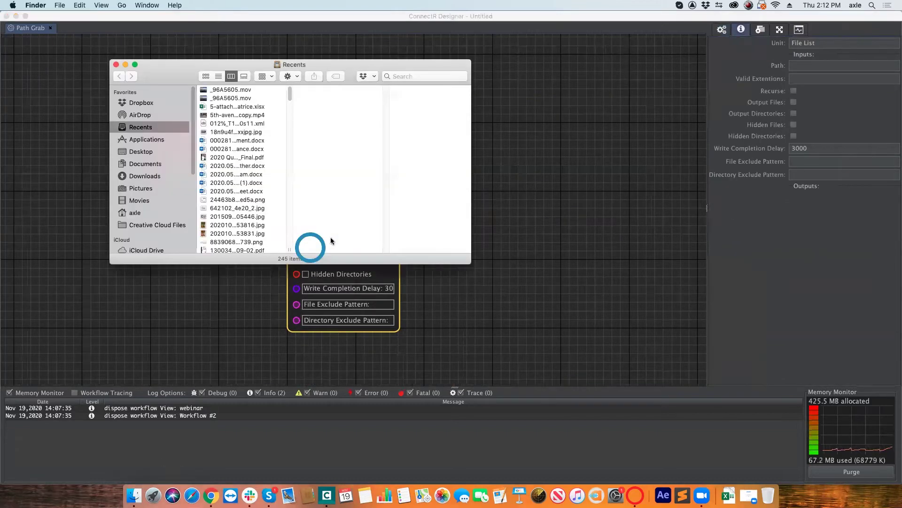
# In Finder, locate the Videos folder on the Desktop and select it in column view.
pyautogui.click(146, 164)
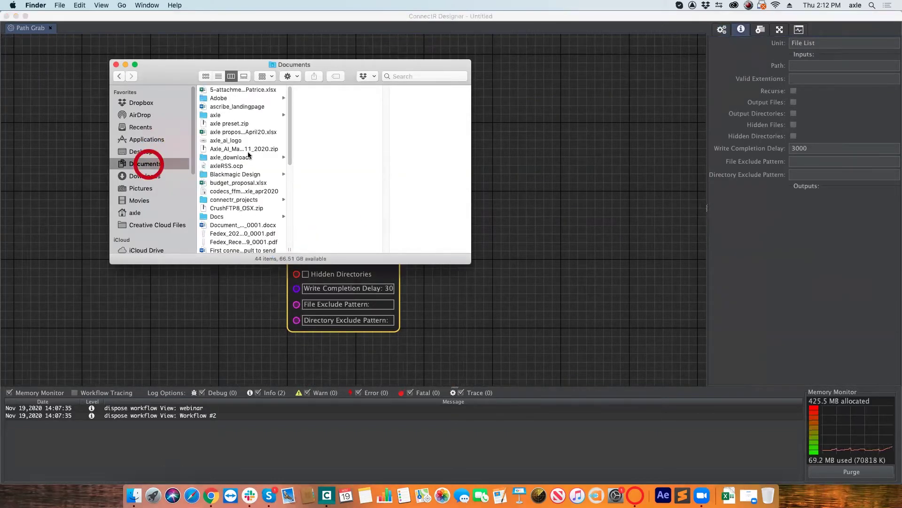
pyautogui.click(164, 154)
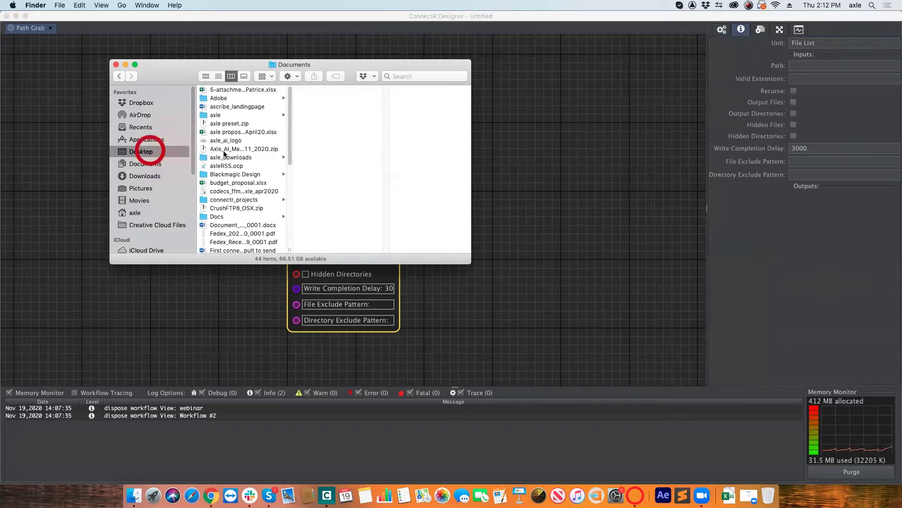
pyautogui.scroll(-10, 271, 212)
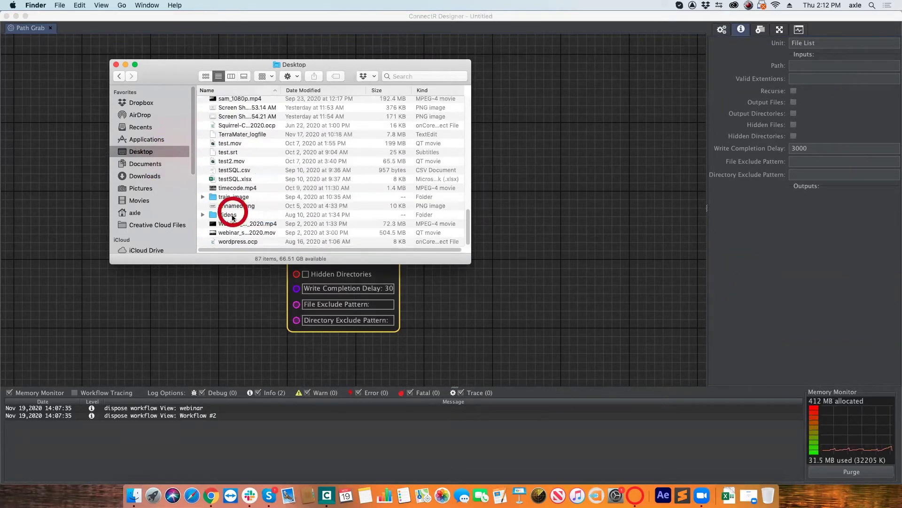
pyautogui.doubleClick(236, 215)
pyautogui.click(231, 76)
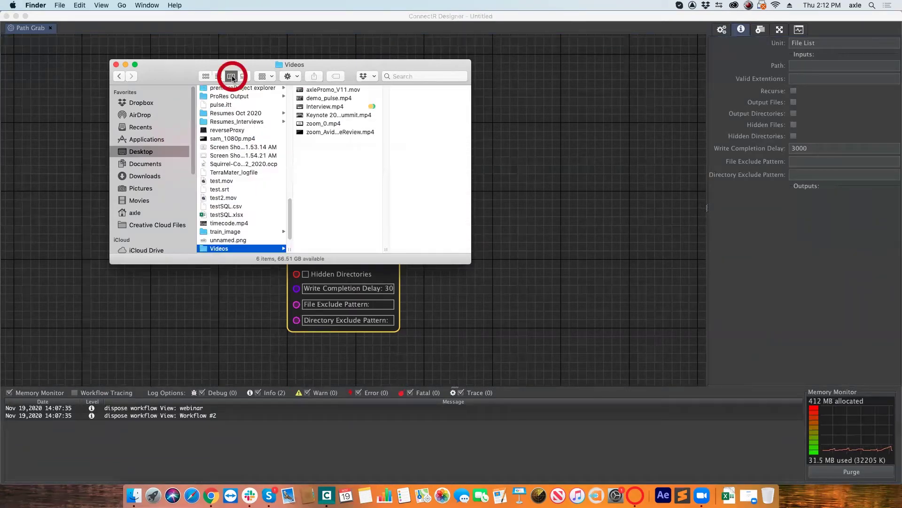
pyautogui.click(217, 247)
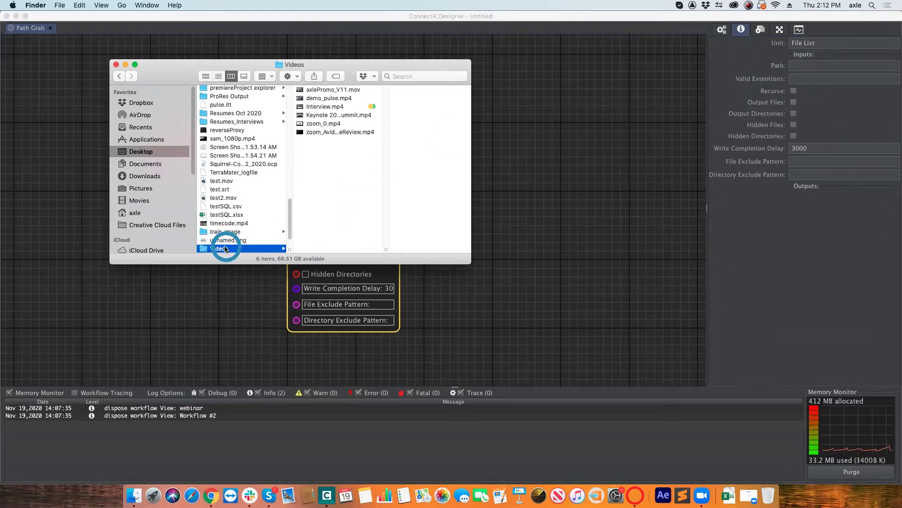
# Set the File List unit's Path to the Videos folder, /Users/axle/Desktop/Videos, and return to the workflow canvas.
pyautogui.moveTo(257, 246); pyautogui.dragTo(851, 66)
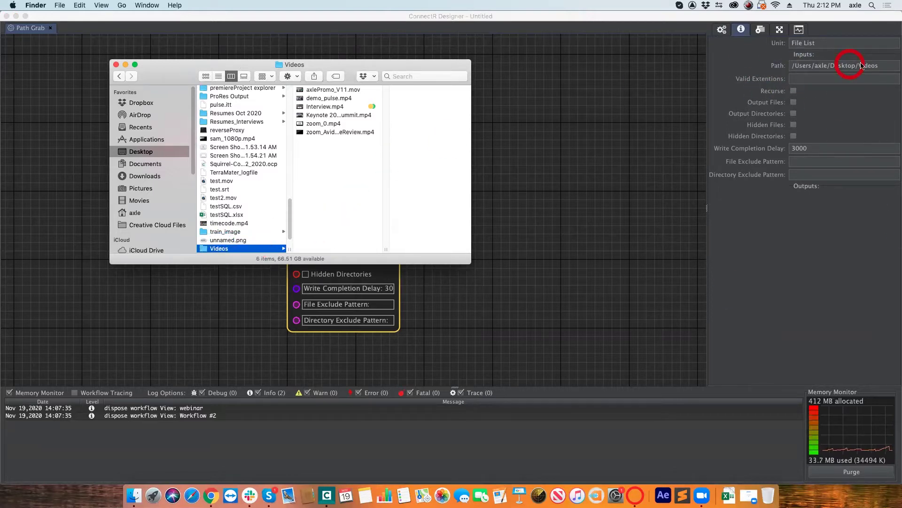
pyautogui.click(522, 157)
pyautogui.click(346, 134)
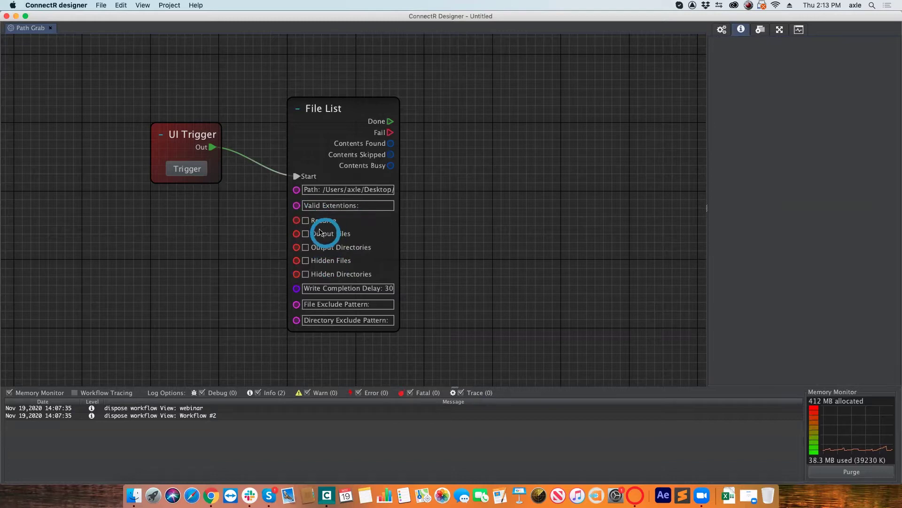
# Enable Output Files on the File List unit.
pyautogui.click(306, 235)
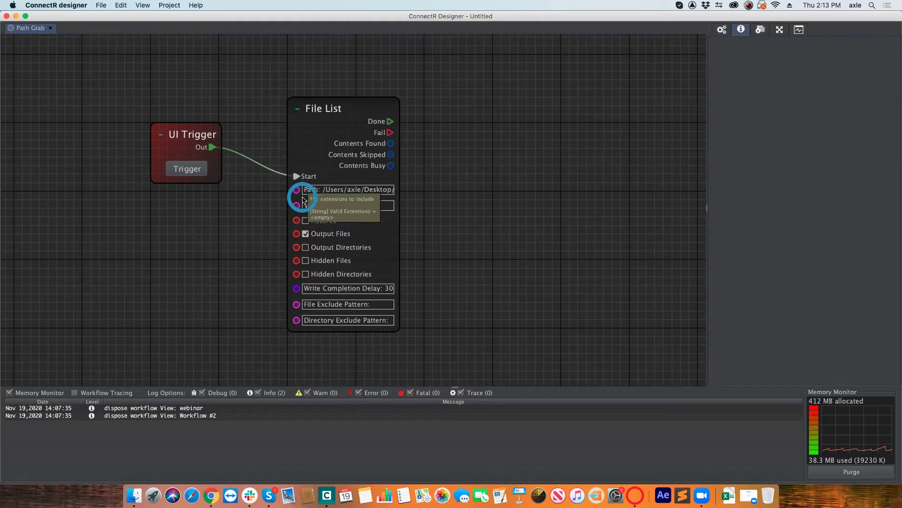
pyautogui.scroll(1, 299, 198)
pyautogui.scroll(2, 299, 195)
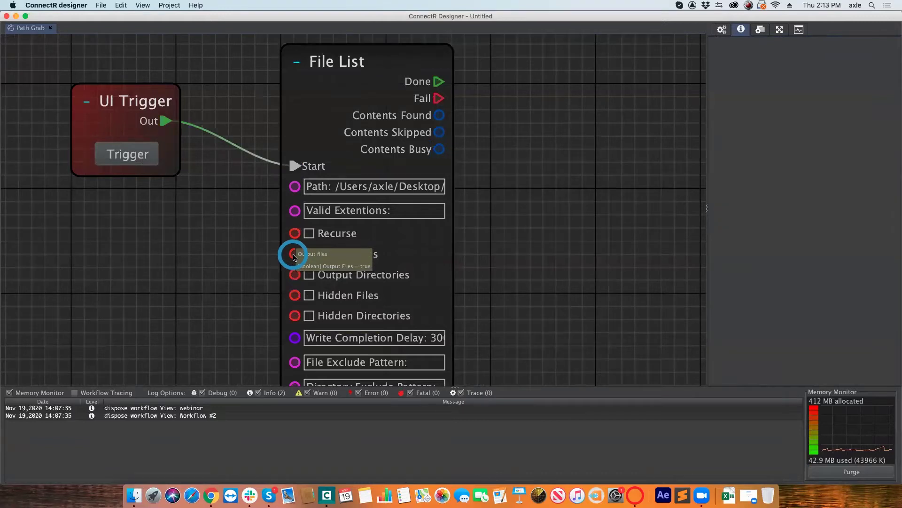
pyautogui.click(309, 254)
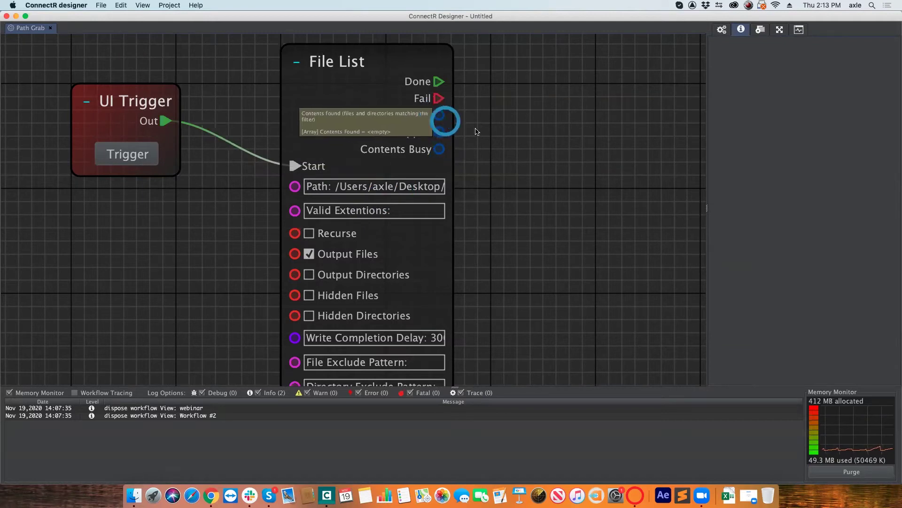
# Find the Array Iterator unit in the unit library and place it on the canvas beside the File List unit.
pyautogui.scroll(-3, 511, 159)
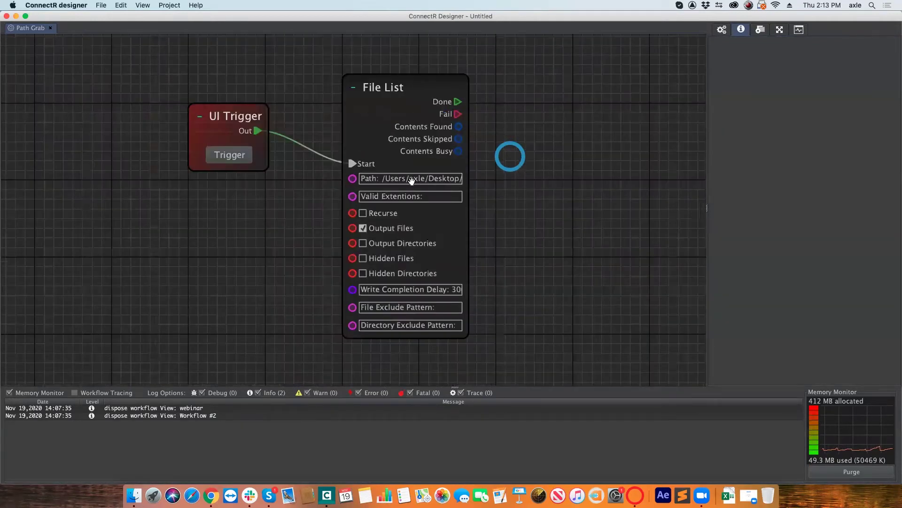
pyautogui.hscroll(5, 352, 168)
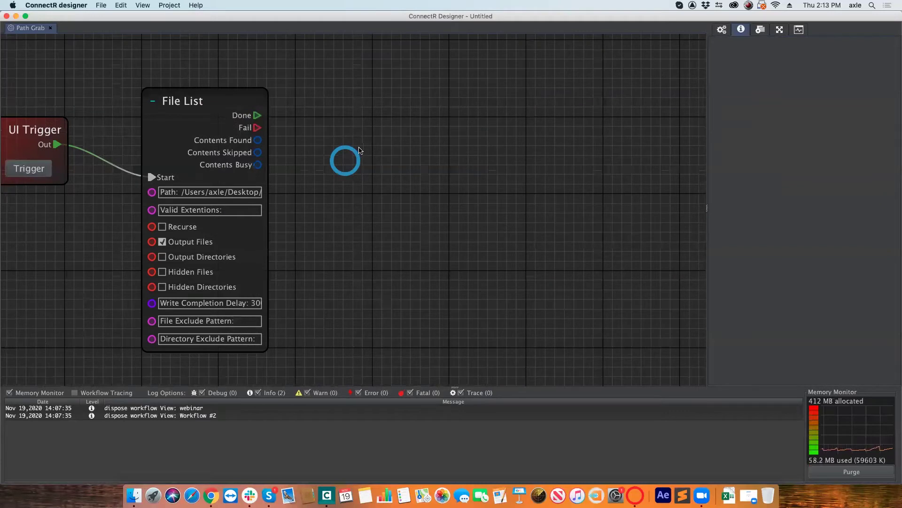
pyautogui.scroll(-2, 360, 151)
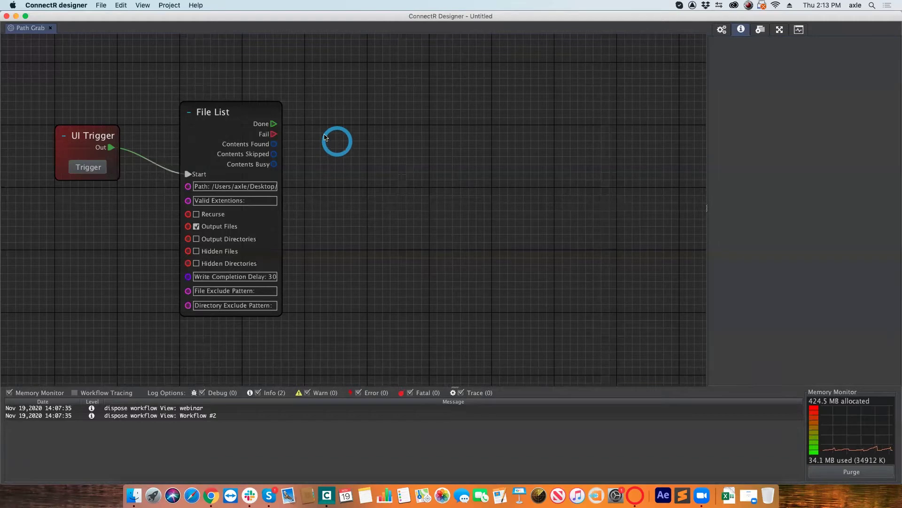
pyautogui.moveTo(273, 127)
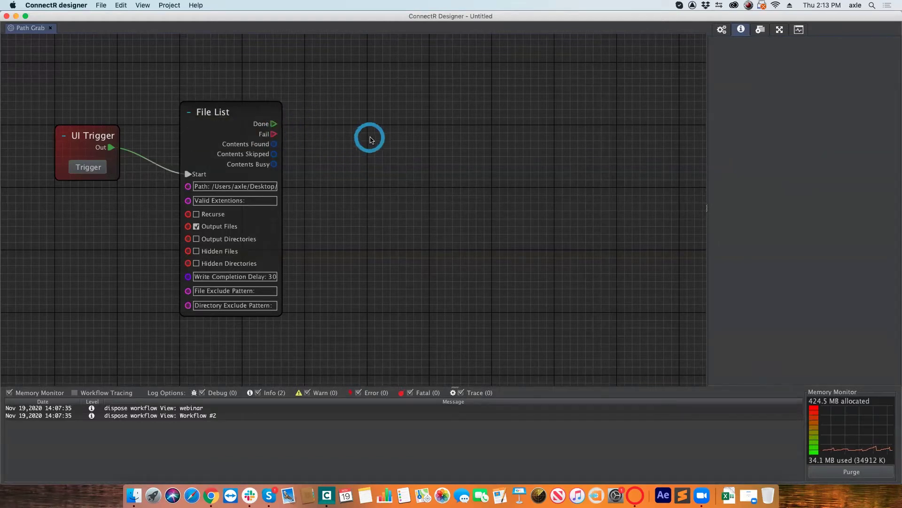
pyautogui.click(760, 30)
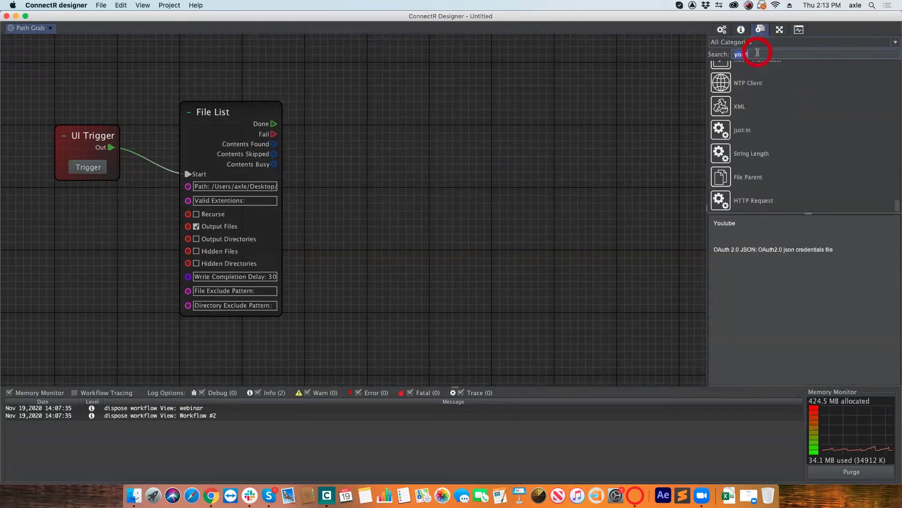
pyautogui.write('array iter')
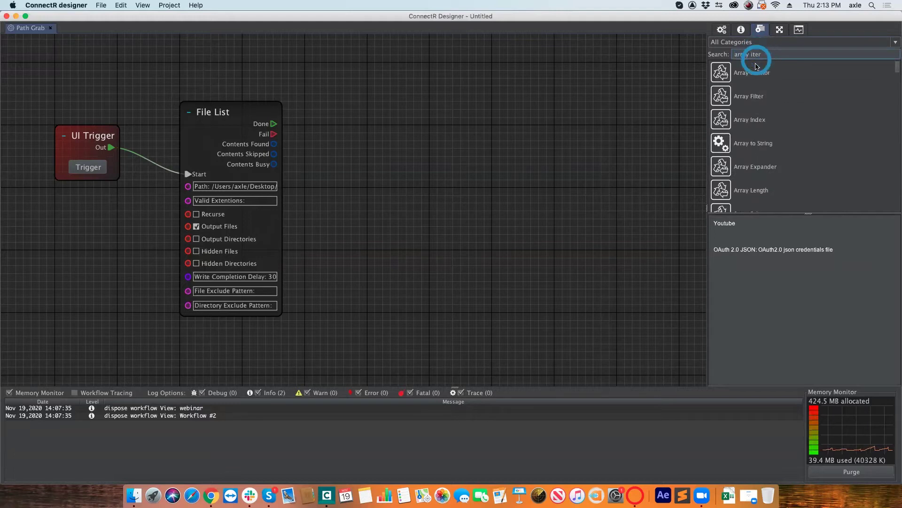
pyautogui.moveTo(757, 70); pyautogui.dragTo(394, 135)
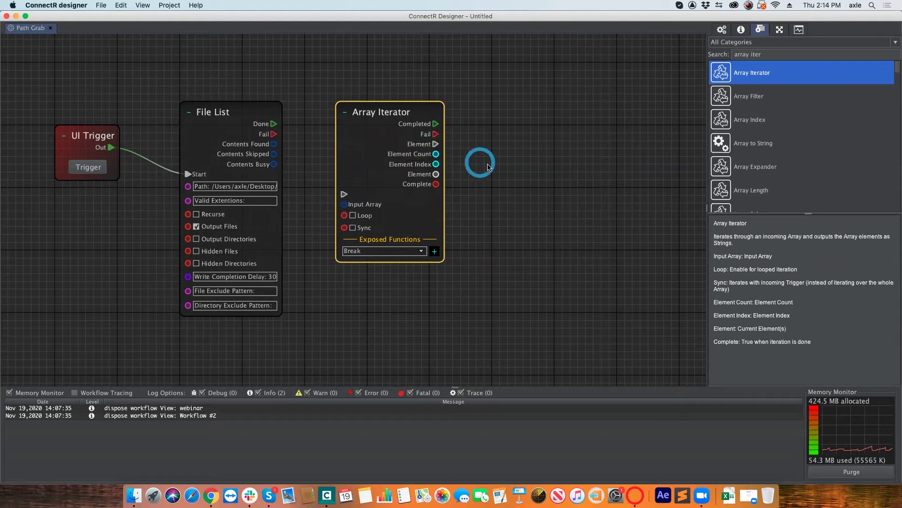
# Connect File List's Done output to the Array Iterator's trigger input and Contents Found to its Input Array.
pyautogui.scroll(1, 442, 144)
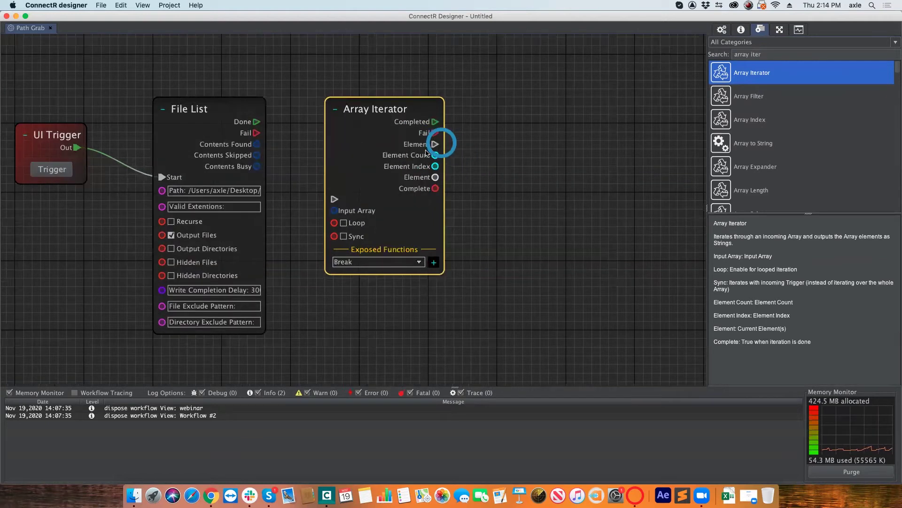
pyautogui.scroll(6, 427, 151)
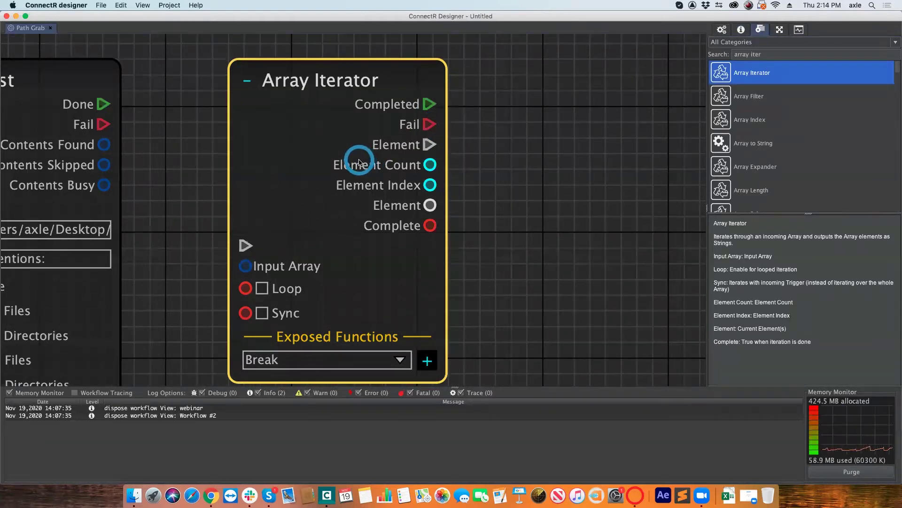
pyautogui.scroll(-10, 359, 163)
pyautogui.scroll(5, 231, 133)
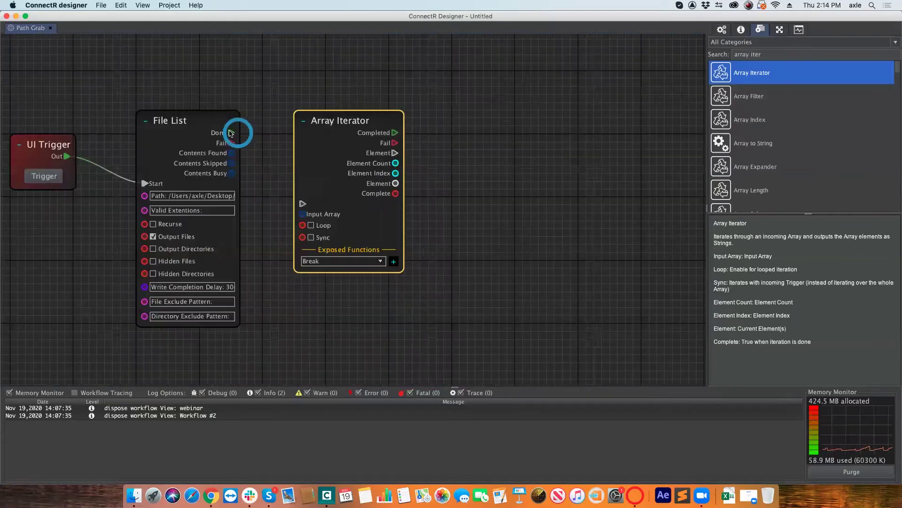
pyautogui.moveTo(231, 133); pyautogui.dragTo(303, 191)
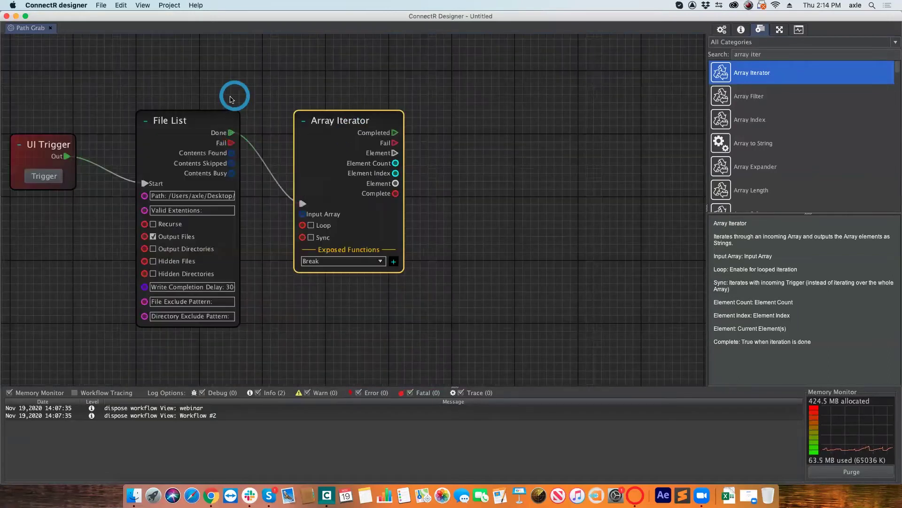
pyautogui.moveTo(231, 153); pyautogui.dragTo(302, 214)
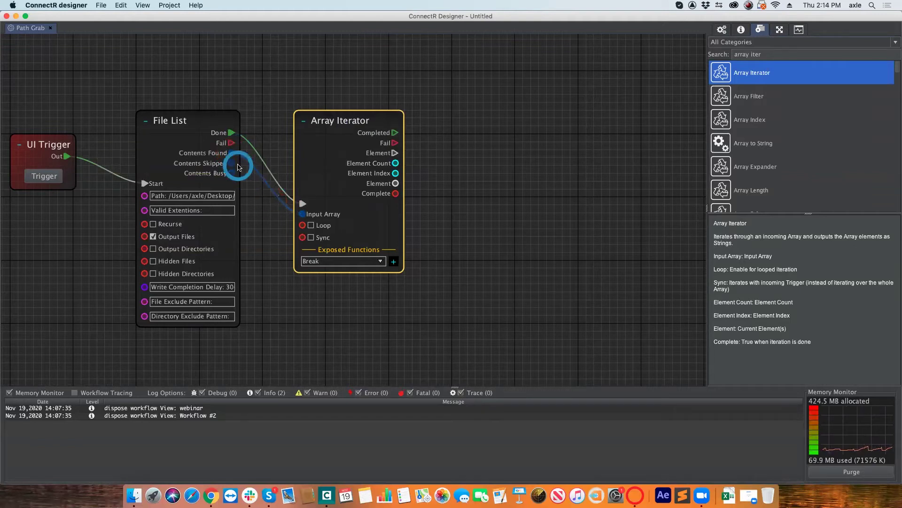
# Search the unit library for "email" and place a Send Email unit below the Array Iterator.
pyautogui.scroll(5, 237, 161)
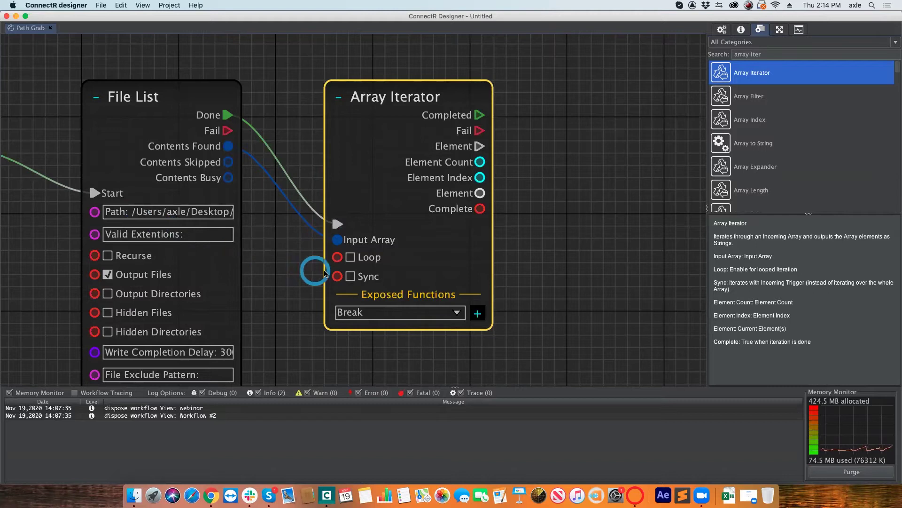
pyautogui.moveTo(378, 198)
pyautogui.mouseDown()
pyautogui.moveTo(394, 195)
pyautogui.moveTo(394, 207)
pyautogui.mouseUp()
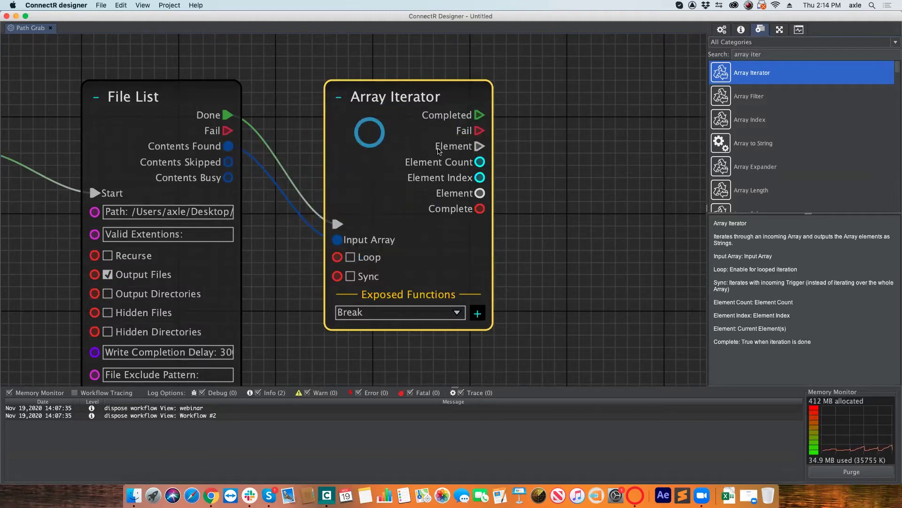
pyautogui.scroll(2, 580, 223)
pyautogui.scroll(5, 580, 224)
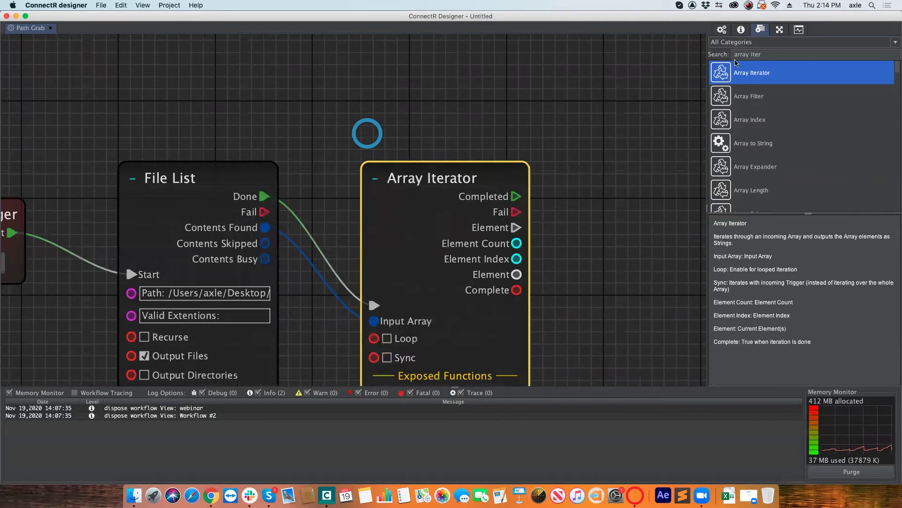
pyautogui.scroll(-5, 367, 133)
pyautogui.click(767, 32)
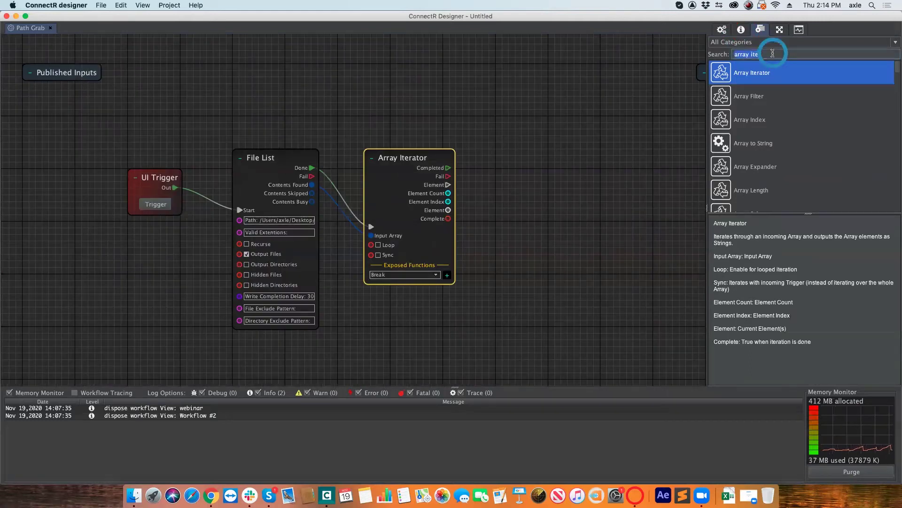
pyautogui.write('email')
pyautogui.click(757, 80)
pyautogui.moveTo(758, 78); pyautogui.dragTo(455, 294)
pyautogui.moveTo(462, 257); pyautogui.dragTo(416, 309)
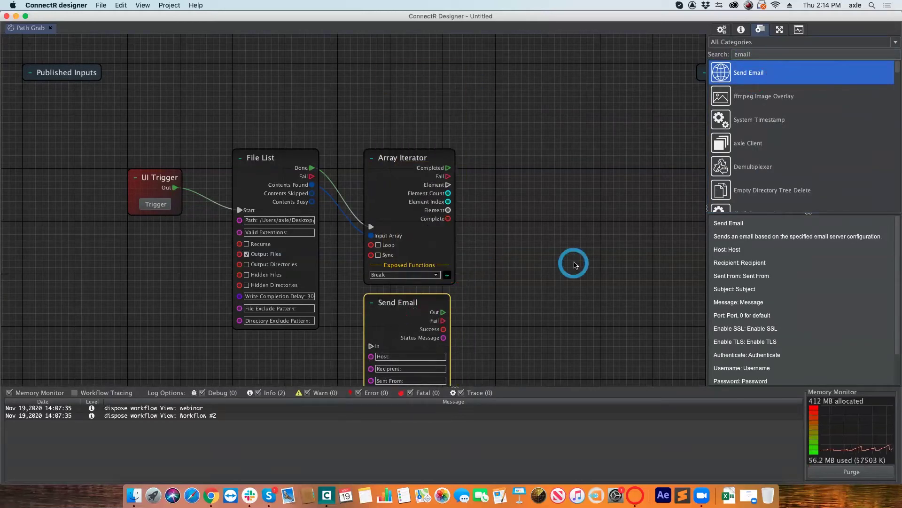
# Connect the File List unit's Fail output to the Send Email unit's In port.
pyautogui.scroll(-3, 560, 263)
pyautogui.scroll(-2, 526, 282)
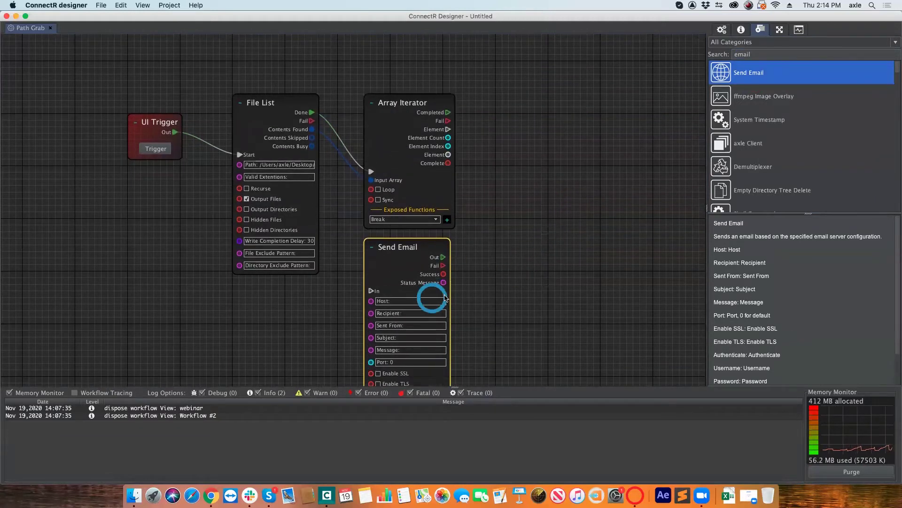
pyautogui.moveTo(312, 121); pyautogui.dragTo(363, 290)
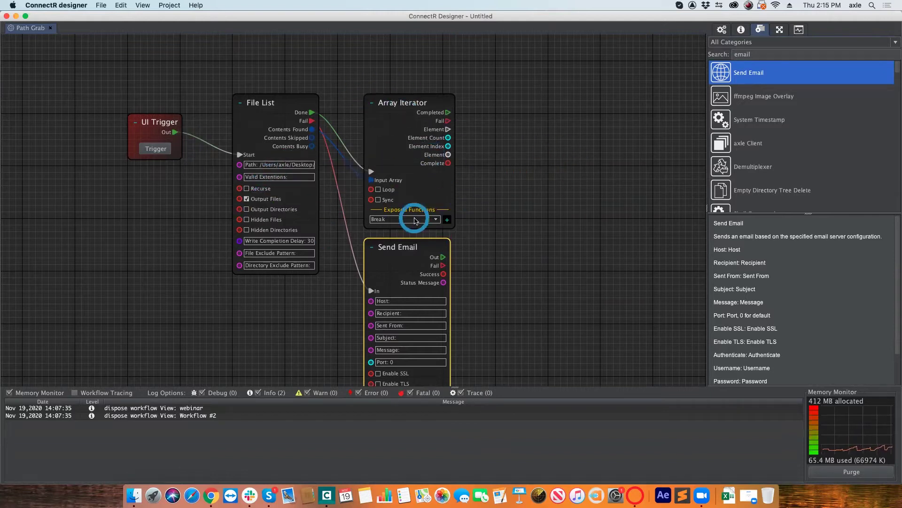
# Find the Print String unit in the unit library and place it on the canvas beside the Array Iterator's outputs.
pyautogui.hscroll(3, 426, 168)
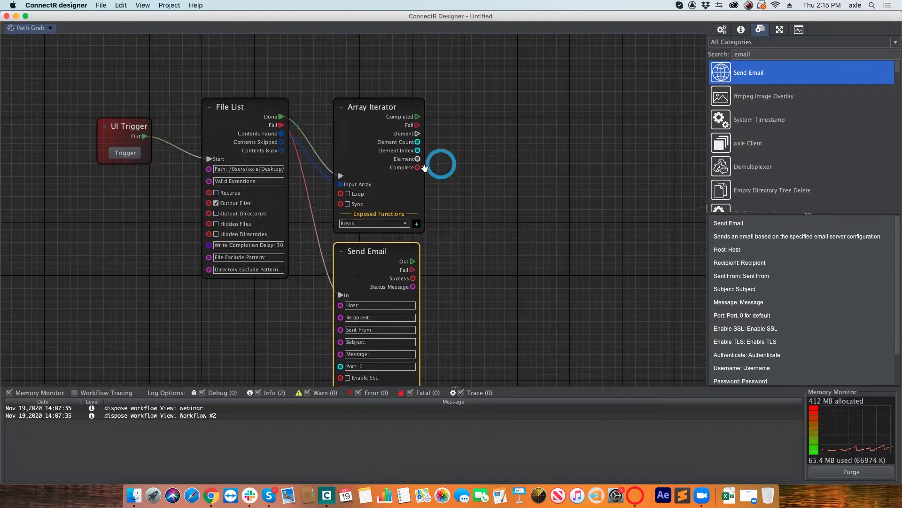
pyautogui.hscroll(5, 421, 168)
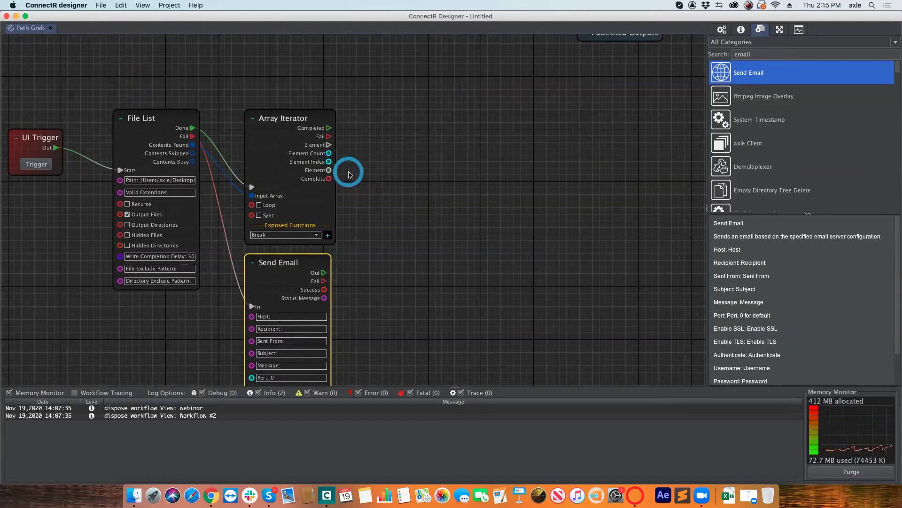
pyautogui.scroll(3, 329, 160)
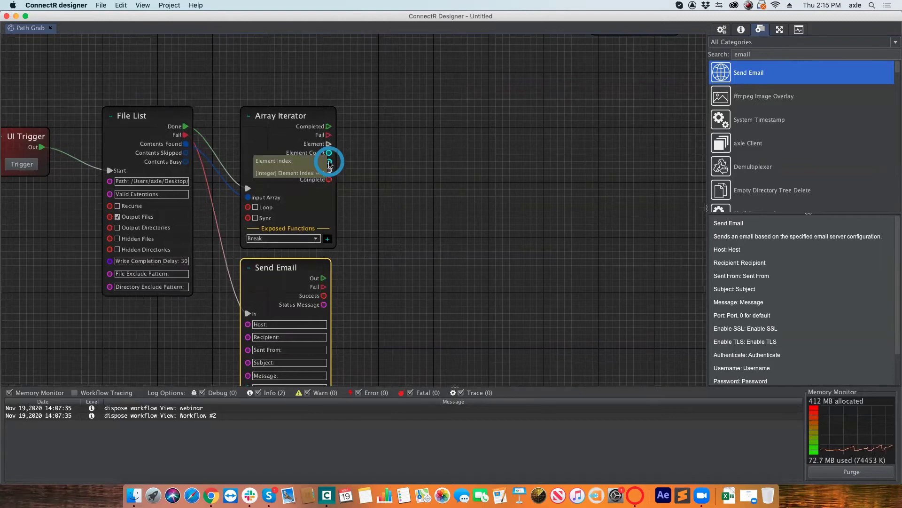
pyautogui.doubleClick(762, 53)
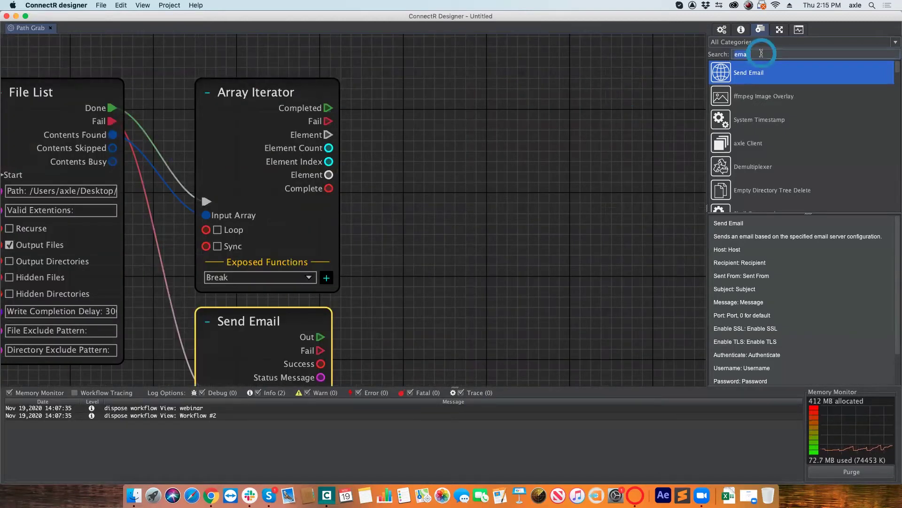
pyautogui.write('prin string')
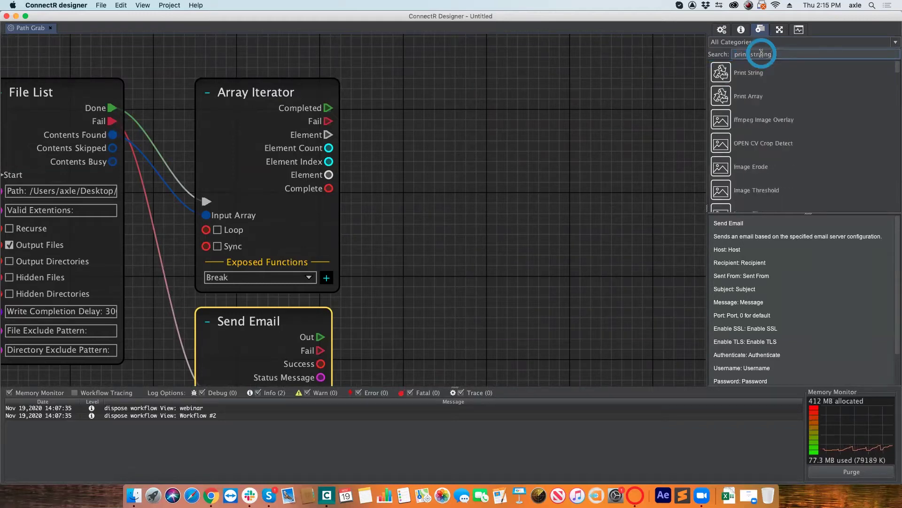
pyautogui.moveTo(761, 72); pyautogui.dragTo(489, 129)
# Connect the Array Iterator's Element trigger to Print String's In and its Element value to the String input.
pyautogui.moveTo(328, 135); pyautogui.dragTo(337, 183)
pyautogui.moveTo(328, 176); pyautogui.dragTo(424, 150)
pyautogui.moveTo(489, 119); pyautogui.dragTo(487, 119)
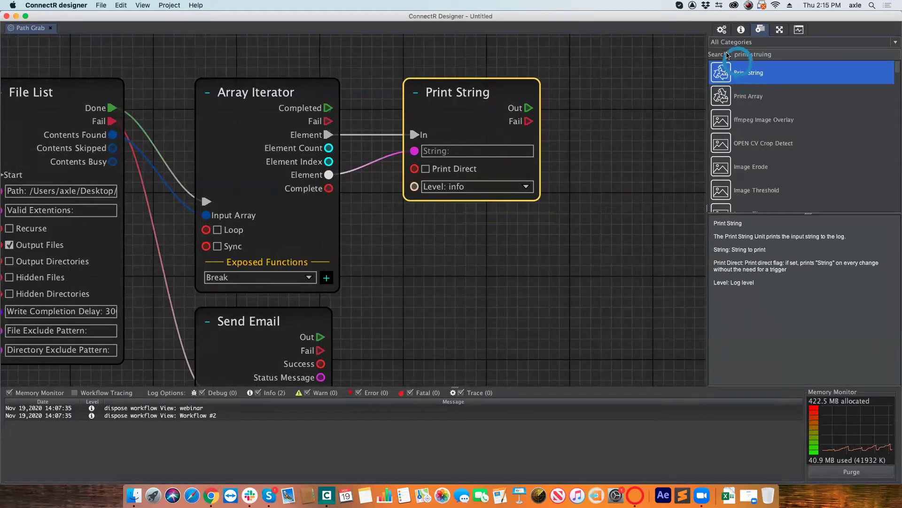
# Create a String variable in the project and name it "file path".
pyautogui.click(722, 29)
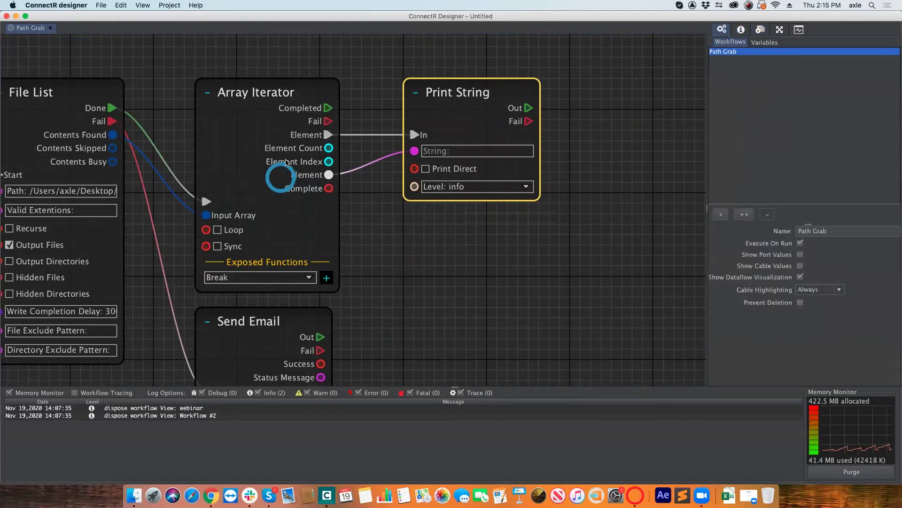
pyautogui.click(760, 41)
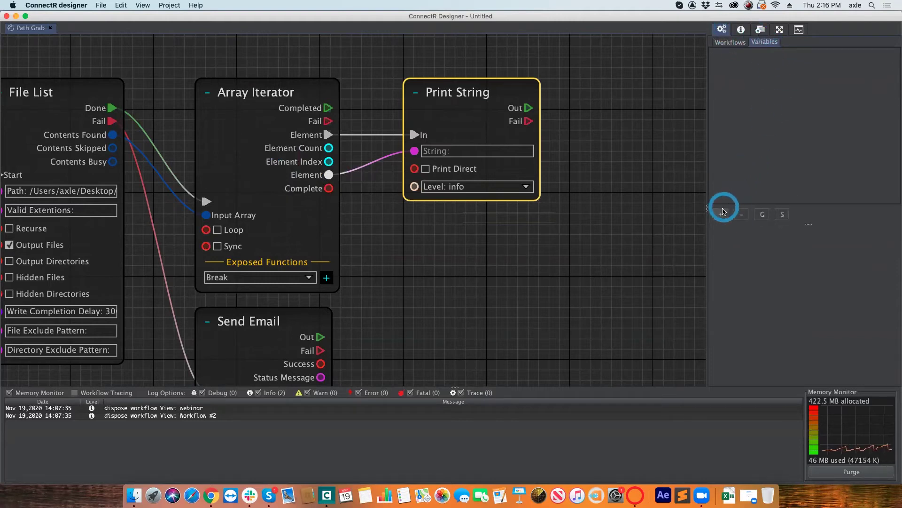
pyautogui.click(722, 214)
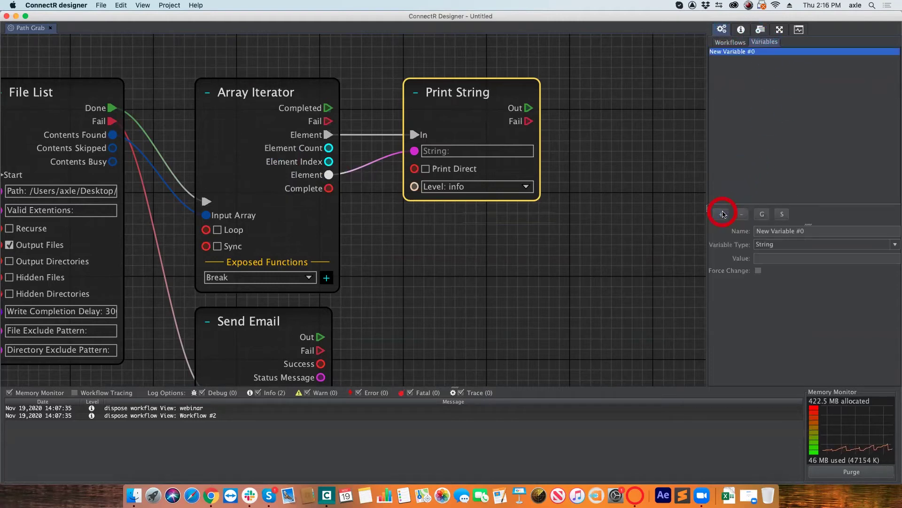
pyautogui.click(821, 231)
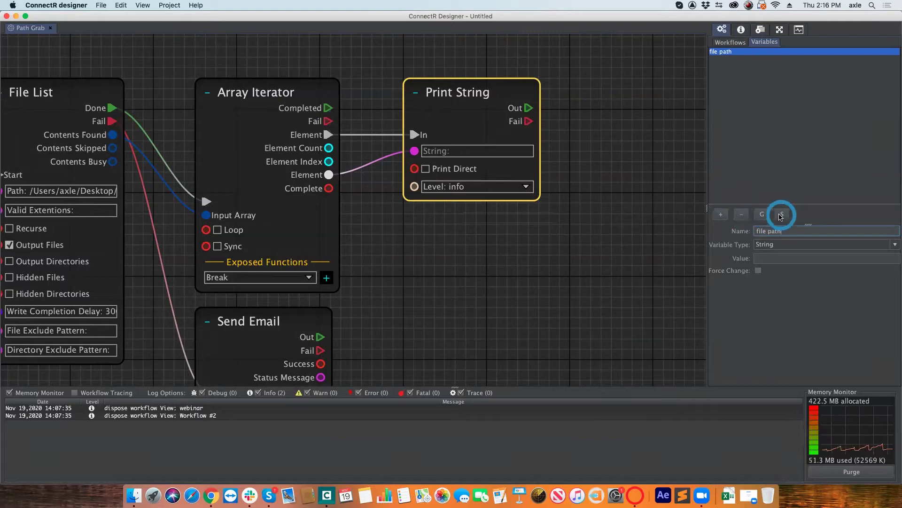
pyautogui.click(496, 232)
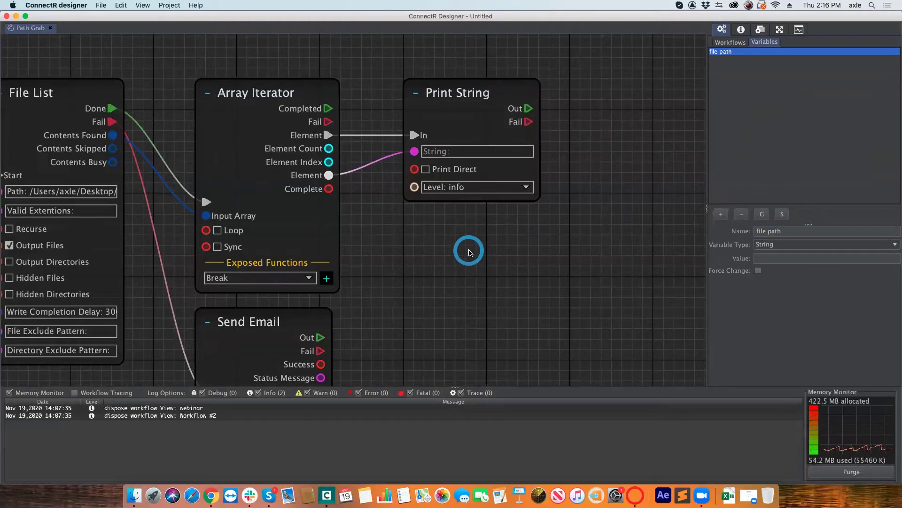
pyautogui.click(530, 253)
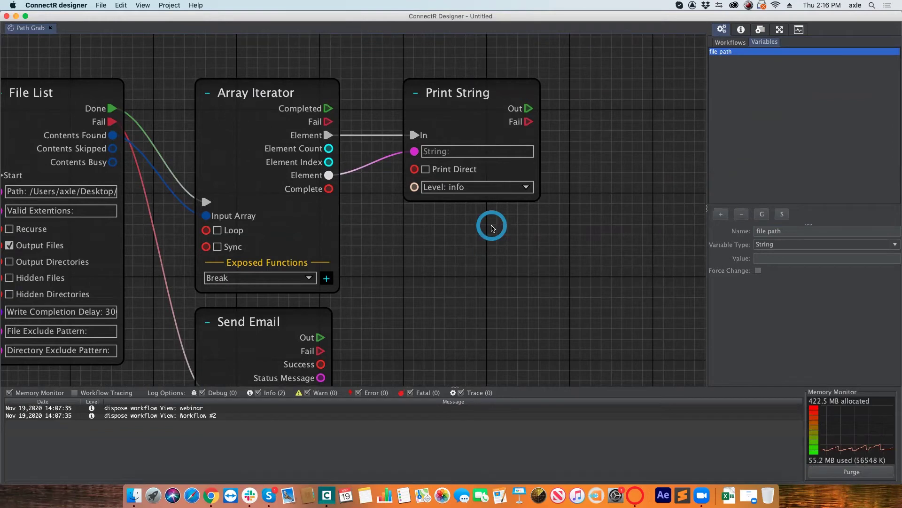
# Place a setter for the "file path" variable on the Path Grab canvas beneath the Print String unit.
pyautogui.moveTo(624, 169); pyautogui.dragTo(587, 176)
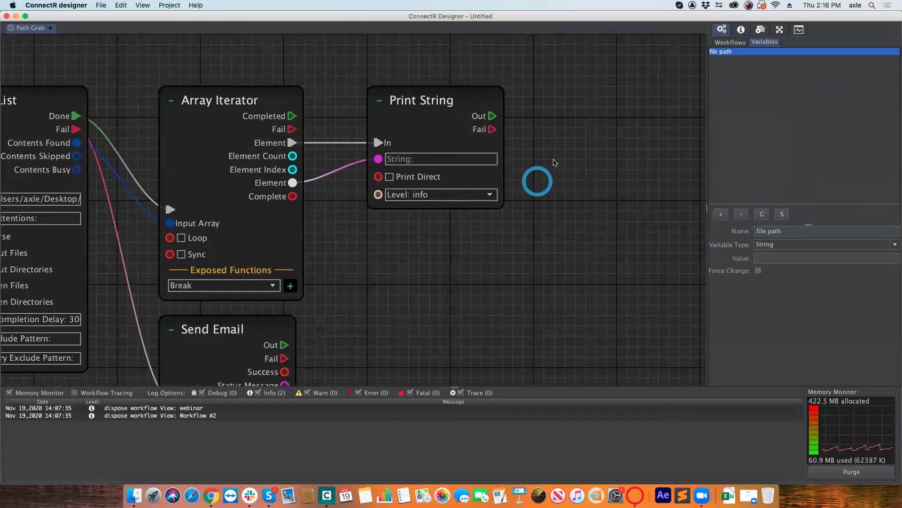
pyautogui.scroll(2, 450, 271)
pyautogui.hscroll(2, 450, 271)
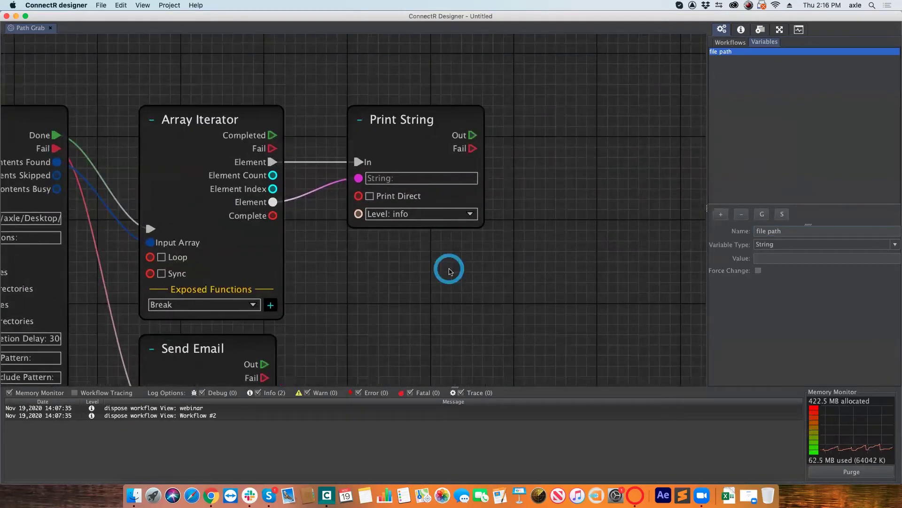
pyautogui.scroll(1, 536, 285)
pyautogui.hscroll(-2, 535, 285)
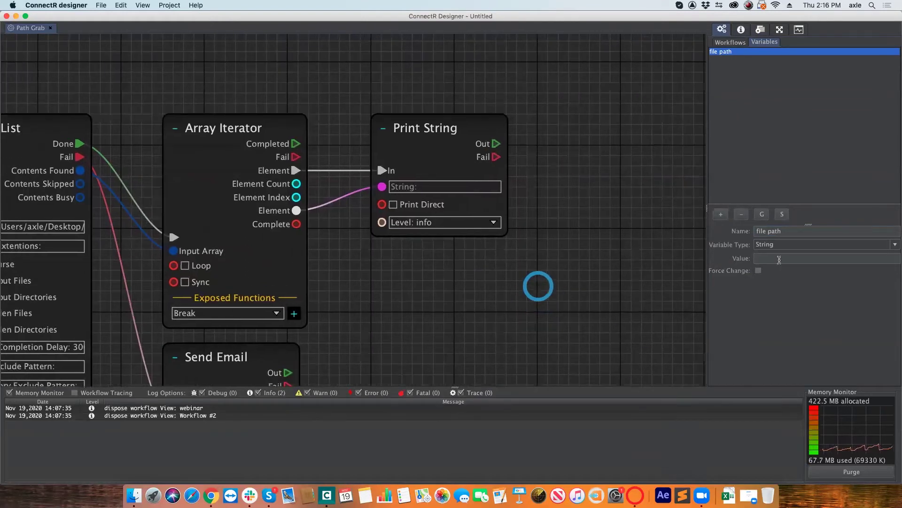
pyautogui.click(783, 215)
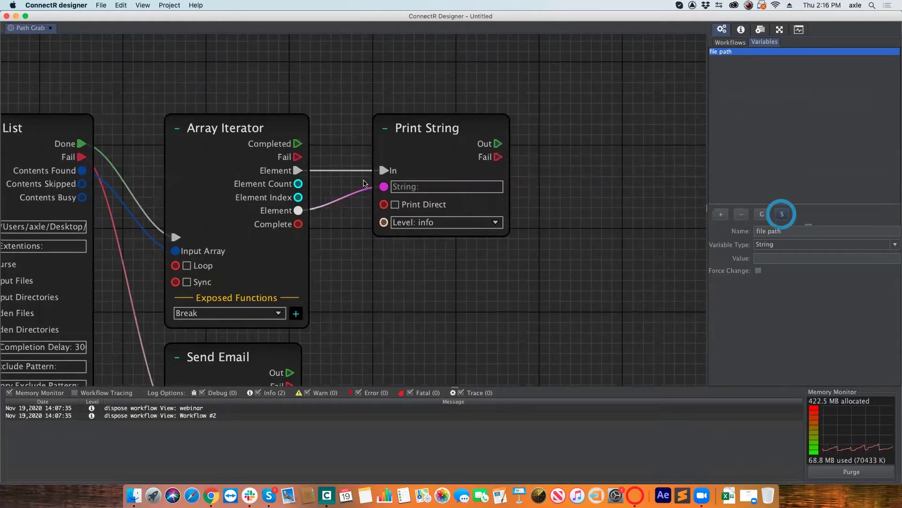
pyautogui.click(443, 263)
pyautogui.moveTo(457, 261); pyautogui.dragTo(455, 268)
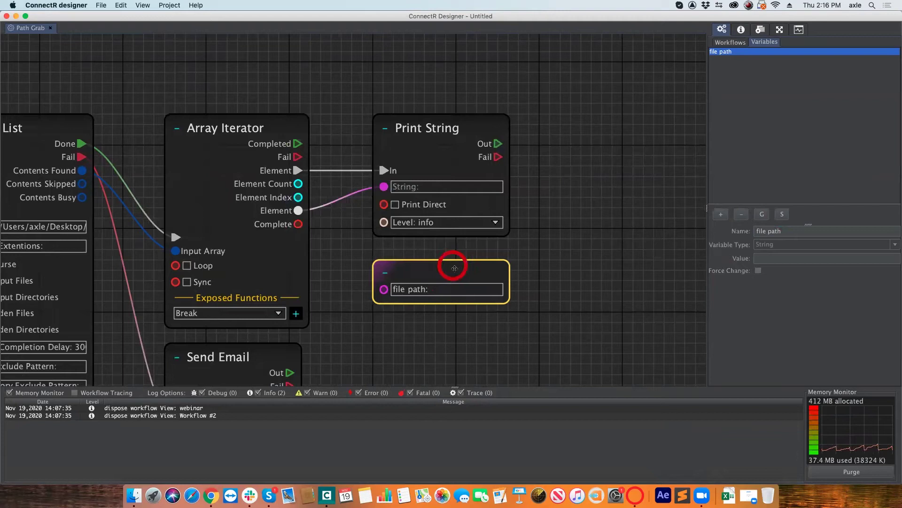
# Connect the Array Iterator's Element value output to the "file path" variable setter's input.
pyautogui.moveTo(298, 210); pyautogui.dragTo(336, 233)
pyautogui.moveTo(361, 276); pyautogui.dragTo(414, 300)
pyautogui.moveTo(298, 210); pyautogui.dragTo(396, 289)
# Add a second workflow to the project and name it "copy".
pyautogui.click(733, 42)
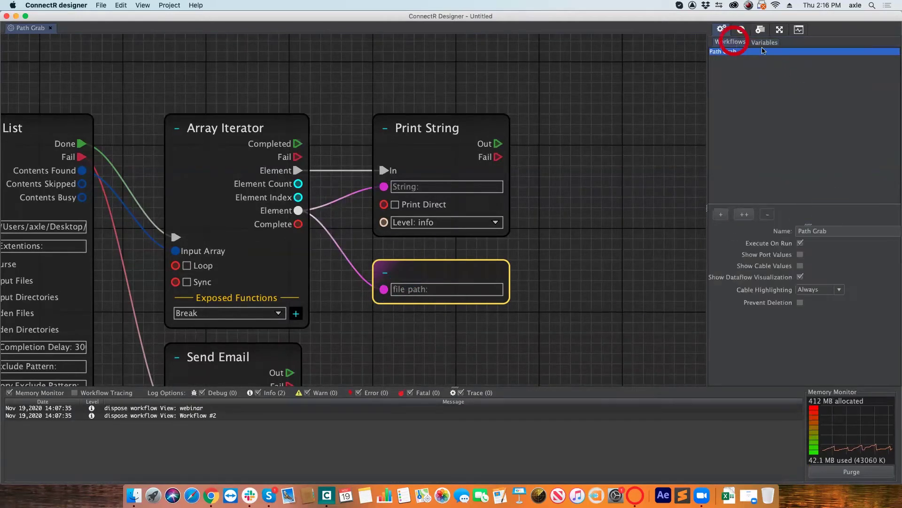
pyautogui.click(721, 214)
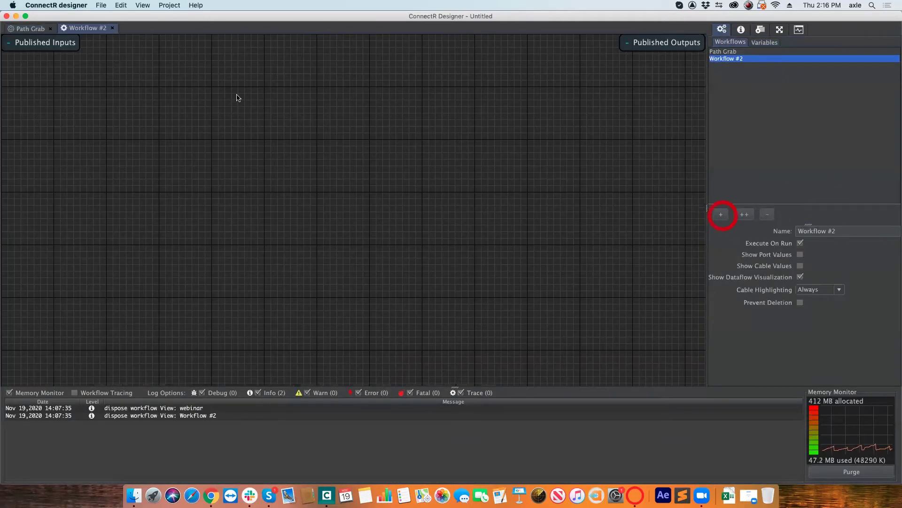
pyautogui.click(853, 231)
pyautogui.write('copy')
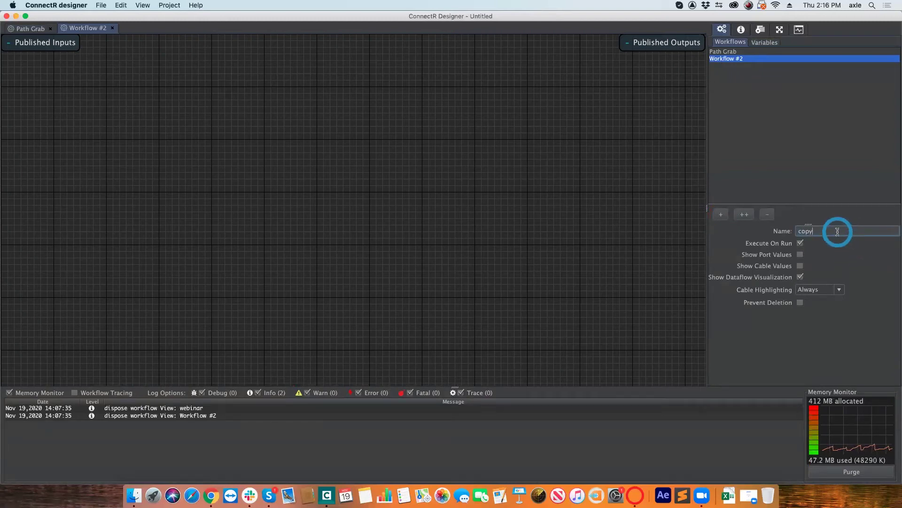
pyautogui.click(353, 253)
pyautogui.click(854, 231)
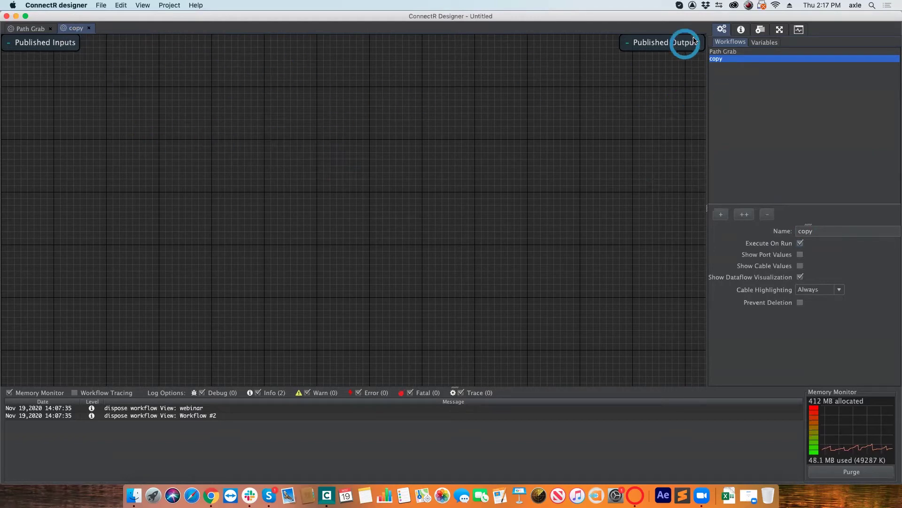
pyautogui.click(764, 42)
pyautogui.click(735, 42)
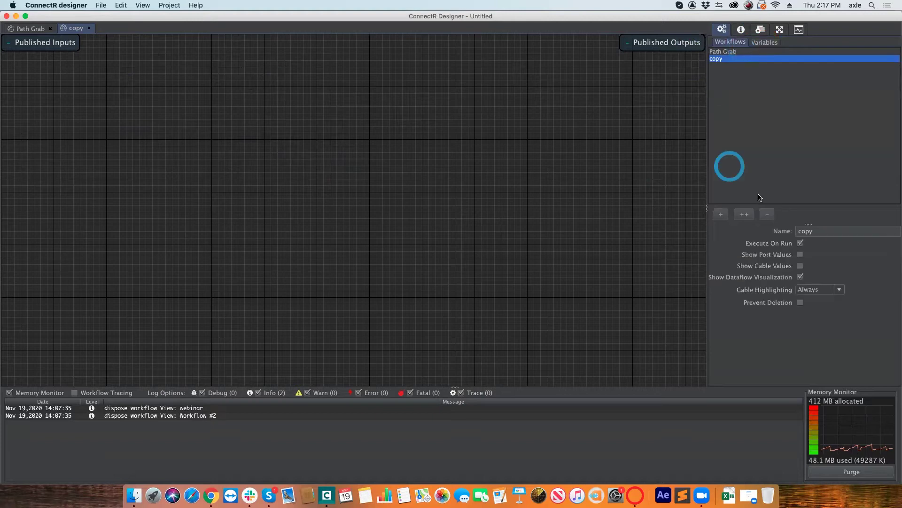
pyautogui.click(721, 215)
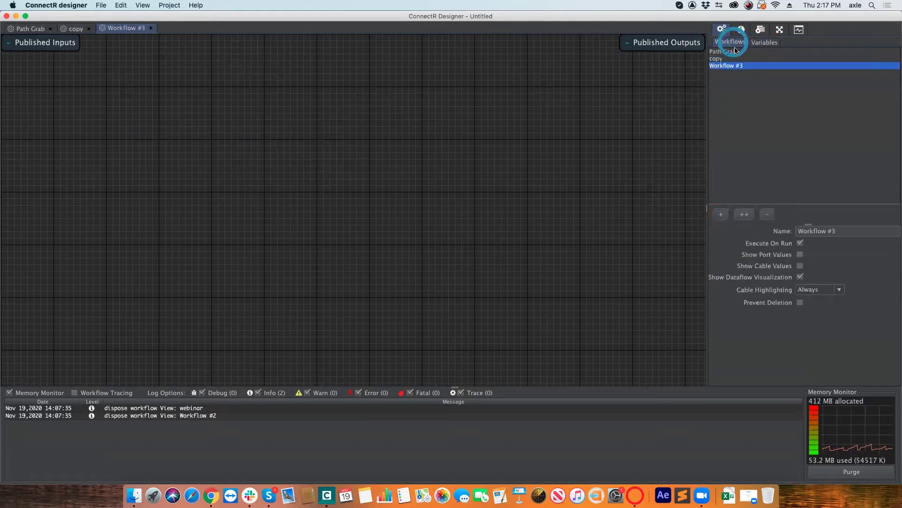
pyautogui.click(767, 215)
pyautogui.click(179, 82)
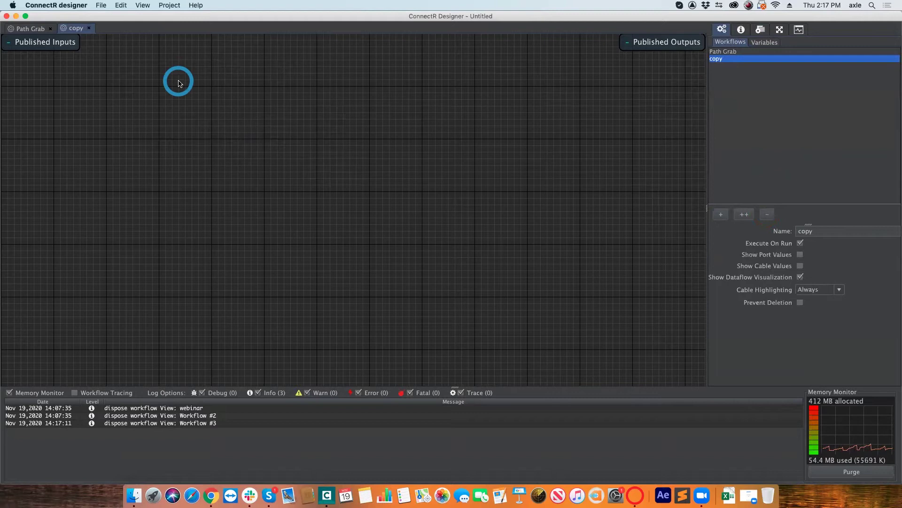
# Find the Trigger Tick unit, place it on the copy workflow's canvas, and set its rate to 500 ms.
pyautogui.click(760, 29)
pyautogui.doubleClick(776, 54)
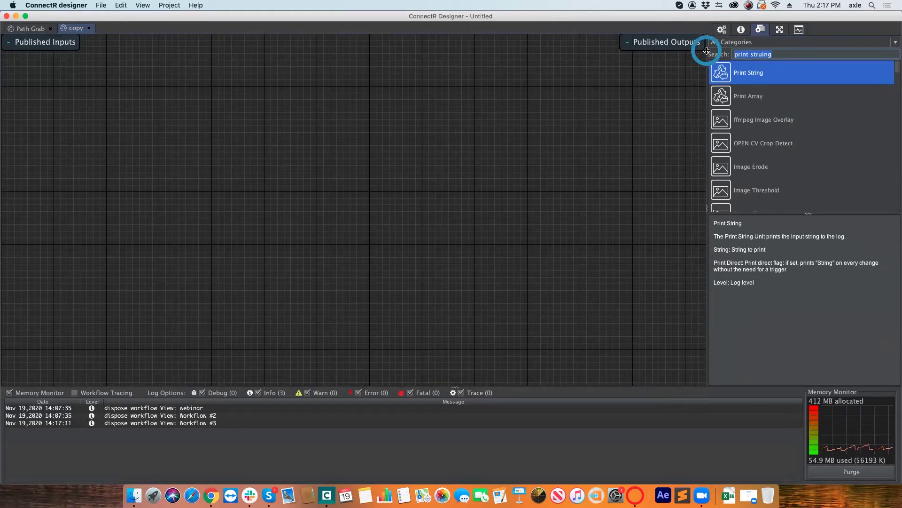
pyautogui.write('tick')
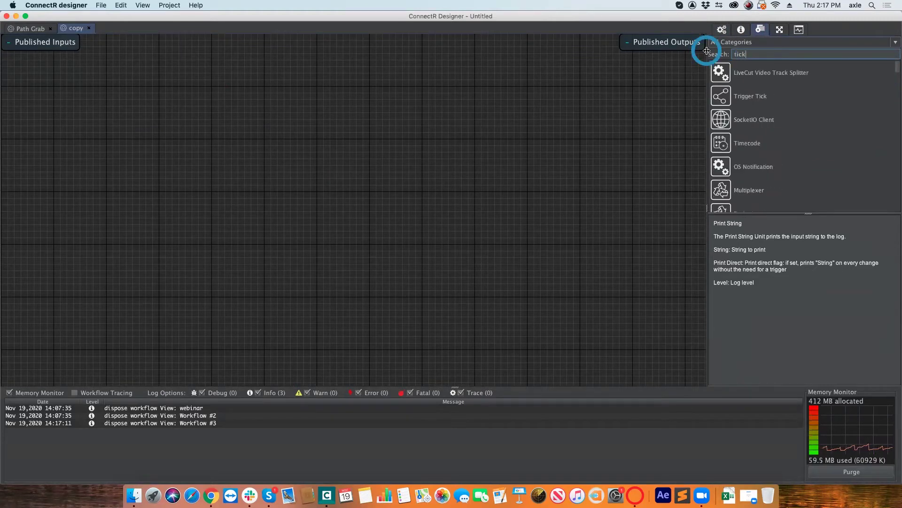
pyautogui.click(761, 98)
pyautogui.moveTo(655, 118); pyautogui.dragTo(109, 153)
pyautogui.click(170, 167)
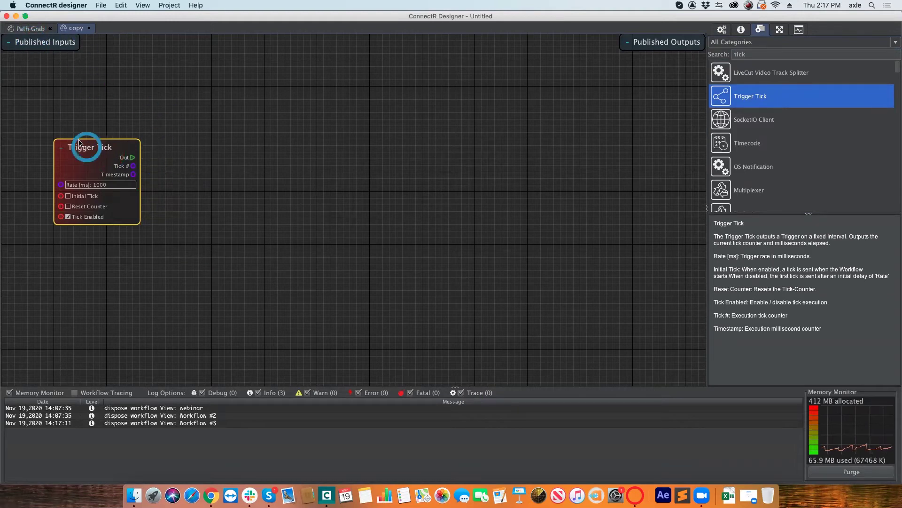
pyautogui.click(106, 185)
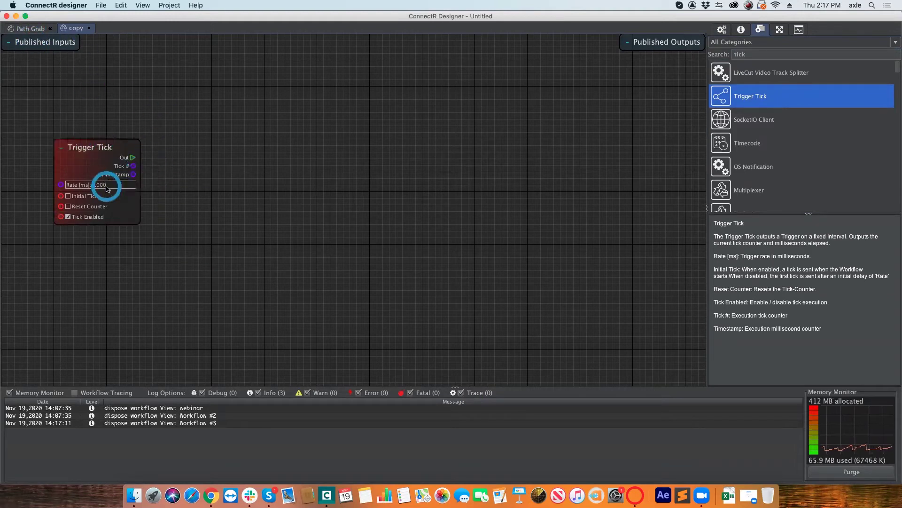
pyautogui.click(107, 186)
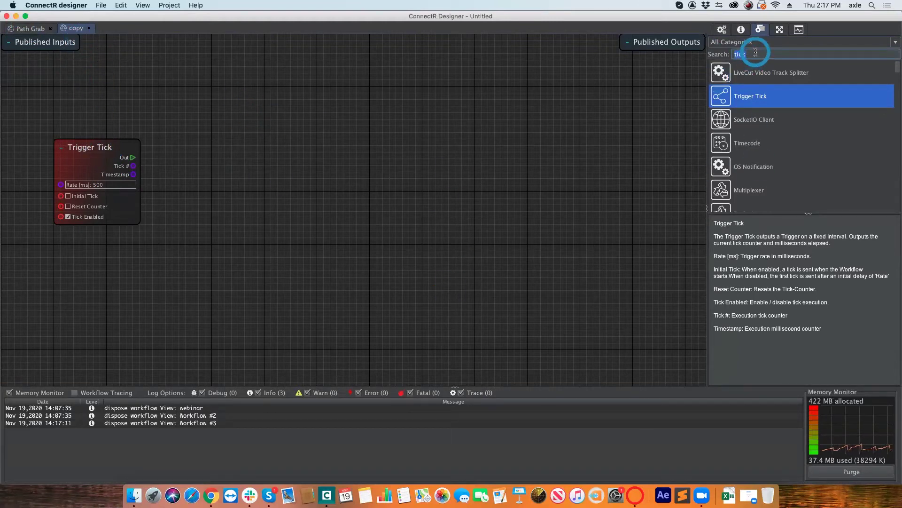
# Find the File Copy unit in the unit library and place it on the canvas beyond Trigger Tick.
pyautogui.write('file cop')
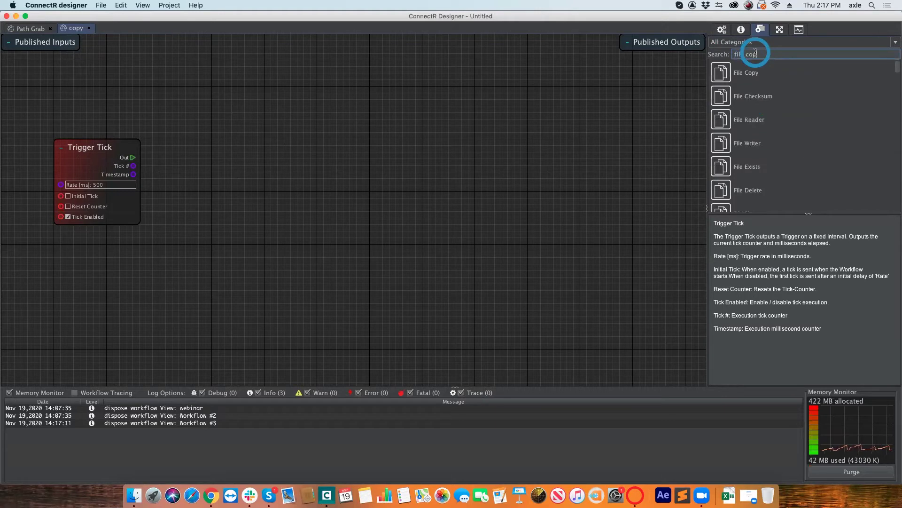
pyautogui.click(752, 73)
pyautogui.moveTo(752, 73); pyautogui.dragTo(317, 164)
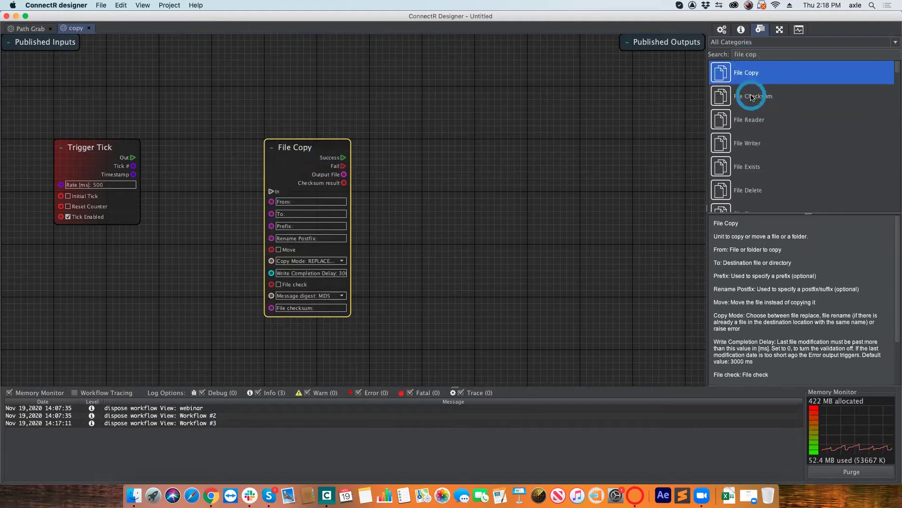
# Place a File Checksum unit between Trigger Tick and File Copy, keeping MD5 as its message digest.
pyautogui.moveTo(762, 98); pyautogui.dragTo(217, 171)
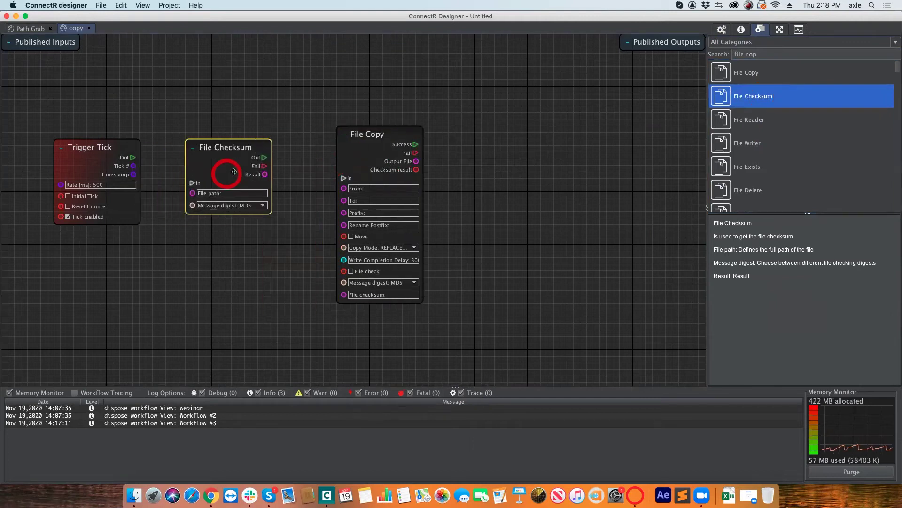
pyautogui.moveTo(393, 155); pyautogui.dragTo(367, 167)
pyautogui.click(263, 206)
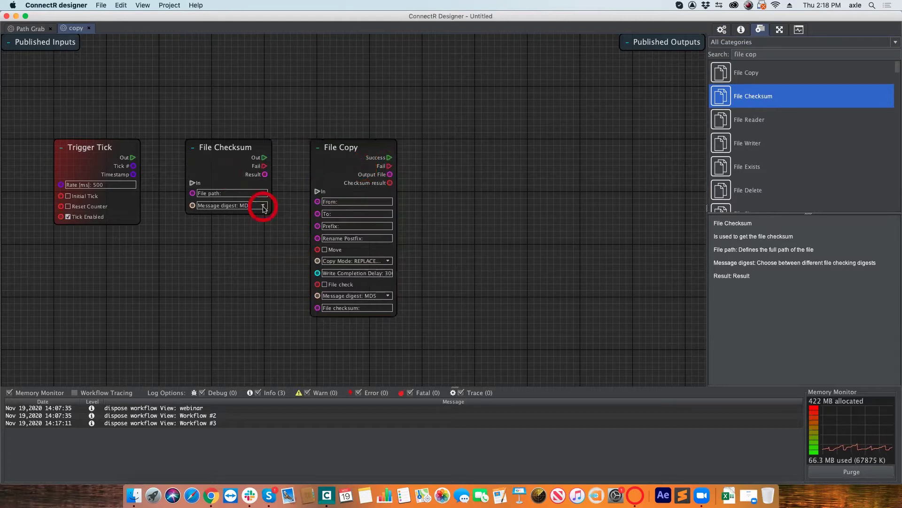
pyautogui.click(258, 207)
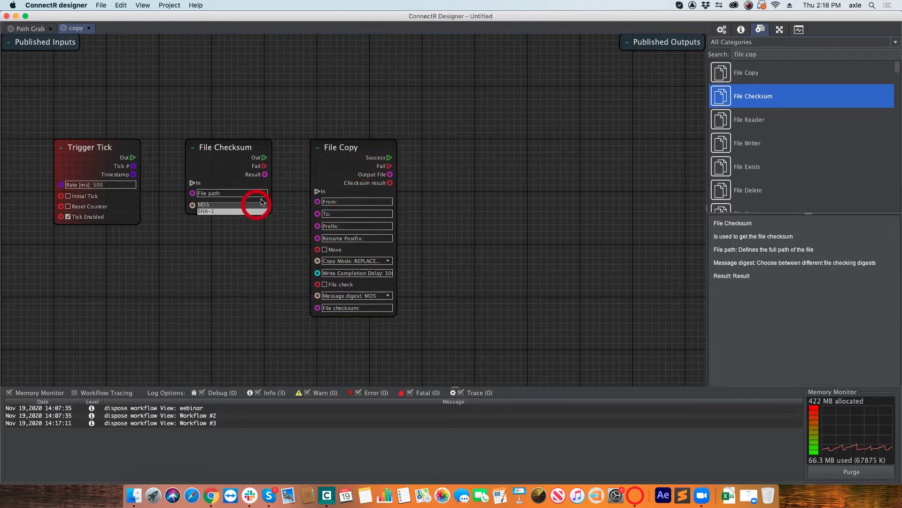
pyautogui.click(217, 162)
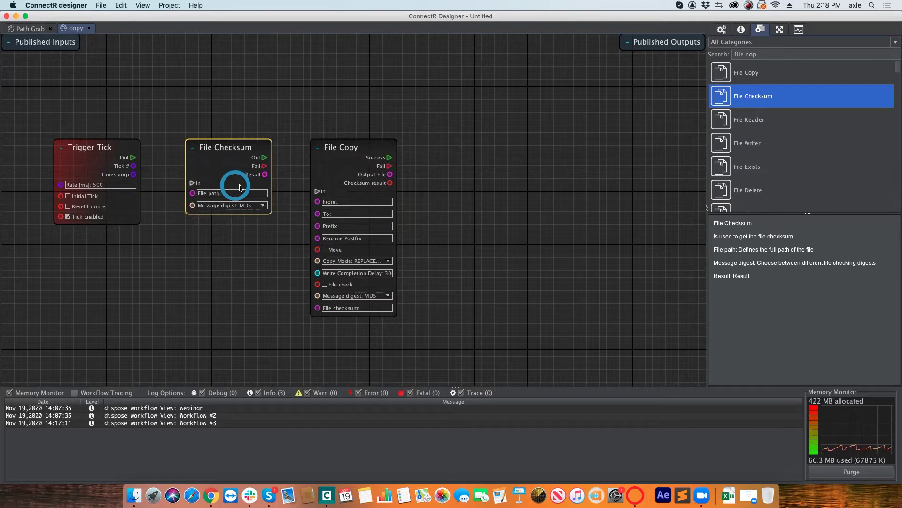
# Add a getter for the "file path" variable below File Checksum and connect it to that unit's File path input.
pyautogui.rightClick(180, 253)
pyautogui.moveTo(217, 304)
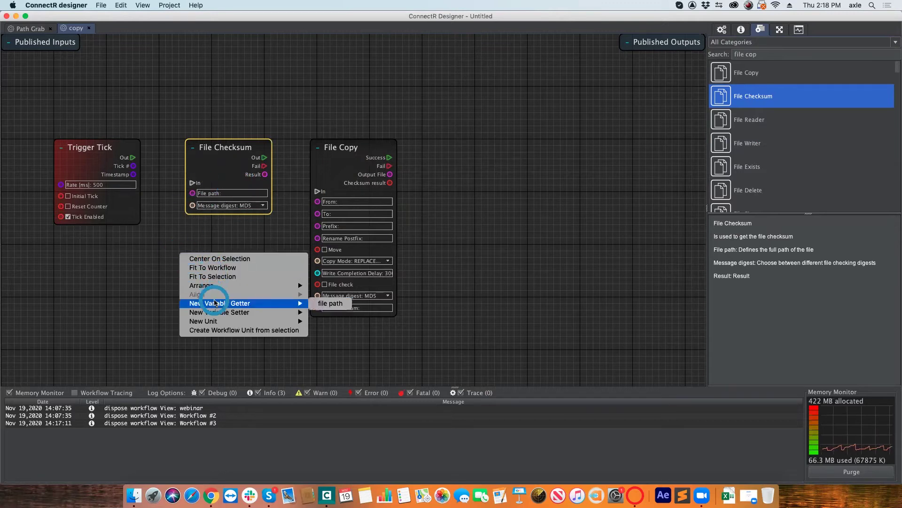
pyautogui.click(323, 301)
pyautogui.moveTo(350, 211); pyautogui.dragTo(193, 193)
# Connect Trigger Tick's Out to File Checksum's In, and File Checksum's Out to File Copy's In.
pyautogui.moveTo(133, 157); pyautogui.dragTo(182, 172)
pyautogui.click(226, 119)
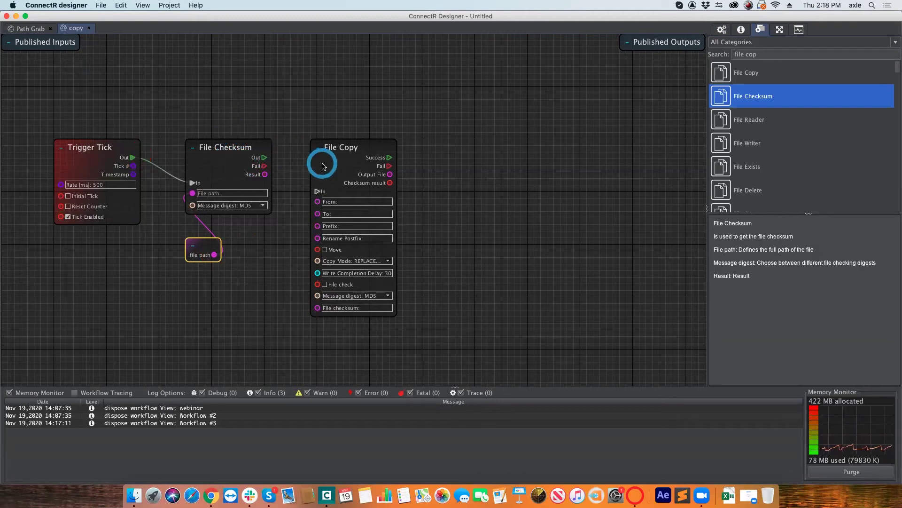
pyautogui.moveTo(265, 157); pyautogui.dragTo(315, 191)
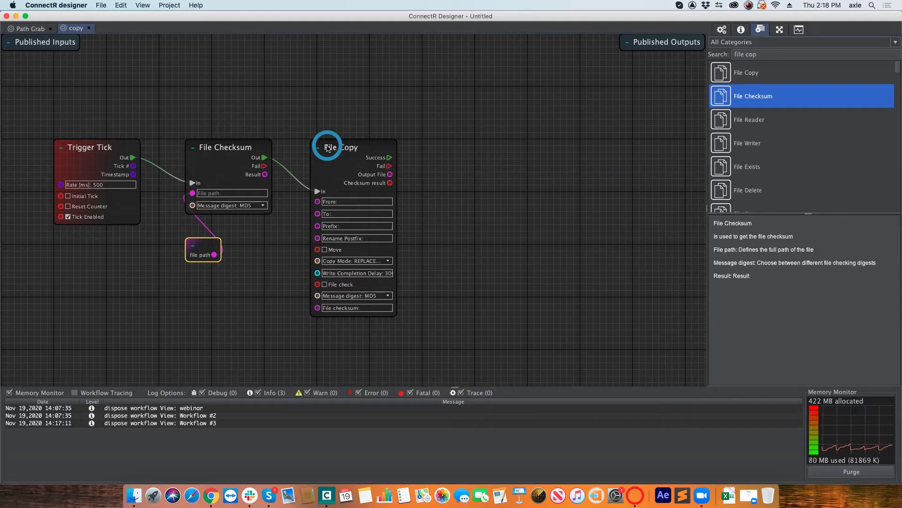
# Review the Path Grab workflow's chain from the UI Trigger to the "file path" setter, and return to the copy workflow.
pyautogui.click(34, 28)
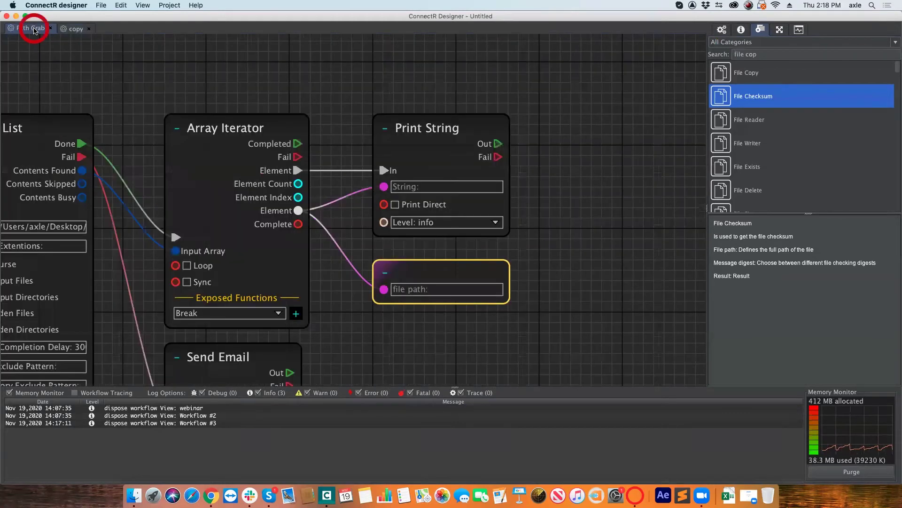
pyautogui.moveTo(258, 84); pyautogui.dragTo(253, 79)
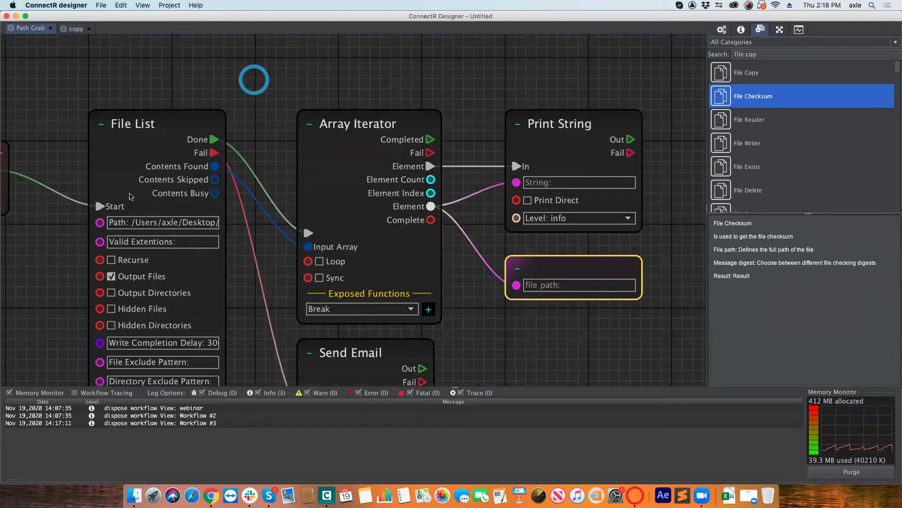
pyautogui.moveTo(474, 88); pyautogui.dragTo(516, 81)
pyautogui.moveTo(252, 155); pyautogui.dragTo(147, 167)
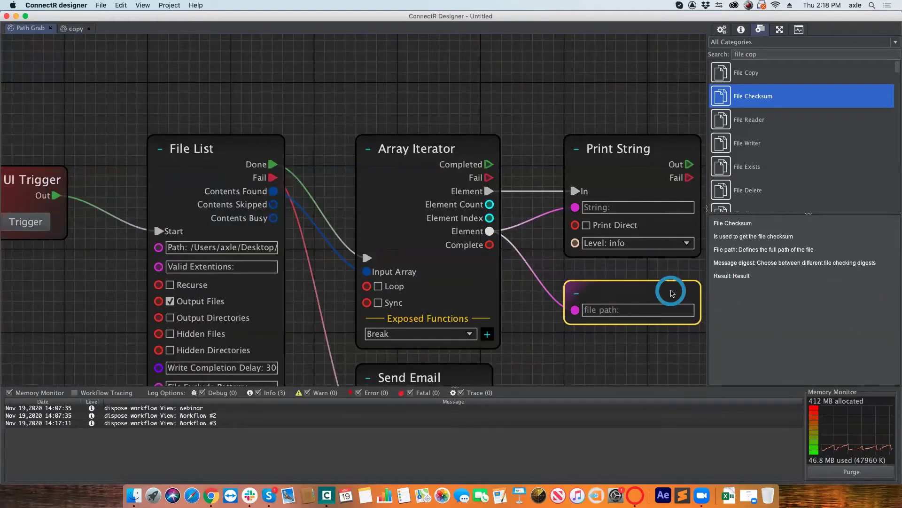
pyautogui.click(75, 29)
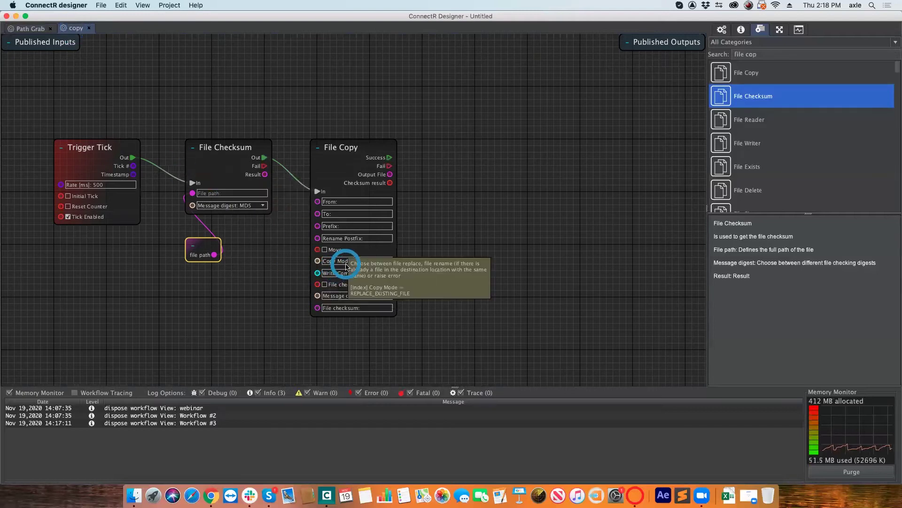
# Set File Copy's copy mode to RAISE_ERROR and connect the "file path" getter to its From input.
pyautogui.click(388, 262)
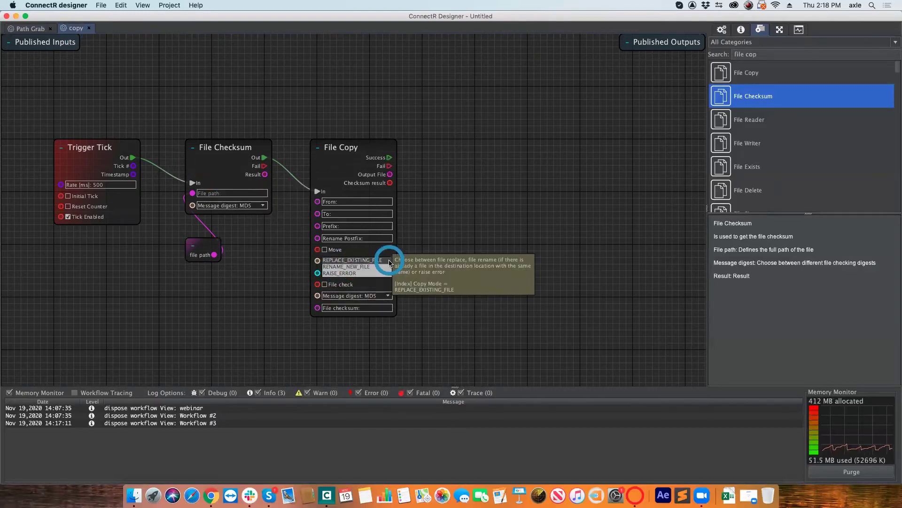
pyautogui.click(371, 272)
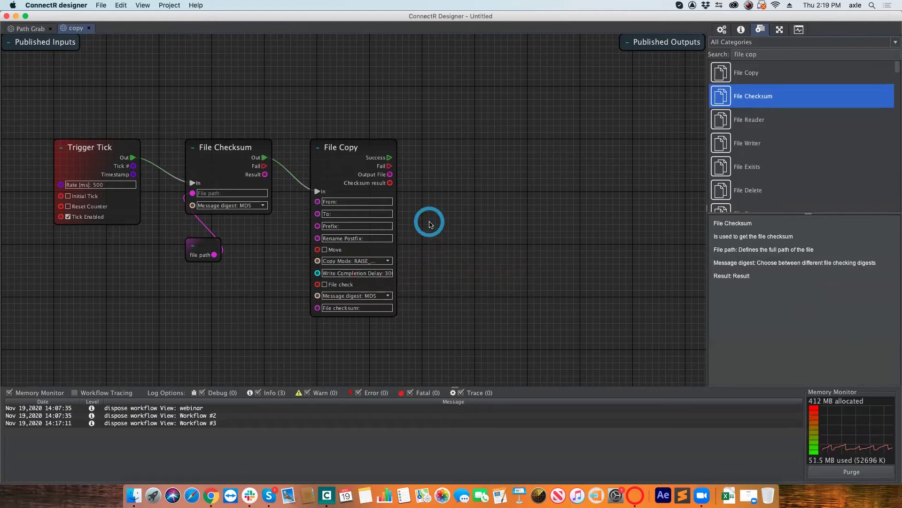
pyautogui.moveTo(353, 172); pyautogui.dragTo(360, 172)
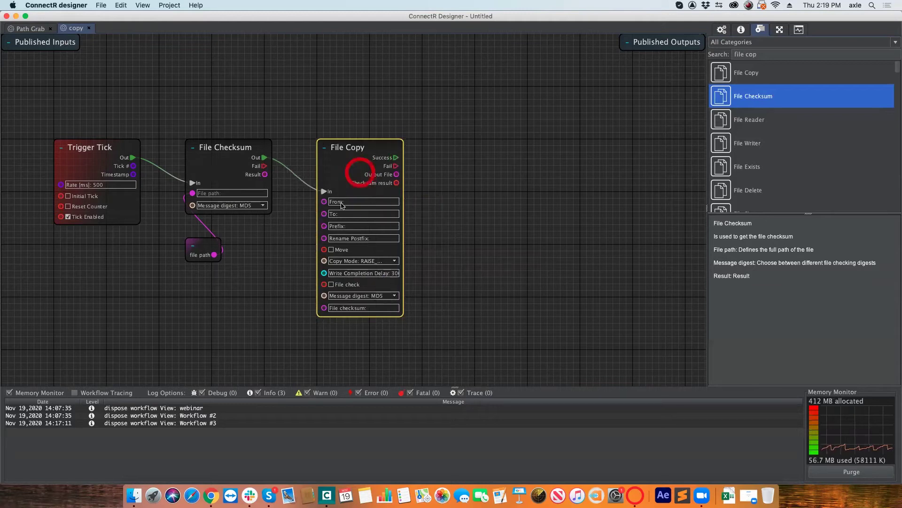
pyautogui.moveTo(215, 256); pyautogui.dragTo(324, 201)
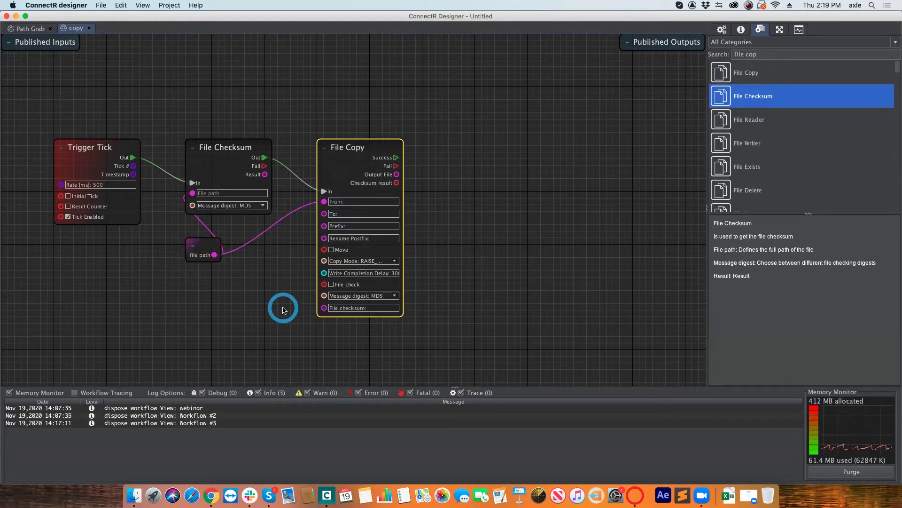
# Switch to Finder and move all six files in the Desktop's Output folder to the Trash.
pyautogui.click(147, 472)
pyautogui.scroll(-2, 240, 202)
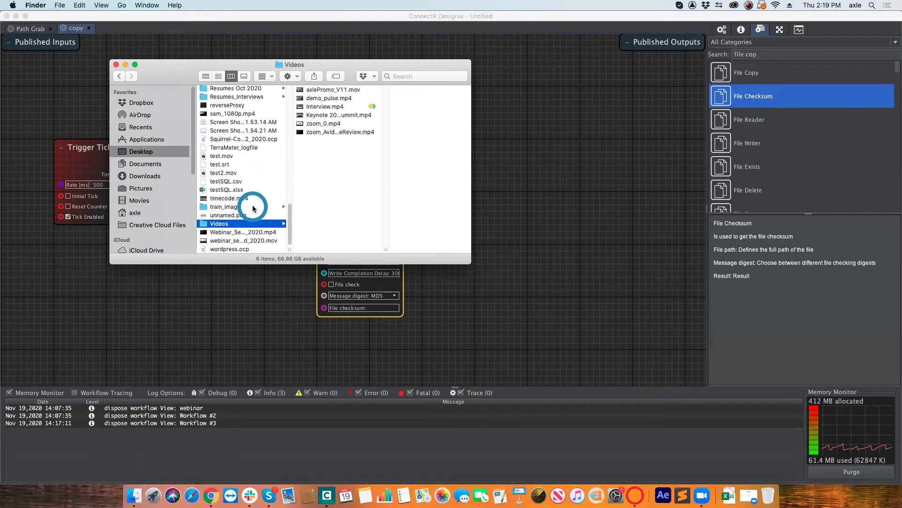
pyautogui.click(215, 174)
pyautogui.scroll(5, 216, 174)
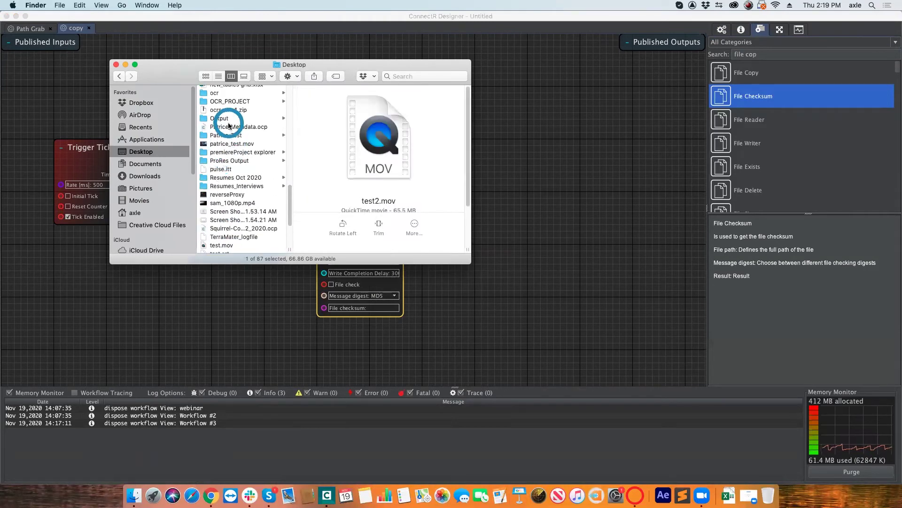
pyautogui.click(219, 119)
pyautogui.moveTo(319, 149); pyautogui.dragTo(323, 67)
pyautogui.rightClick(334, 112)
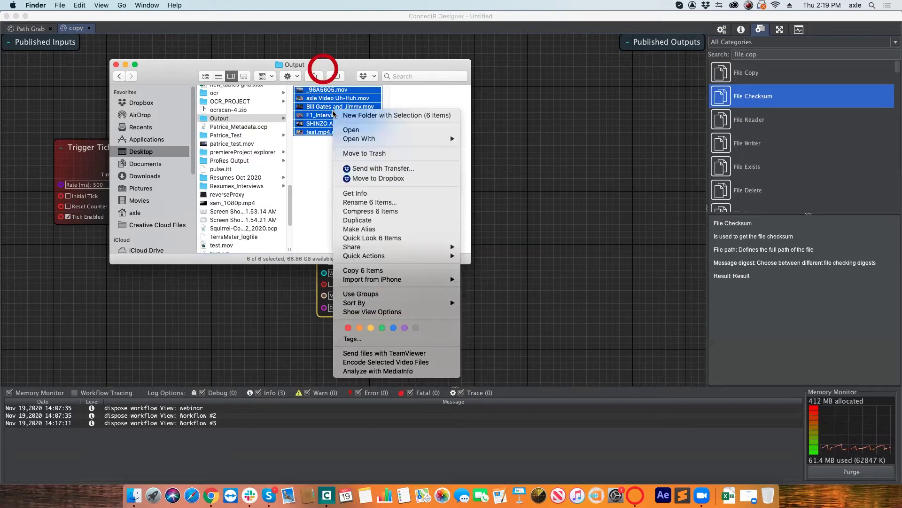
pyautogui.click(364, 153)
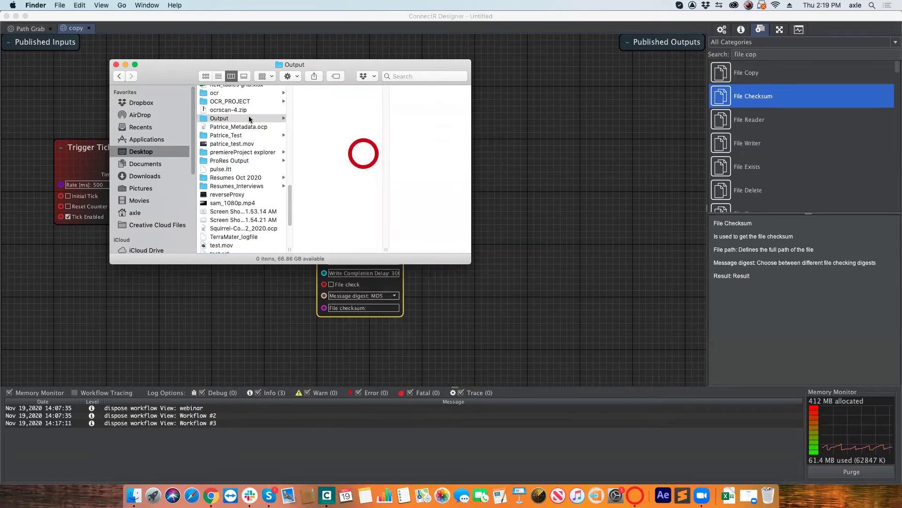
# Set File Copy's To path to /Users/axle/Desktop/Output using the Output folder from Finder, and close the Finder window.
pyautogui.moveTo(347, 62); pyautogui.dragTo(352, 199)
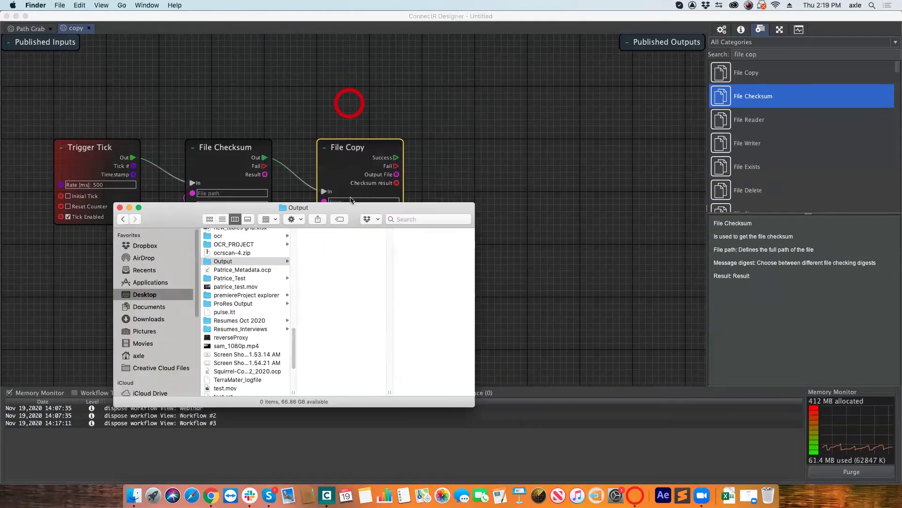
pyautogui.click(353, 162)
pyautogui.click(741, 29)
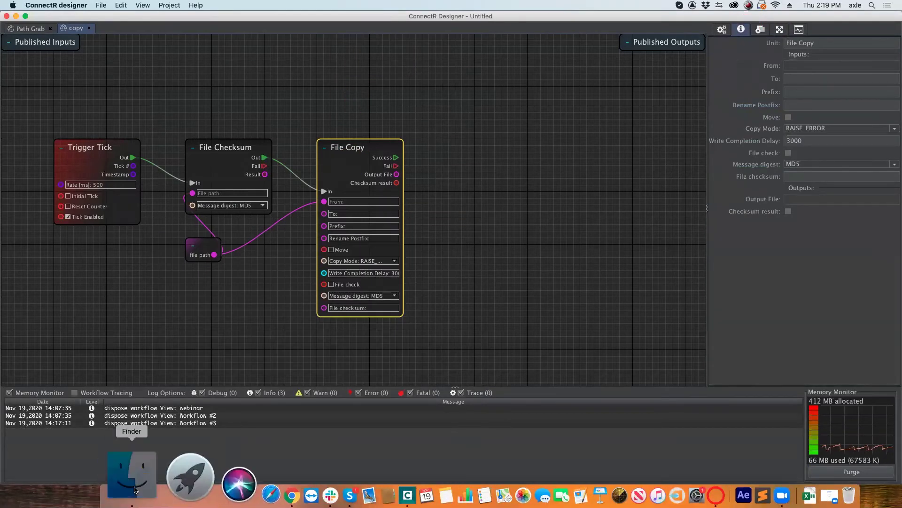
pyautogui.click(141, 465)
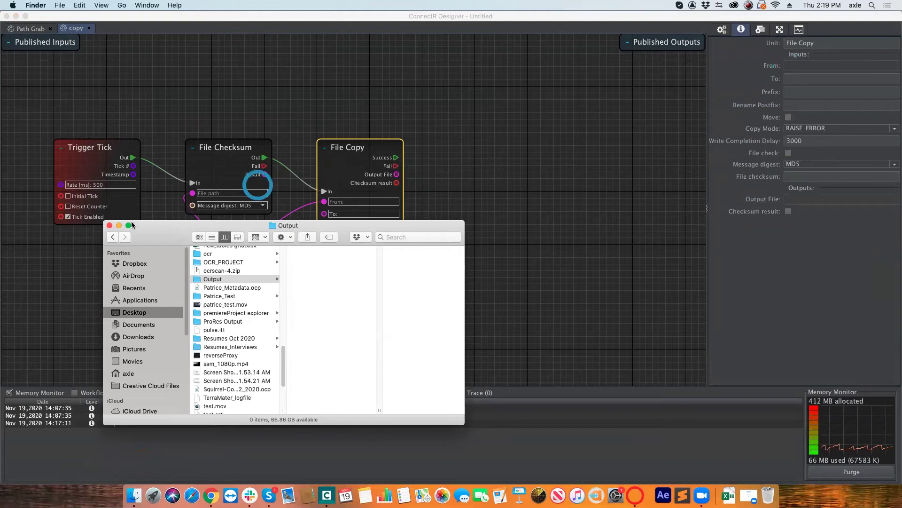
pyautogui.moveTo(214, 280); pyautogui.dragTo(799, 79)
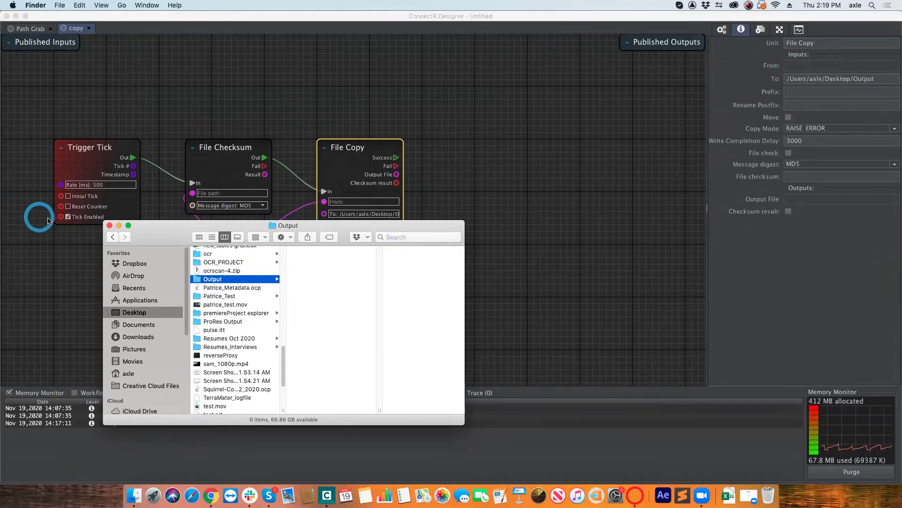
pyautogui.click(110, 225)
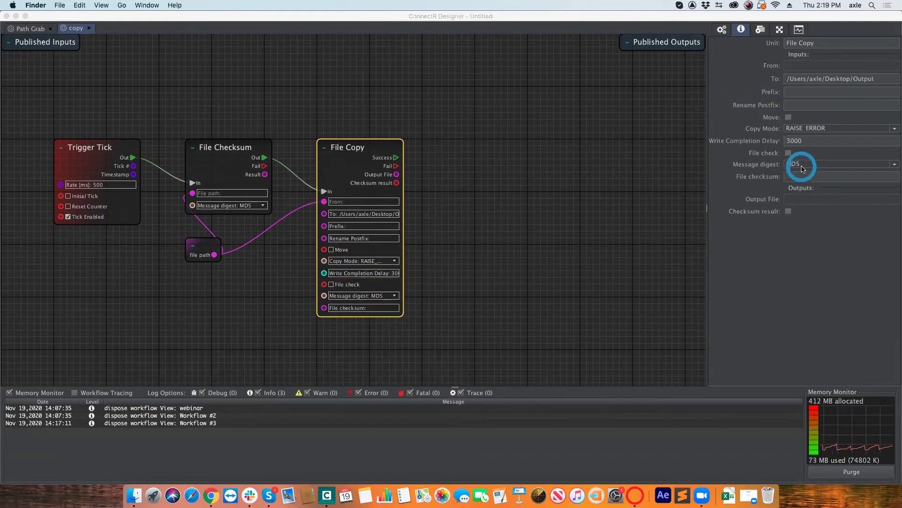
# Enable File check on File Copy and connect File Checksum's Result to its File checksum input.
pyautogui.click(789, 153)
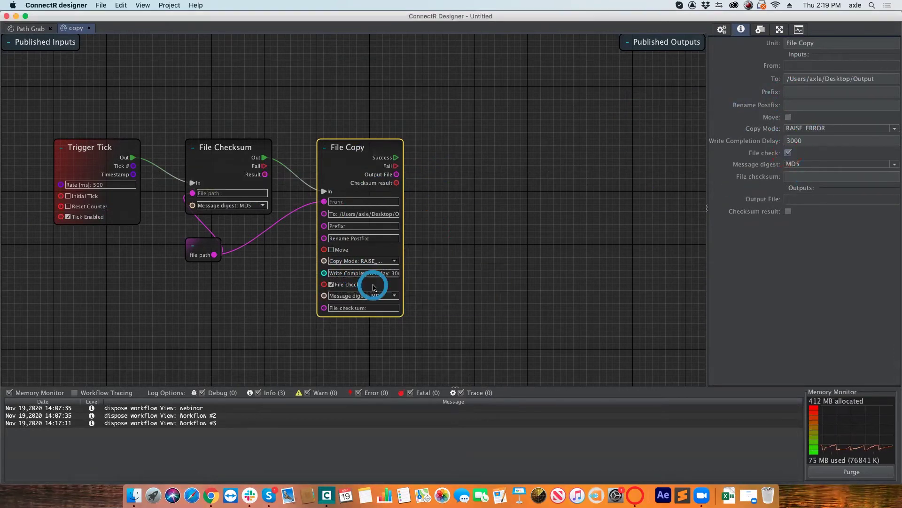
pyautogui.moveTo(265, 174); pyautogui.dragTo(278, 187)
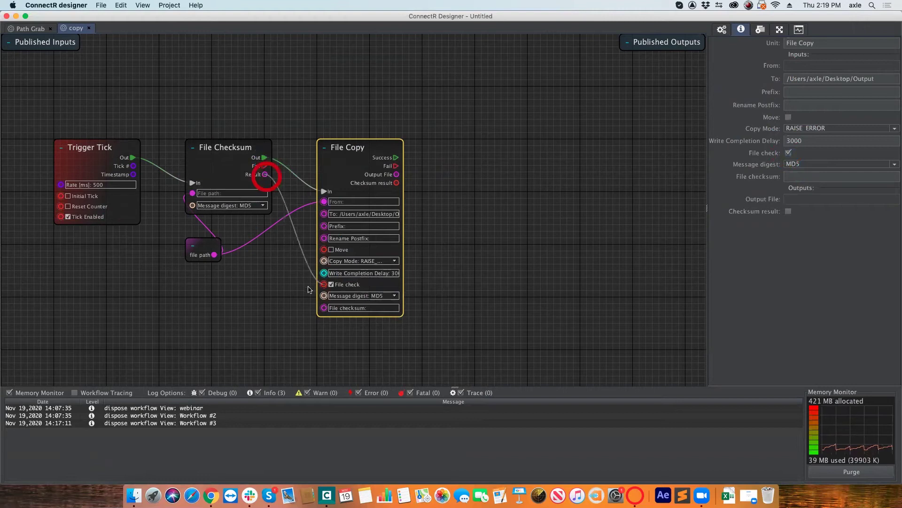
pyautogui.click(320, 309)
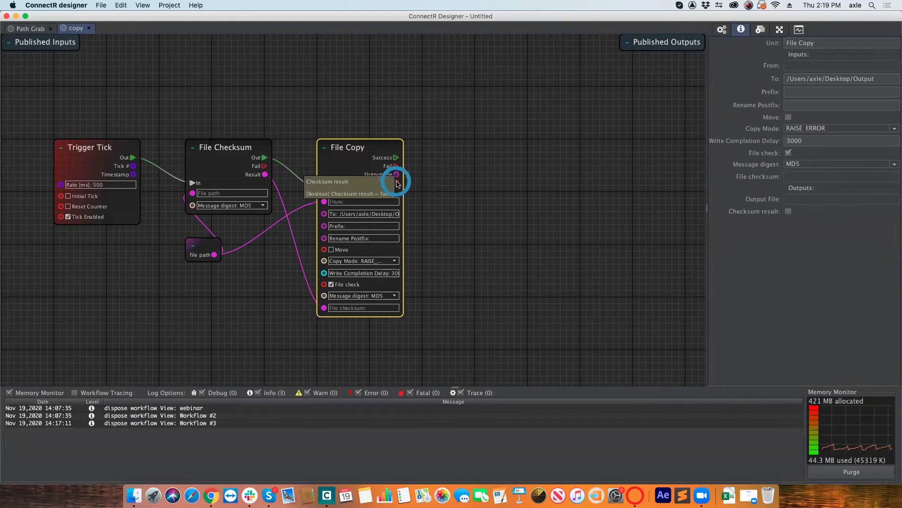
# Add a Print String unit beside File Copy and connect File Copy's Success output to its In.
pyautogui.hscroll(3, 482, 183)
pyautogui.scroll(-1, 482, 184)
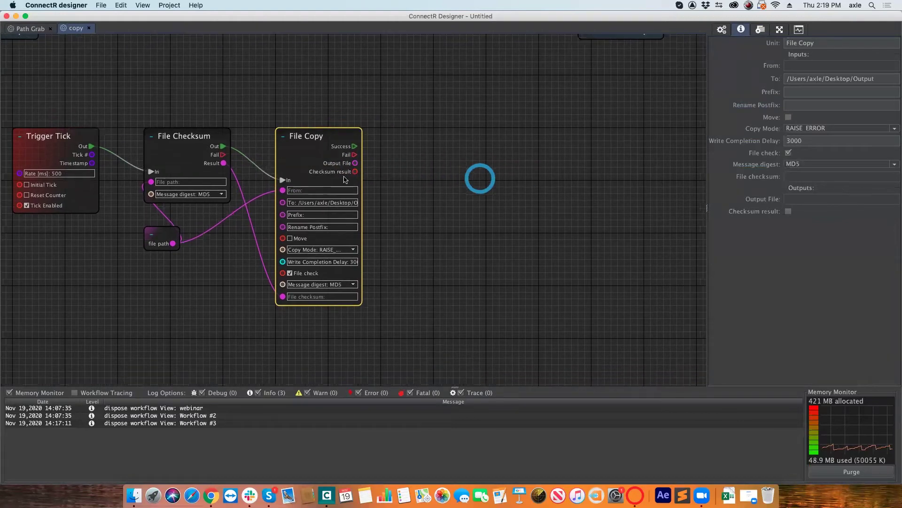
pyautogui.hscroll(2, 333, 168)
pyautogui.scroll(-1, 333, 168)
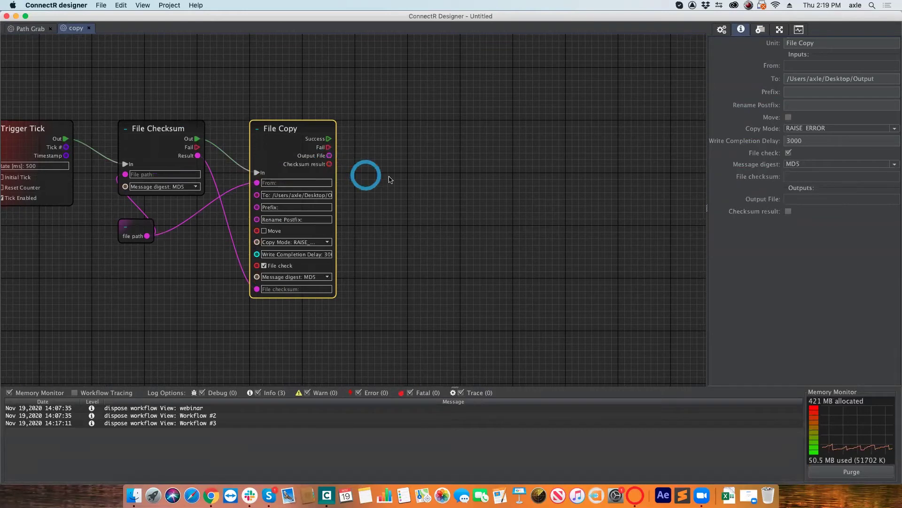
pyautogui.click(763, 31)
pyautogui.click(778, 30)
pyautogui.click(759, 31)
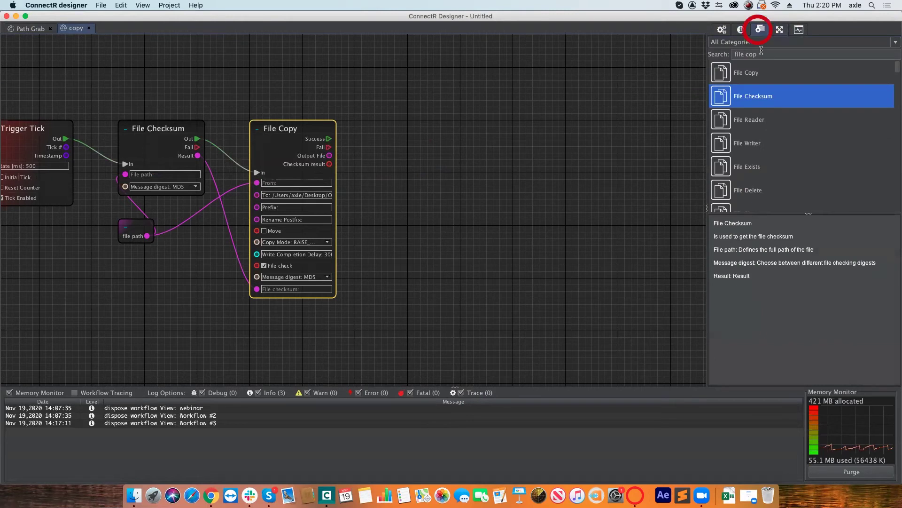
pyautogui.tripleClick(762, 53)
pyautogui.write('print')
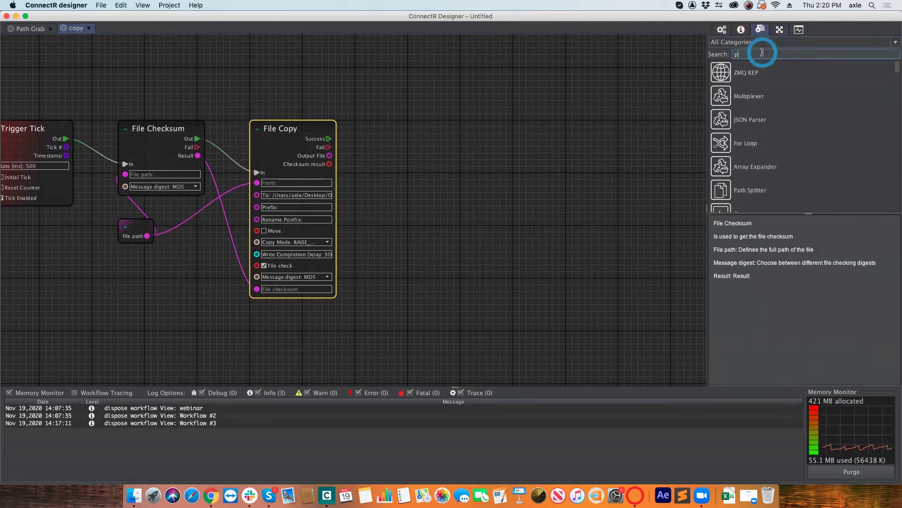
pyautogui.moveTo(752, 69); pyautogui.dragTo(442, 139)
pyautogui.moveTo(328, 138); pyautogui.dragTo(337, 139)
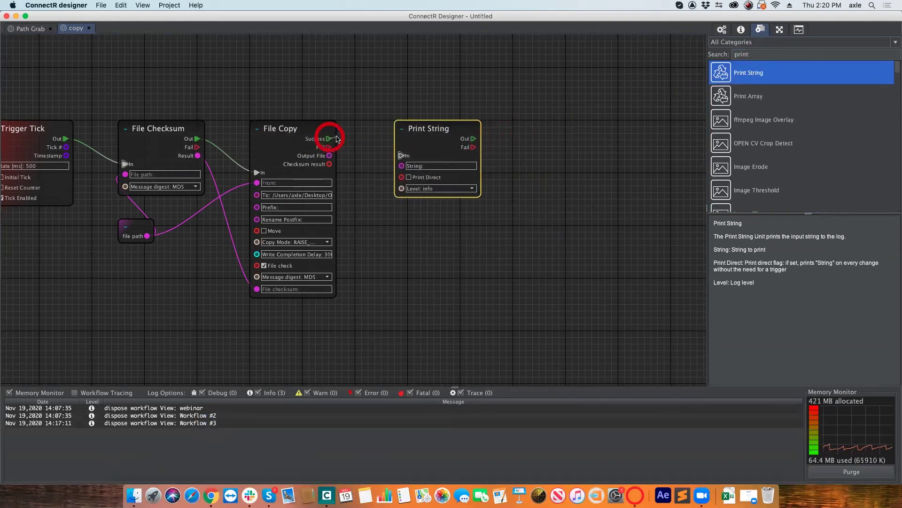
pyautogui.click(433, 144)
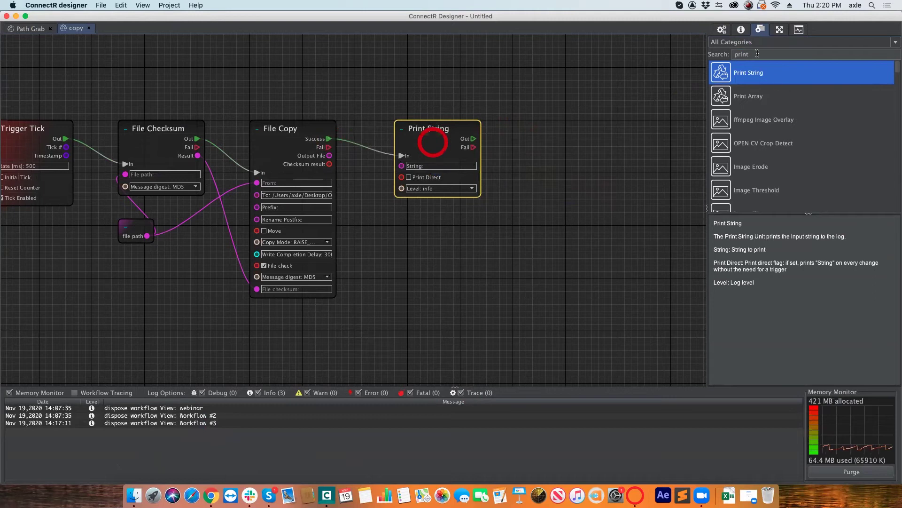
# Rename the Print String unit as "File check result" and clear the message log.
pyautogui.click(433, 142)
pyautogui.click(301, 130)
pyautogui.click(429, 143)
pyautogui.click(786, 47)
pyautogui.doubleClick(796, 42)
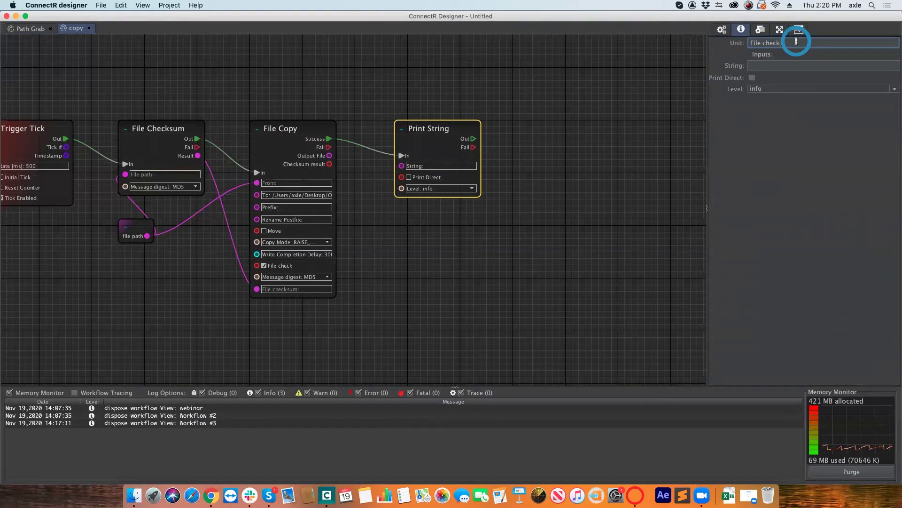
pyautogui.write('File check result')
pyautogui.press('Return')
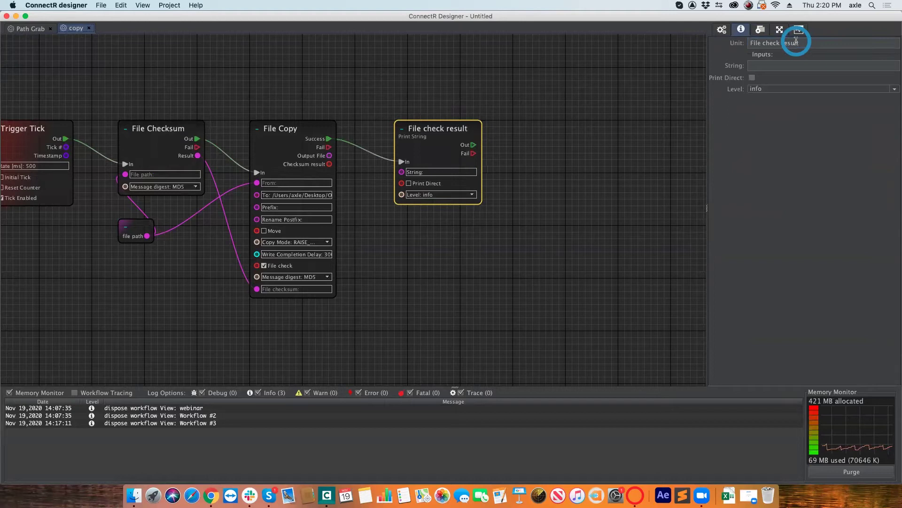
pyautogui.rightClick(155, 439)
pyautogui.click(170, 448)
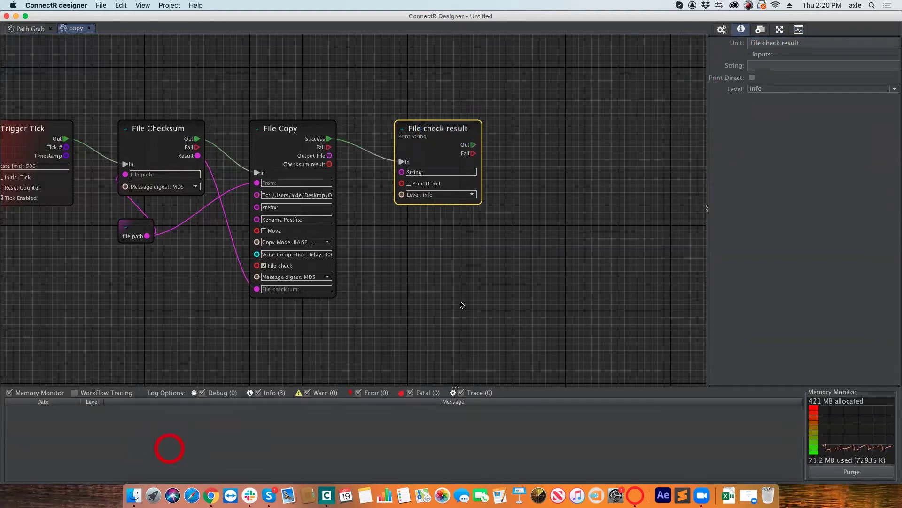
# Connect File Copy's Checksum result to the String input of "File check result" and enable Print Direct on that unit.
pyautogui.click(329, 165)
pyautogui.moveTo(329, 165); pyautogui.dragTo(401, 172)
pyautogui.click(408, 184)
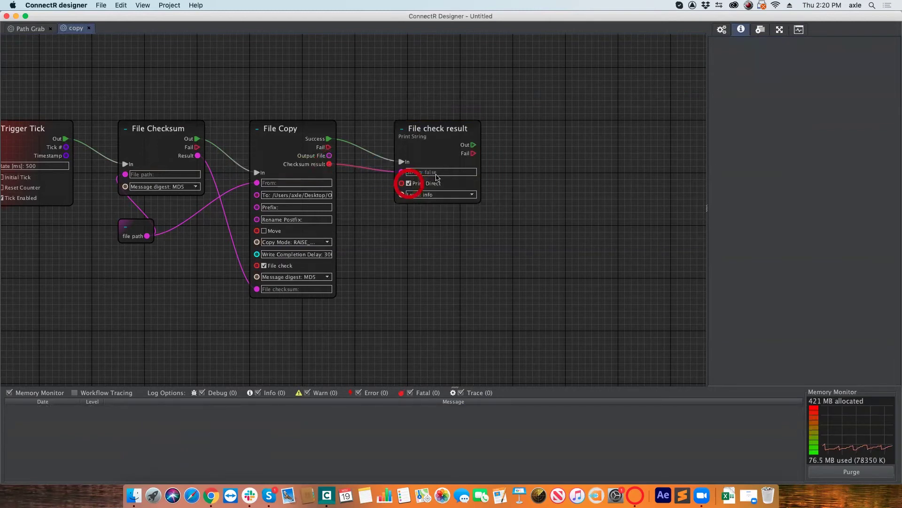
pyautogui.click(324, 165)
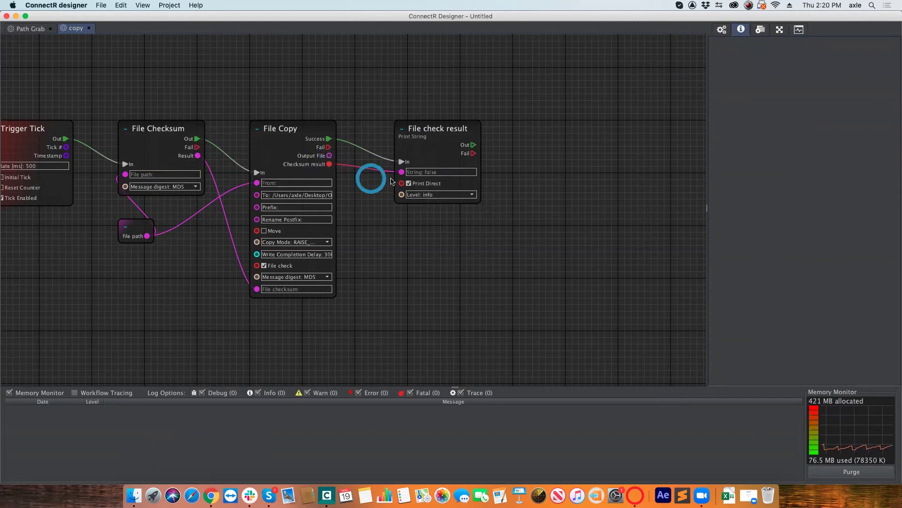
# Return to the Path Grab workflow, enable stepping for the project and run it.
pyautogui.moveTo(166, 280); pyautogui.dragTo(256, 297)
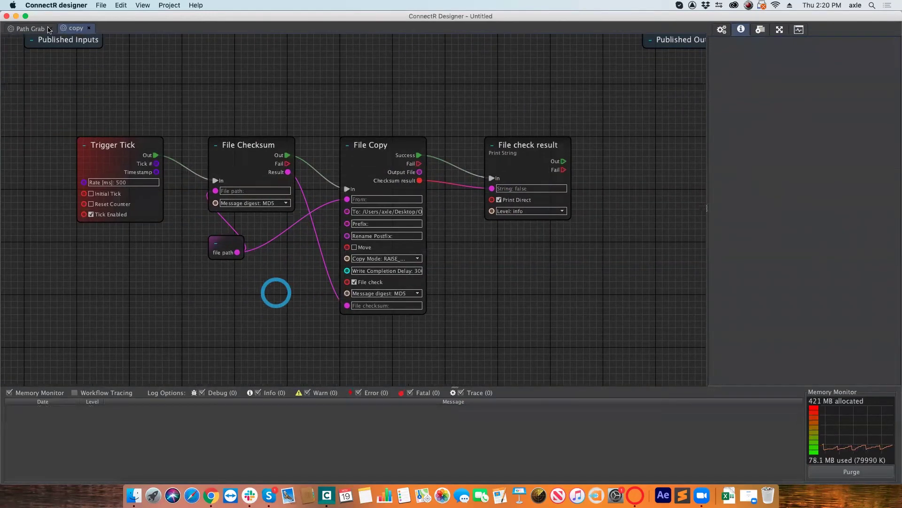
pyautogui.click(34, 29)
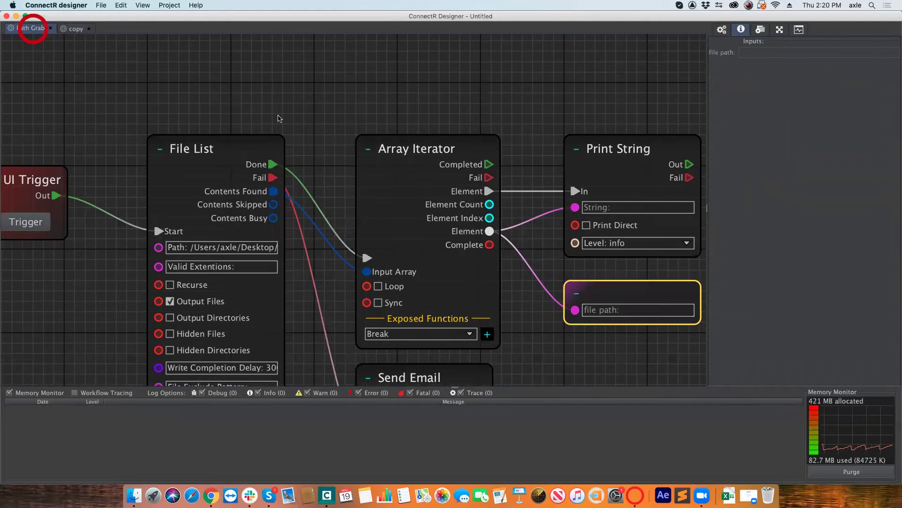
pyautogui.moveTo(64, 31); pyautogui.dragTo(164, 34)
pyautogui.click(171, 6)
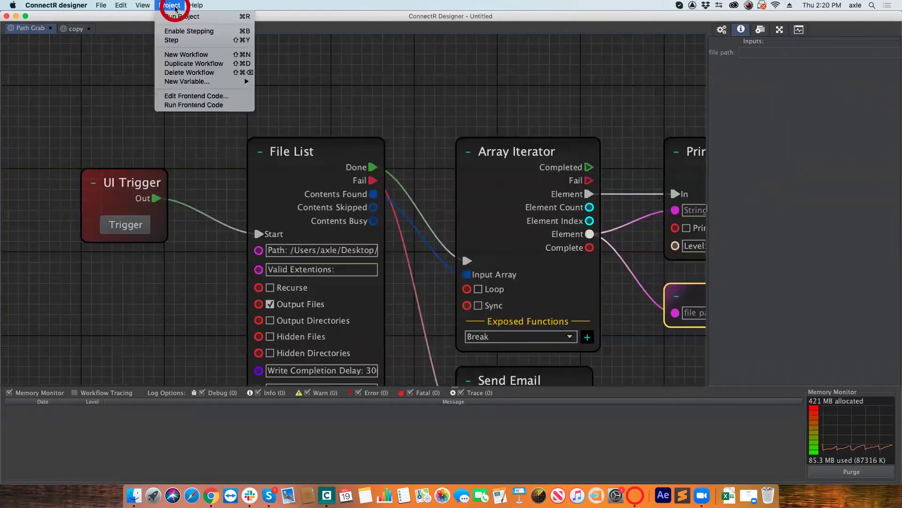
pyautogui.click(178, 33)
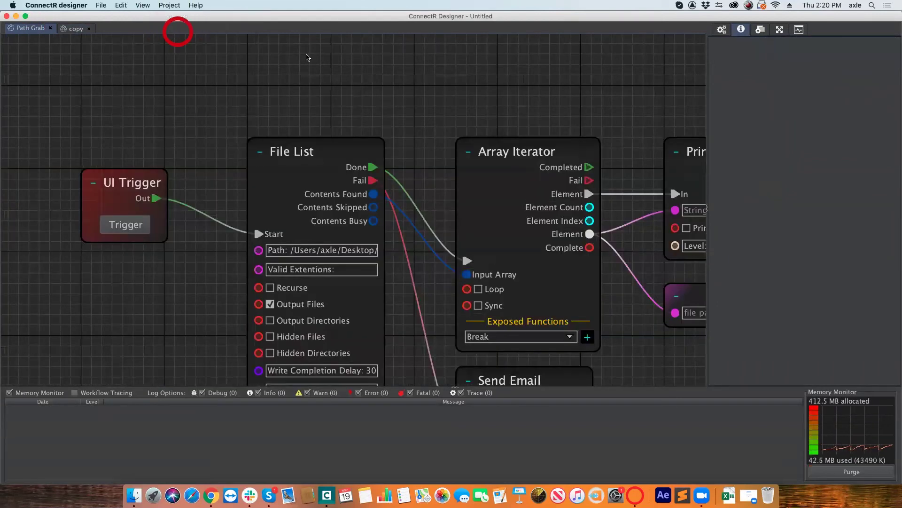
pyautogui.click(168, 5)
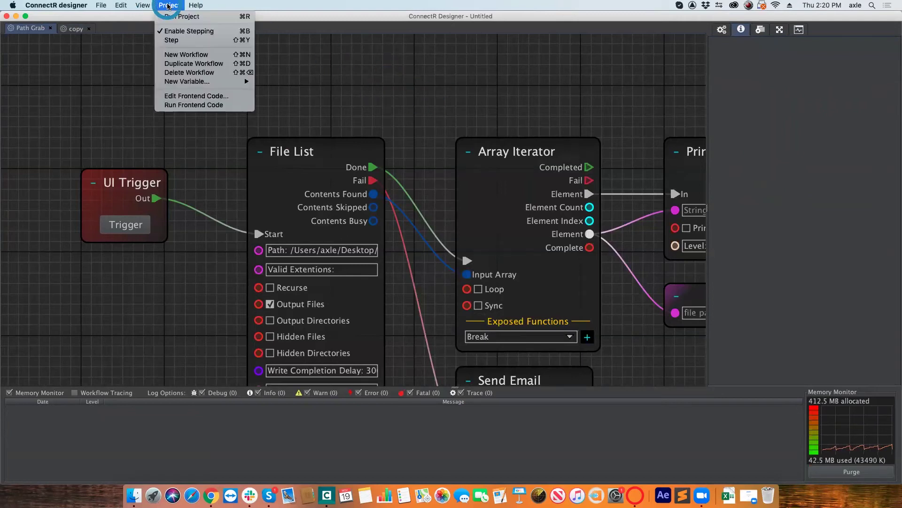
pyautogui.click(174, 17)
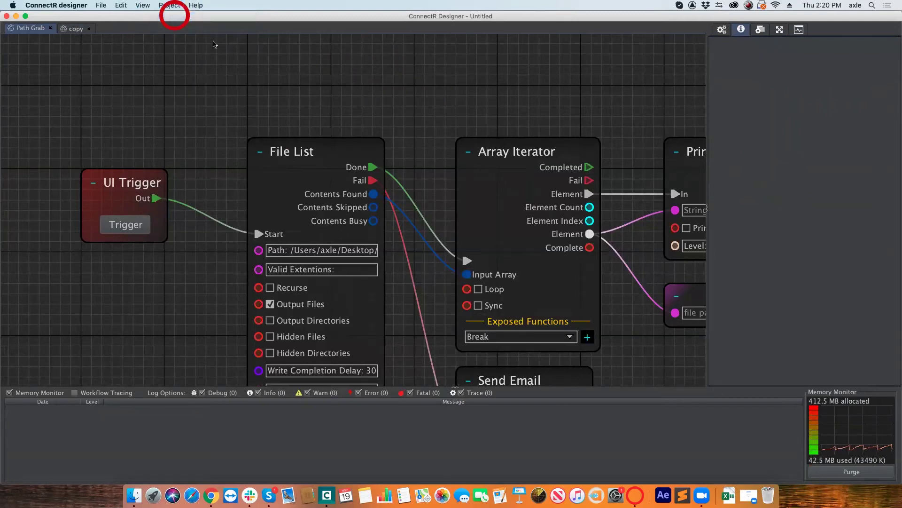
# Step the running project through the copy workflow's File Checksum and File Copy units.
pyautogui.click(153, 6)
pyautogui.click(279, 132)
pyautogui.click(174, 5)
pyautogui.click(177, 36)
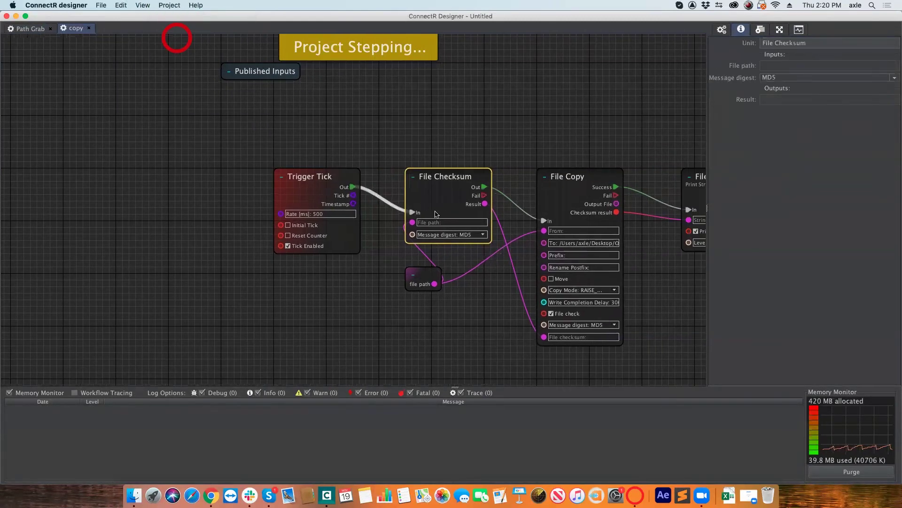
pyautogui.click(174, 5)
pyautogui.click(177, 42)
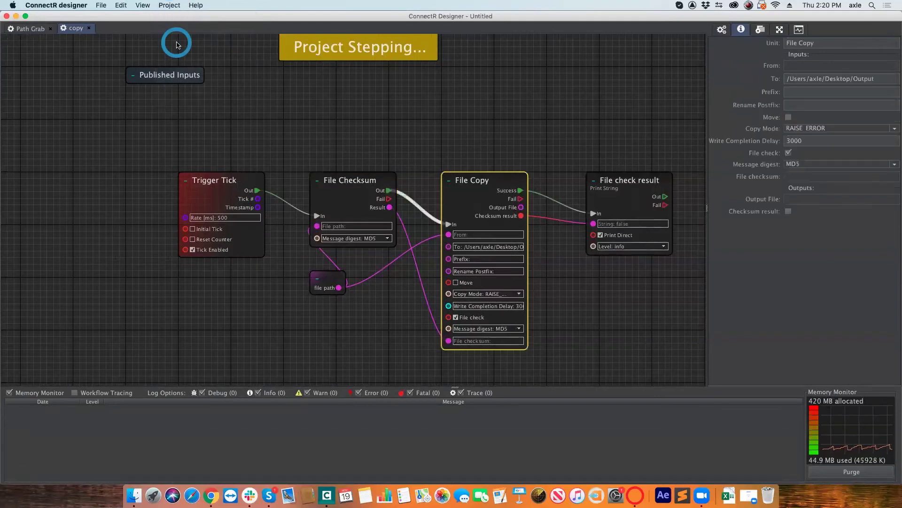
pyautogui.click(169, 5)
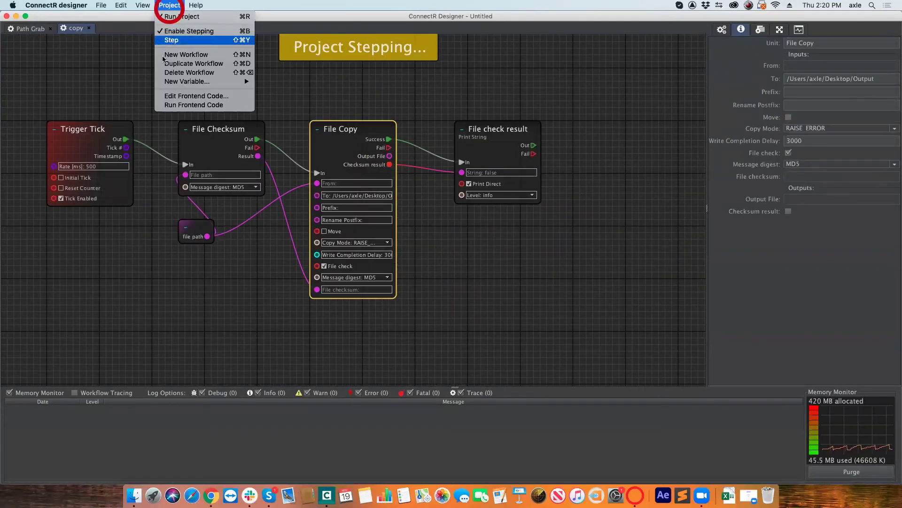
pyautogui.click(173, 40)
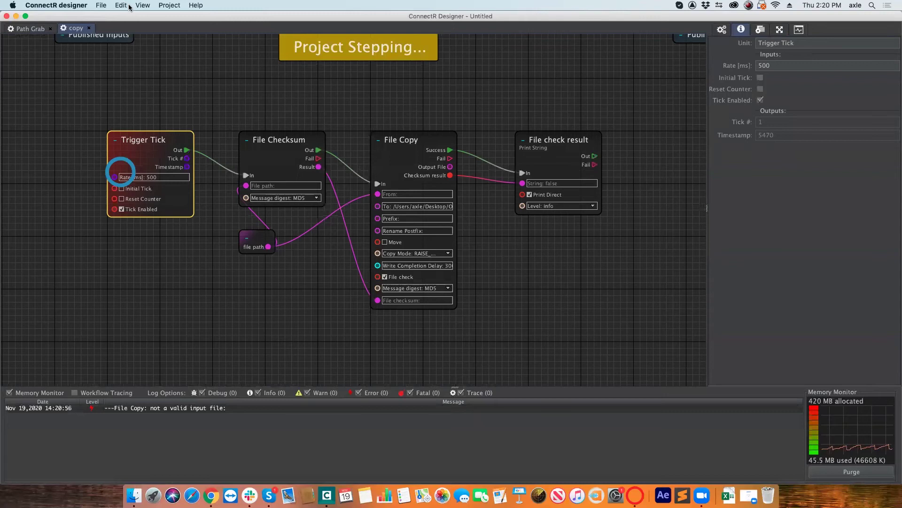
# Return to the Path Grab workflow and fire its UI Trigger in the stepping project.
pyautogui.click(30, 28)
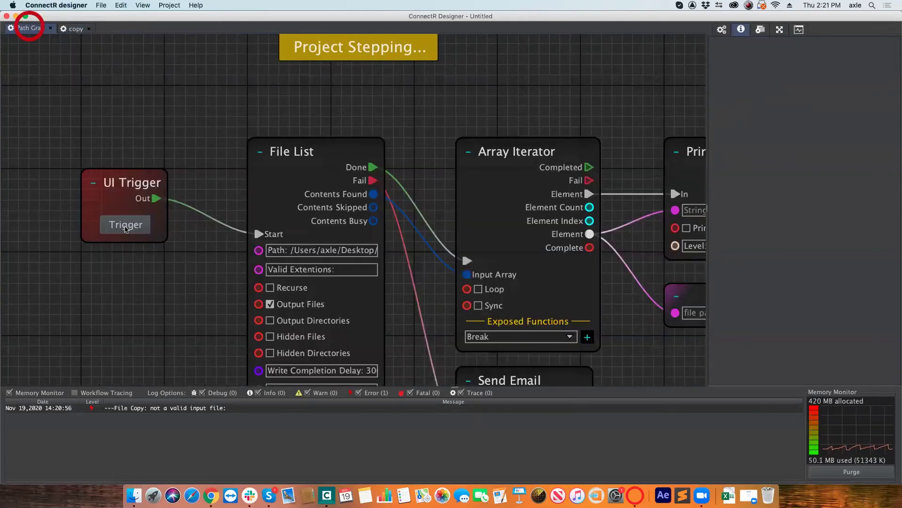
pyautogui.click(125, 229)
pyautogui.click(357, 227)
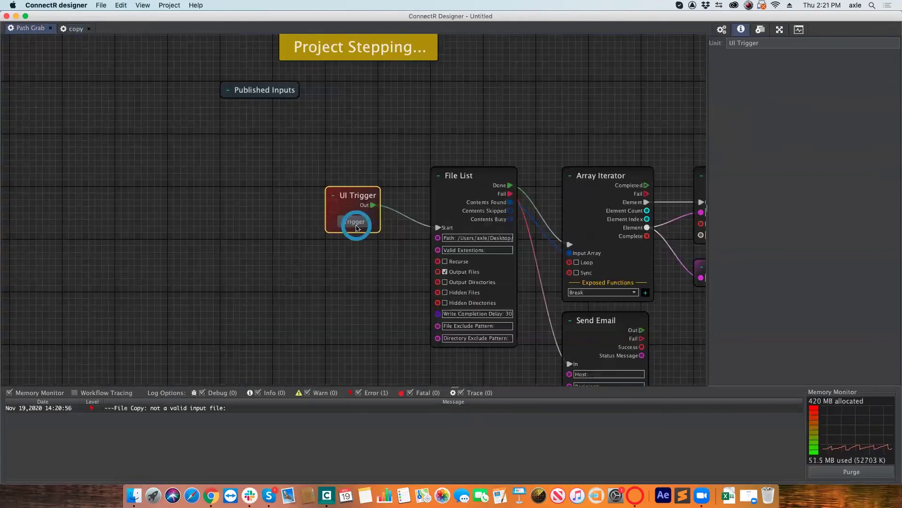
# Step the project from the UI Trigger through File List to the Array Iterator in the Path Grab workflow.
pyautogui.click(167, 4)
pyautogui.click(258, 129)
pyautogui.click(335, 159)
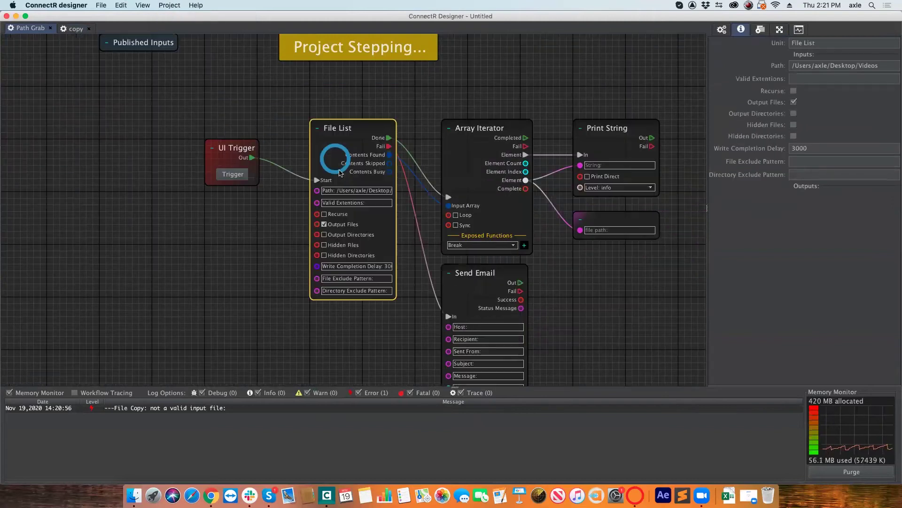
pyautogui.click(158, 5)
pyautogui.click(183, 31)
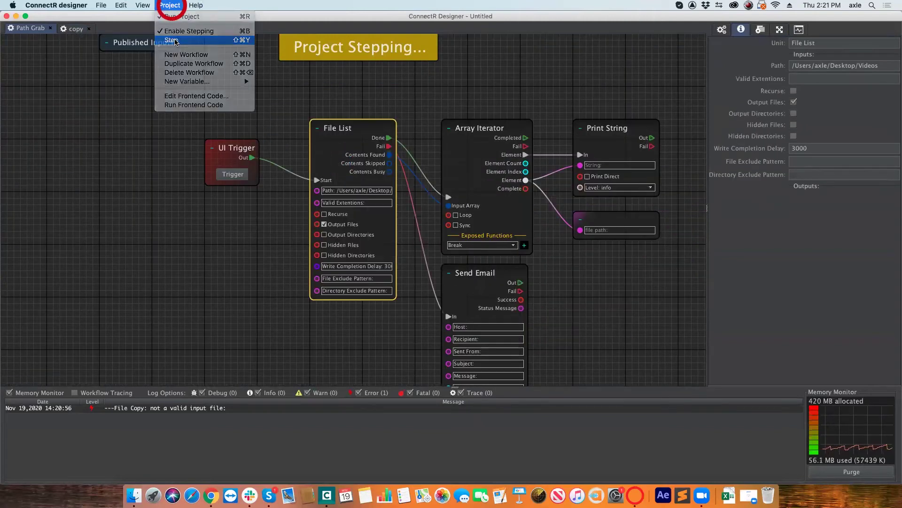
pyautogui.click(305, 89)
pyautogui.moveTo(383, 189); pyautogui.dragTo(399, 192)
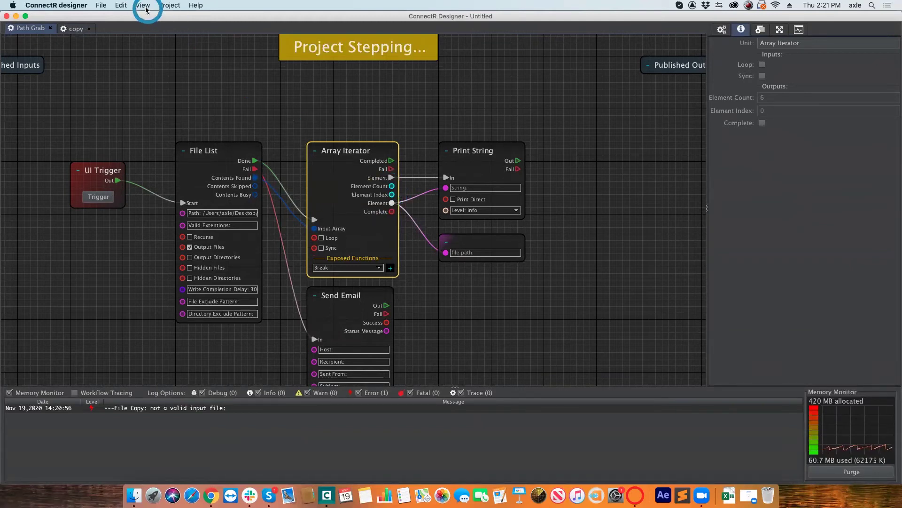
pyautogui.rightClick(643, 491)
pyautogui.click(640, 433)
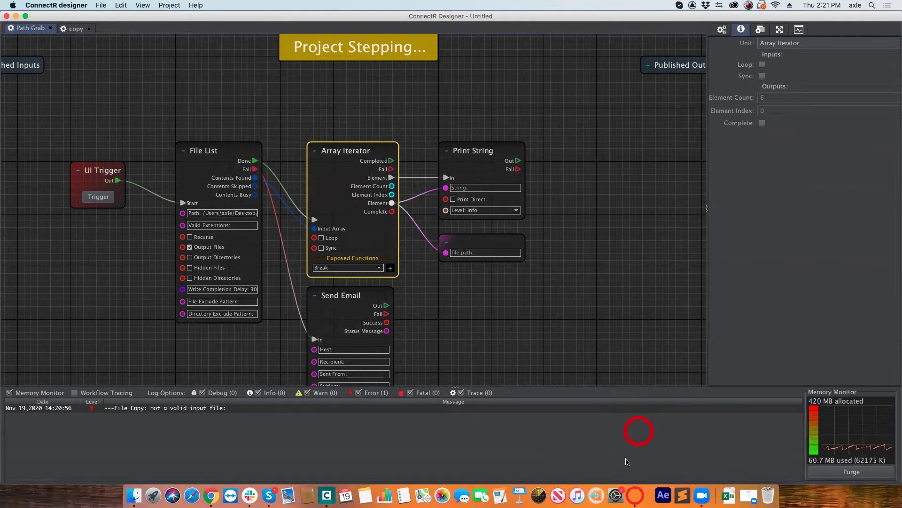
pyautogui.rightClick(633, 490)
pyautogui.click(643, 425)
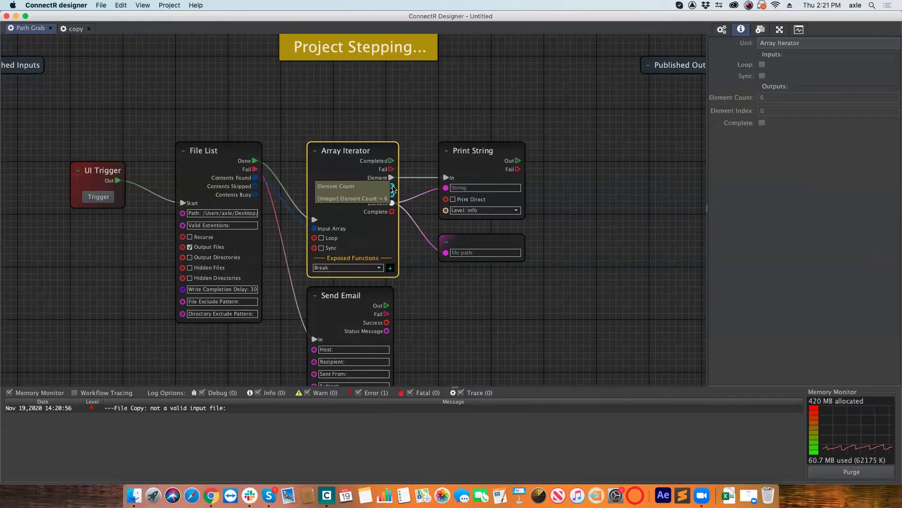
# Step the Array Iterator's first element into Print String and print its file path to the log.
pyautogui.click(164, 6)
pyautogui.click(170, 39)
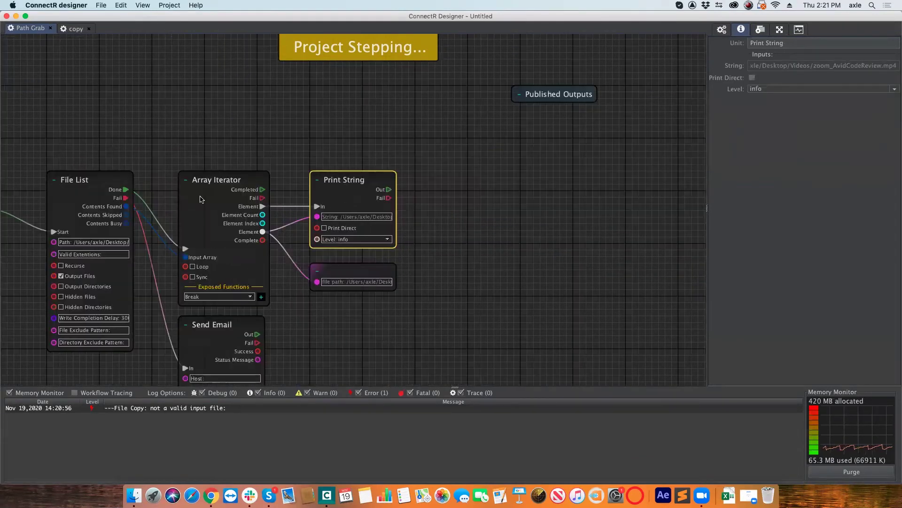
pyautogui.click(163, 6)
pyautogui.click(170, 31)
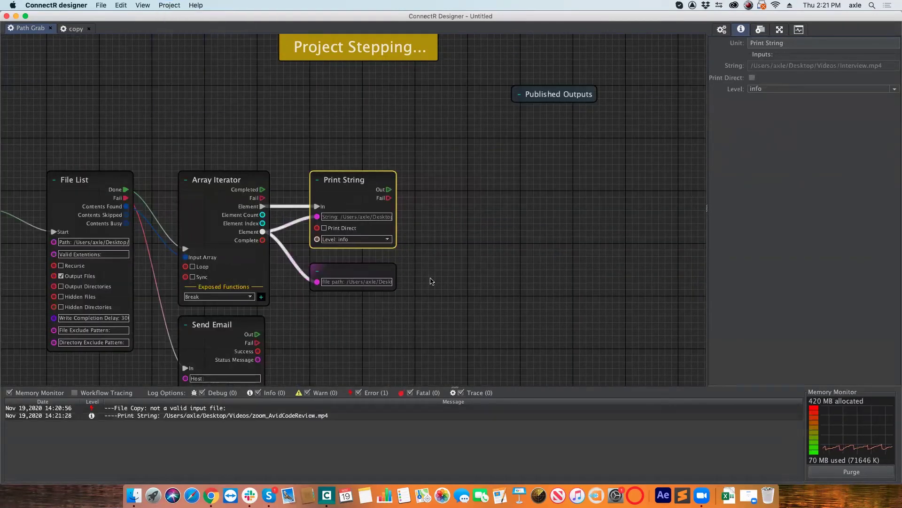
pyautogui.click(126, 416)
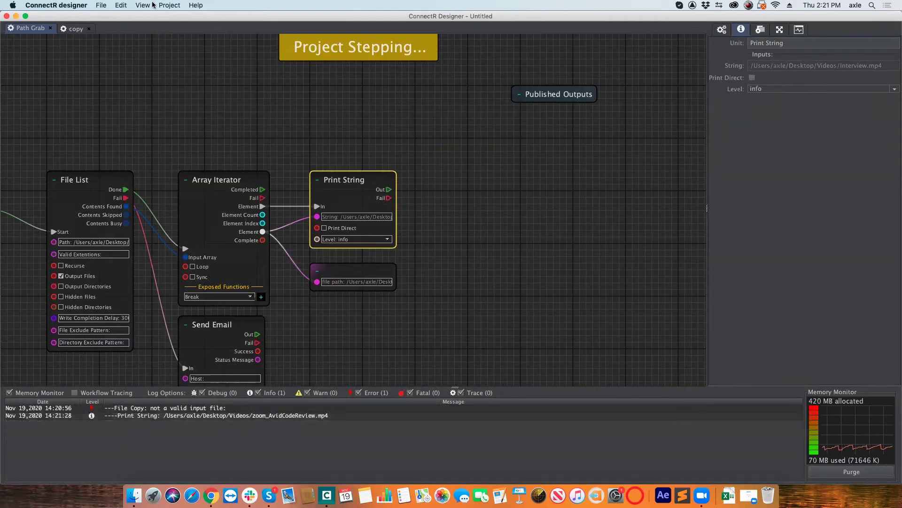
# Open the copy workflow and step the project from Trigger Tick through File Checksum and File Copy.
pyautogui.click(73, 29)
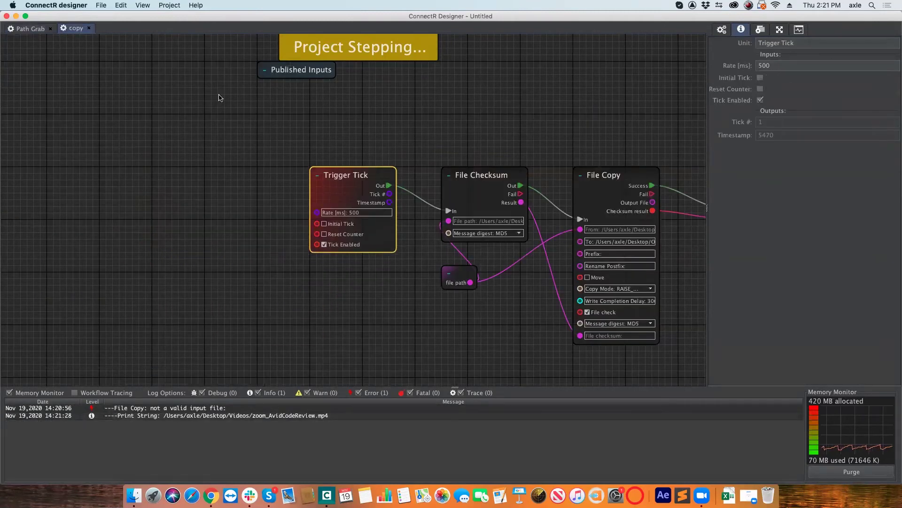
pyautogui.click(166, 6)
pyautogui.click(176, 40)
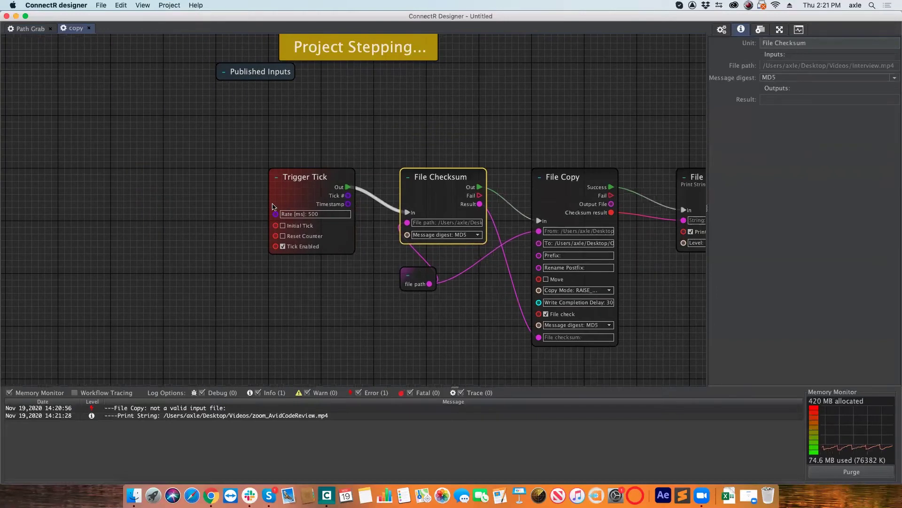
pyautogui.click(169, 5)
pyautogui.click(175, 41)
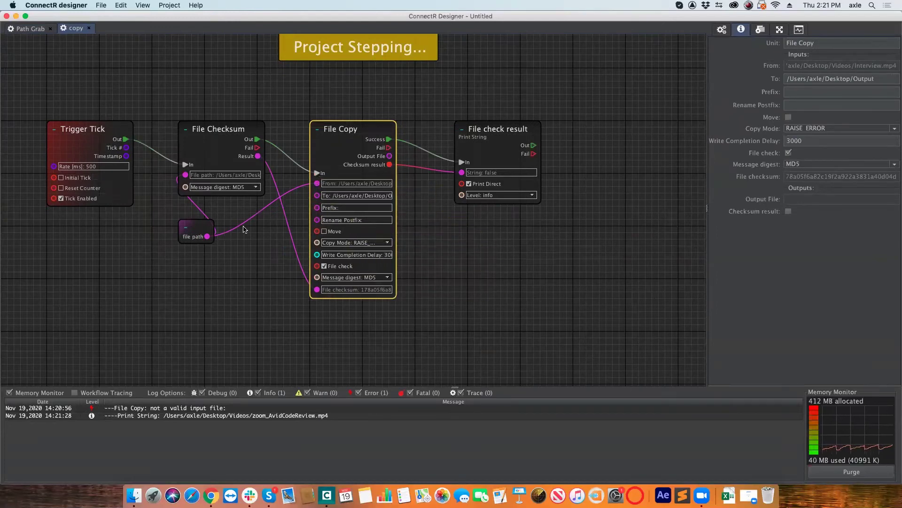
pyautogui.moveTo(209, 237)
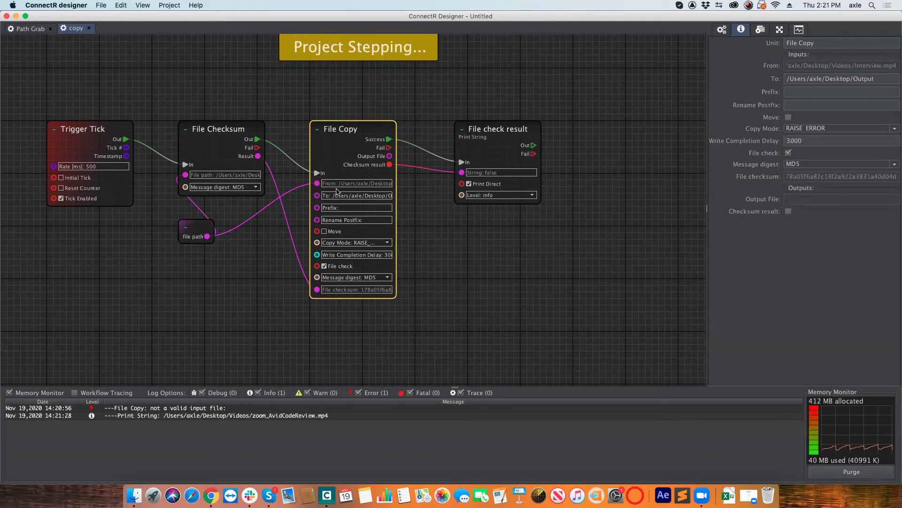
pyautogui.moveTo(316, 198)
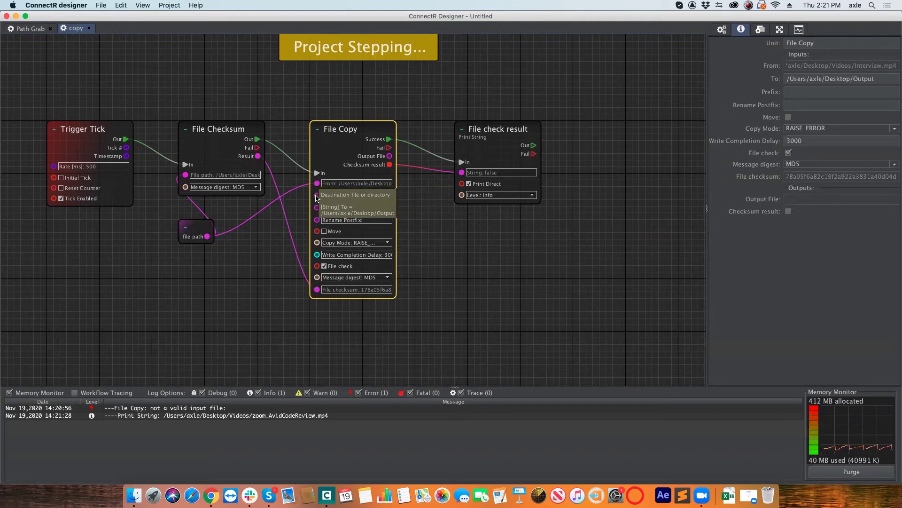
pyautogui.click(169, 6)
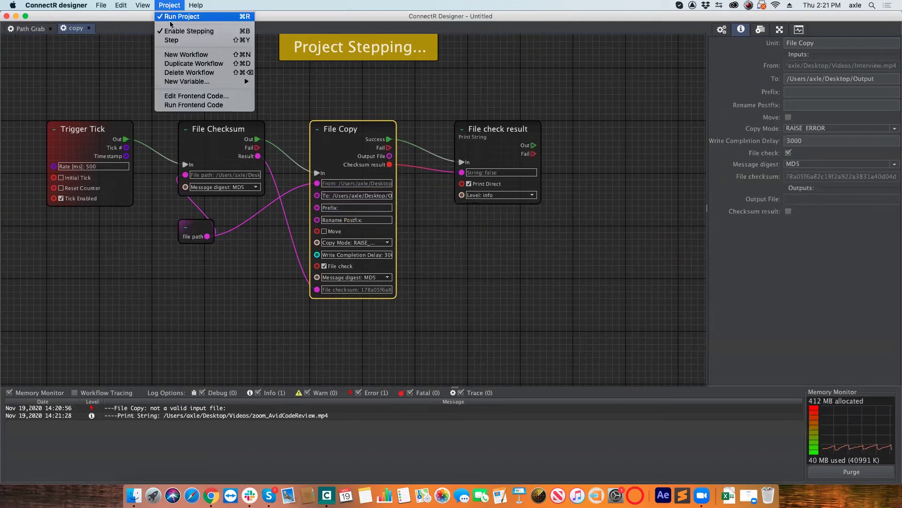
pyautogui.click(177, 38)
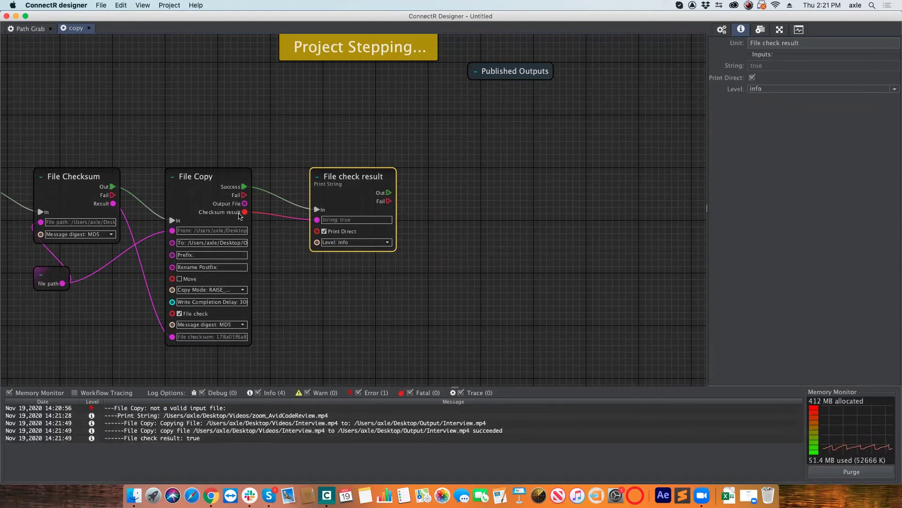
# Step through File check result and one more full tick of the copy workflow, and review the copy messages in the log.
pyautogui.click(170, 5)
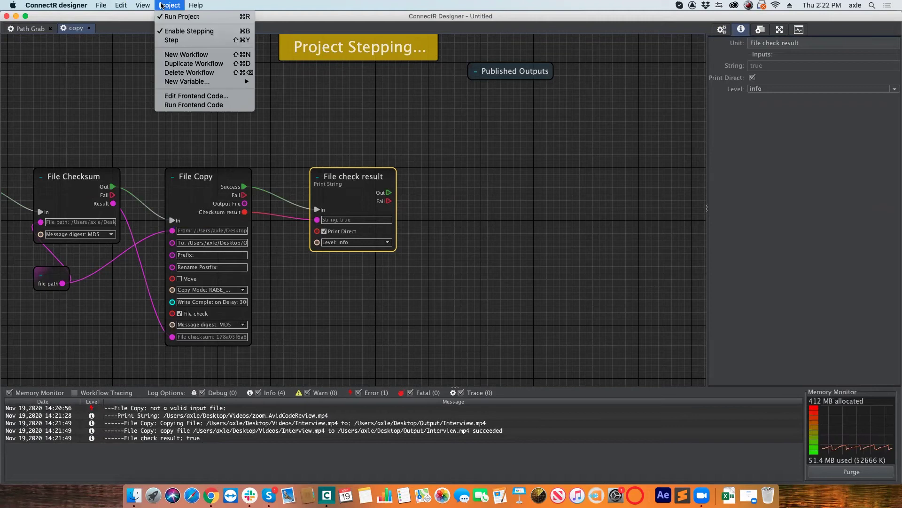
pyautogui.click(171, 39)
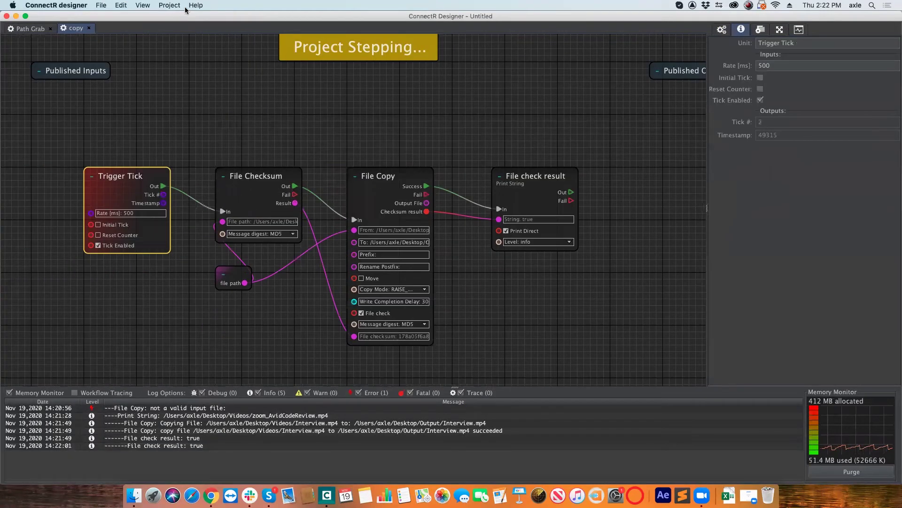
pyautogui.click(170, 5)
pyautogui.click(173, 40)
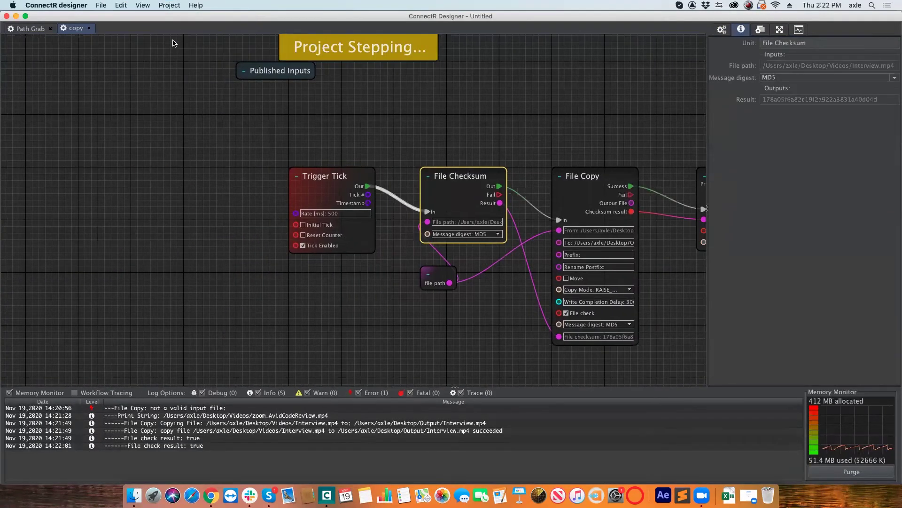
pyautogui.click(171, 5)
pyautogui.click(177, 41)
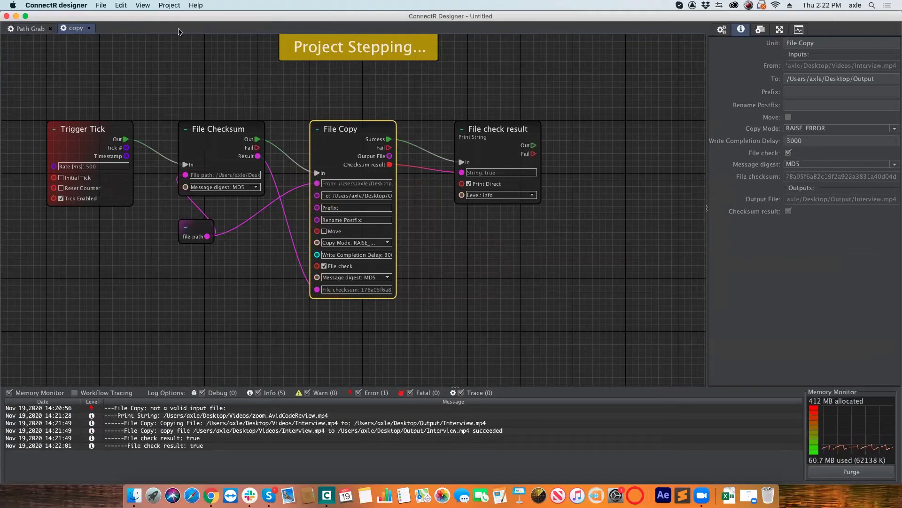
pyautogui.click(170, 6)
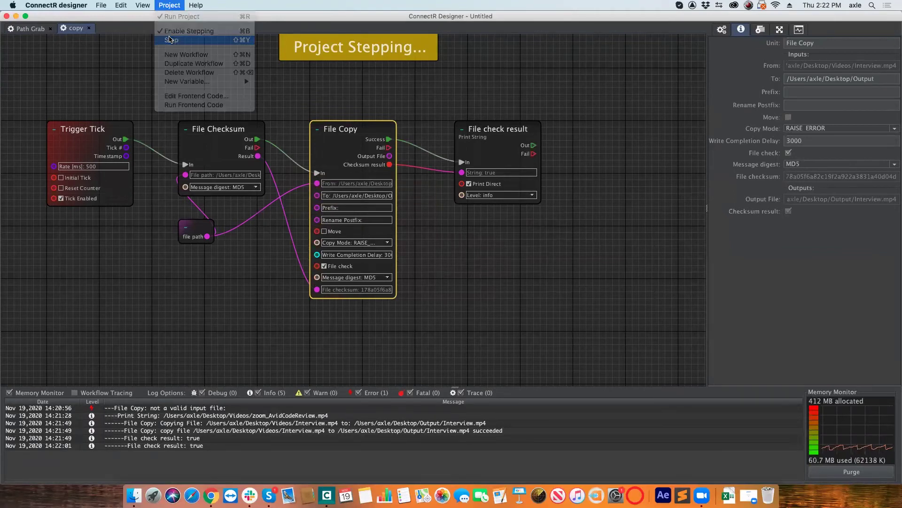
pyautogui.click(171, 40)
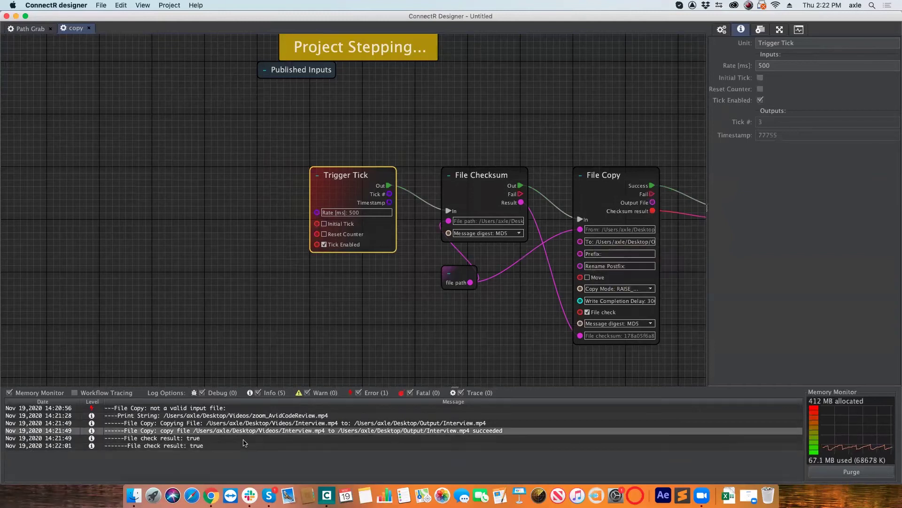
pyautogui.click(414, 426)
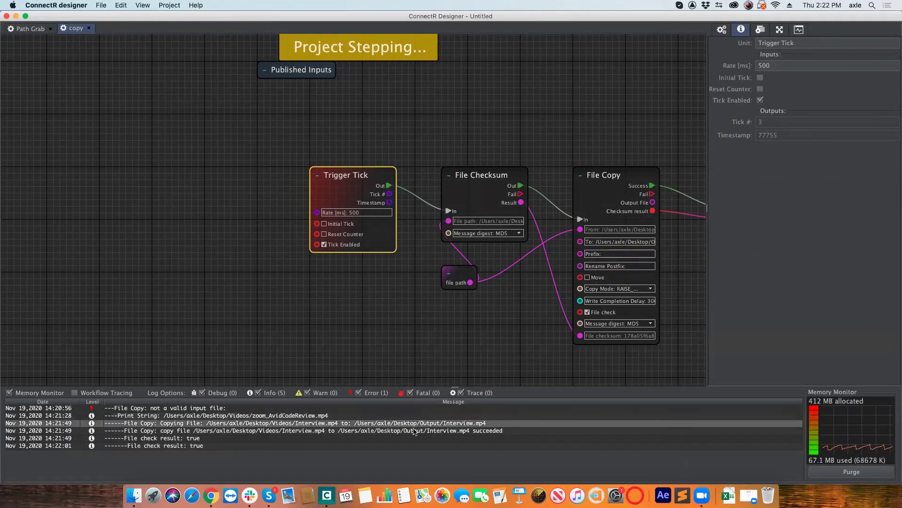
# Return to the Path Grab workflow and step Print String through the next two file paths, checking the file path variable's contents.
pyautogui.click(46, 28)
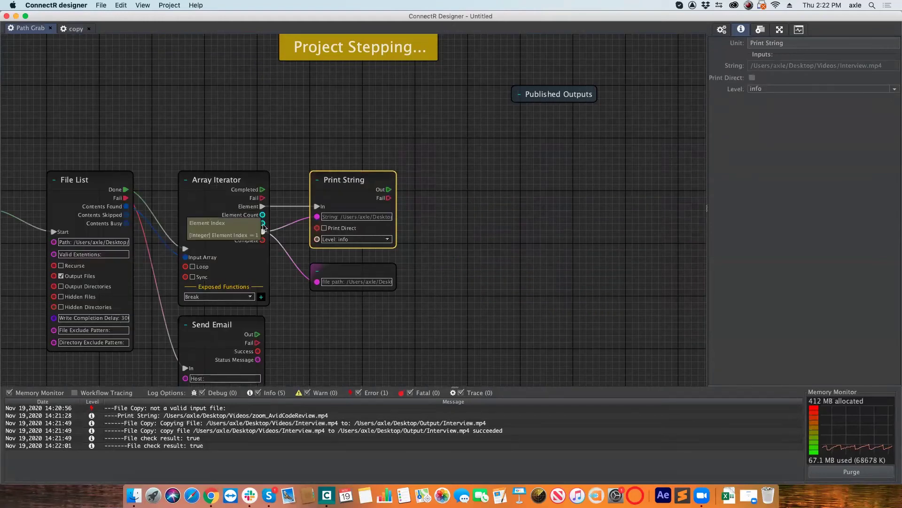
pyautogui.click(169, 4)
pyautogui.click(176, 40)
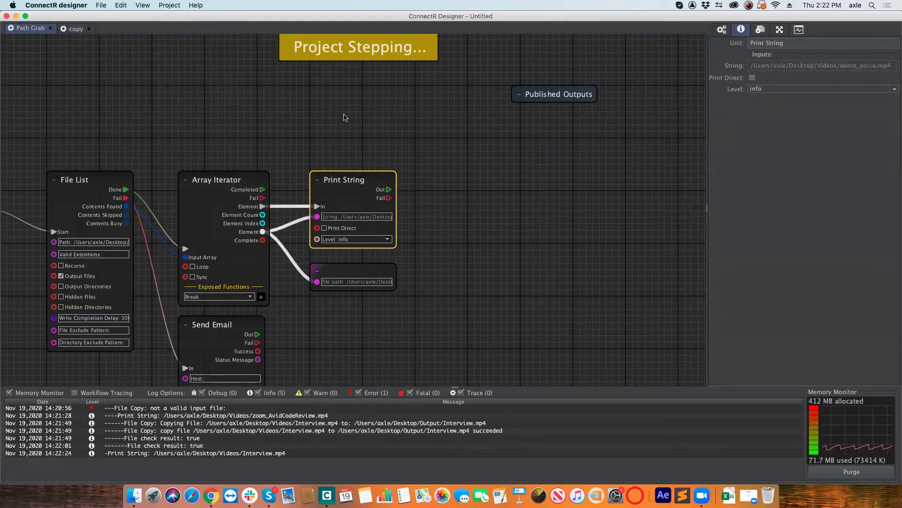
pyautogui.moveTo(317, 285)
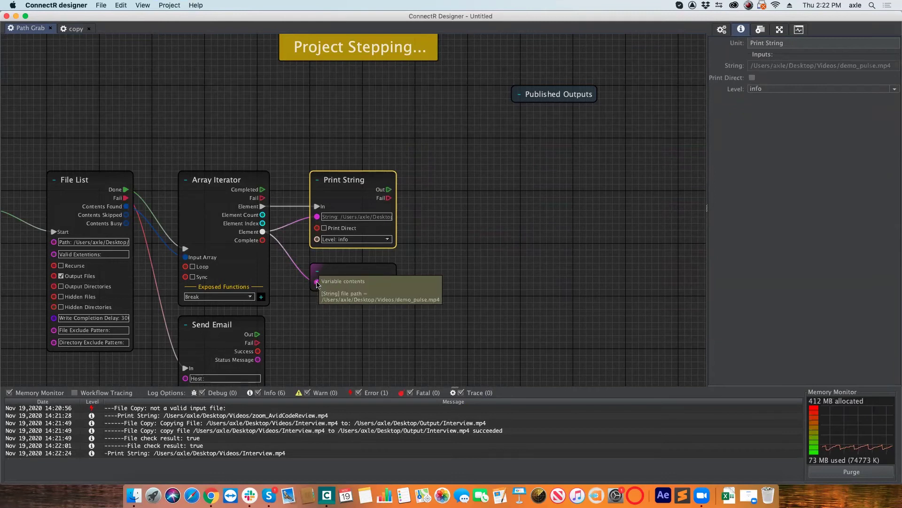
pyautogui.click(170, 6)
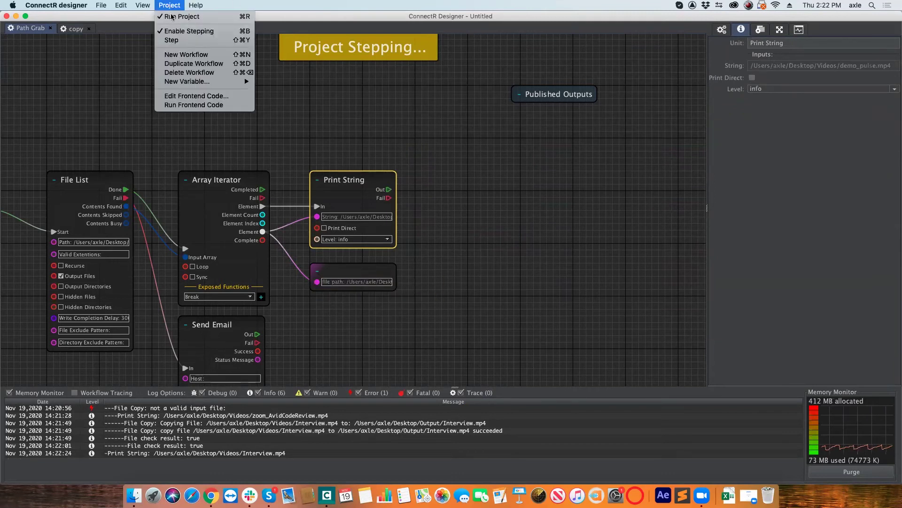
pyautogui.click(178, 41)
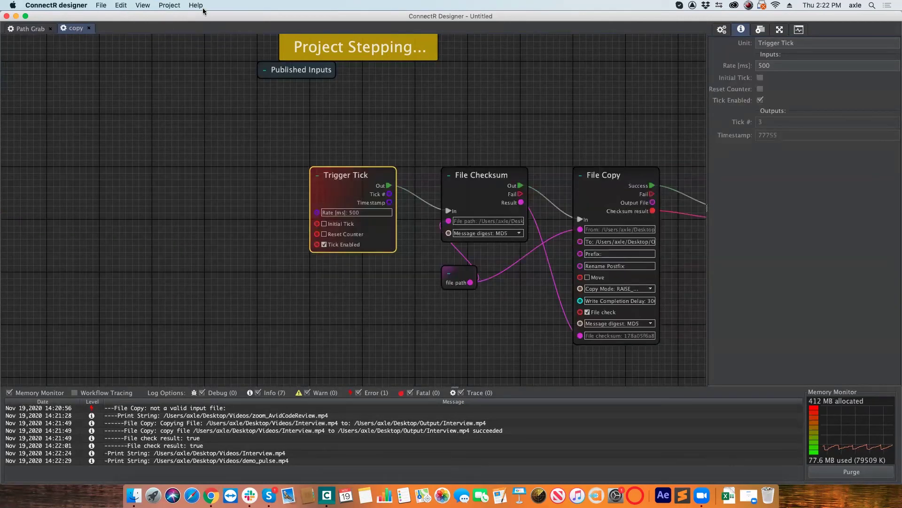
# Step the copy workflow from Trigger Tick to File Checksum and turn off stepping so the project runs continuously.
pyautogui.click(170, 5)
pyautogui.click(173, 40)
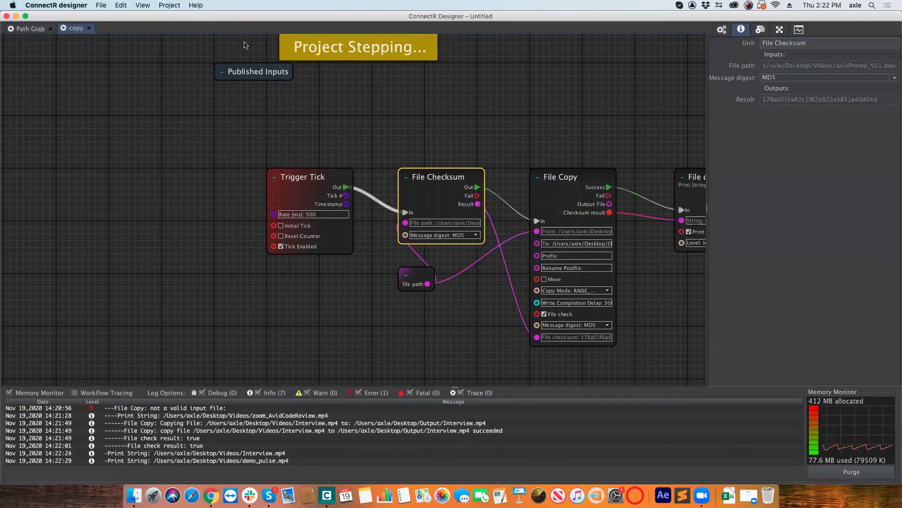
pyautogui.click(170, 5)
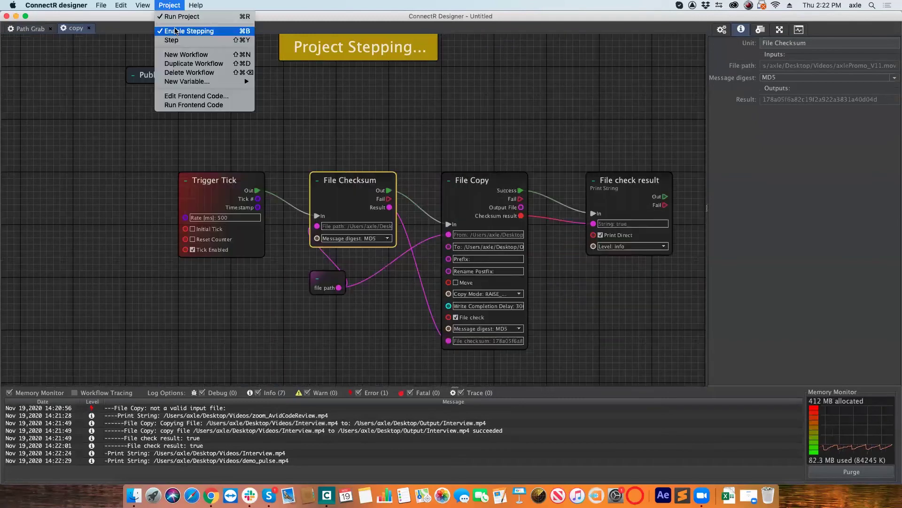
pyautogui.press('Return')
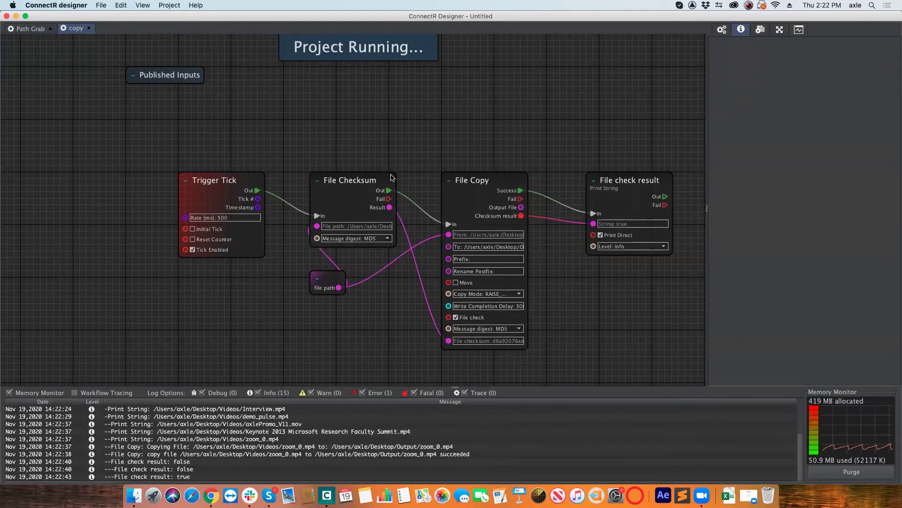
# Examine the Path Grab and copy workflows while the project runs, comparing the iterator's outputs with the copy chain's activity.
pyautogui.press('super+shift+bracketleft')
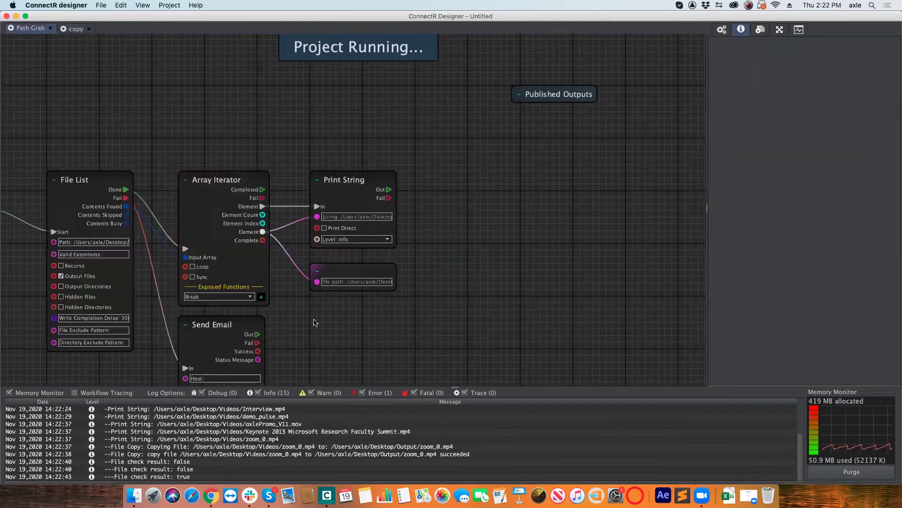
pyautogui.hscroll(-2, 454, 301)
pyautogui.hscroll(-10, 435, 225)
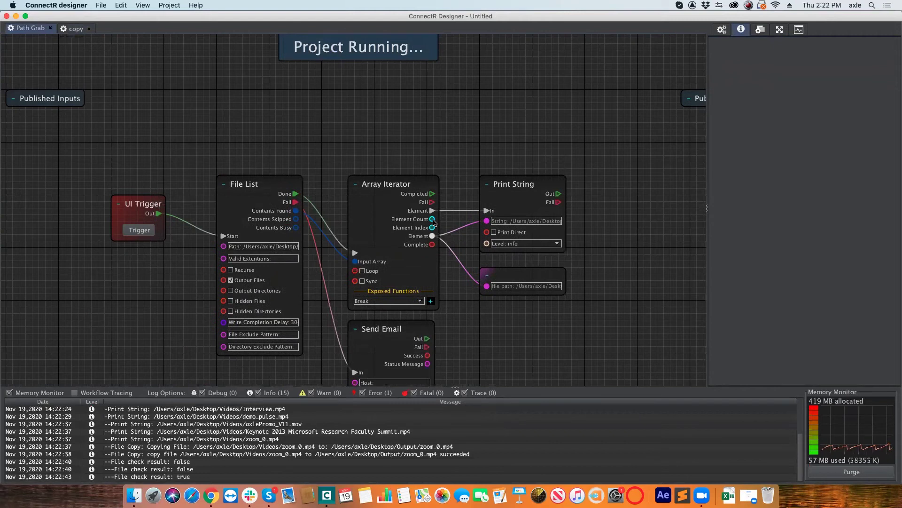
pyautogui.click(76, 29)
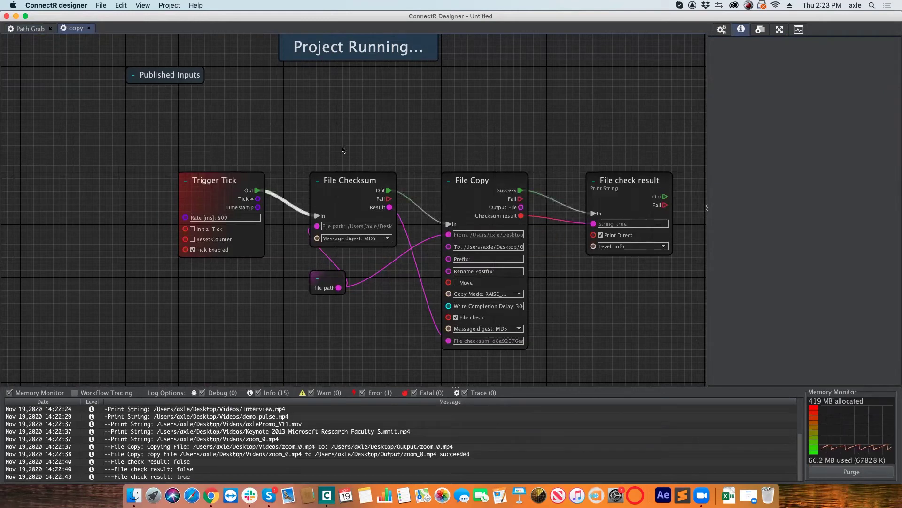
pyautogui.moveTo(305, 139); pyautogui.dragTo(285, 129)
pyautogui.hscroll(5, 31, 51)
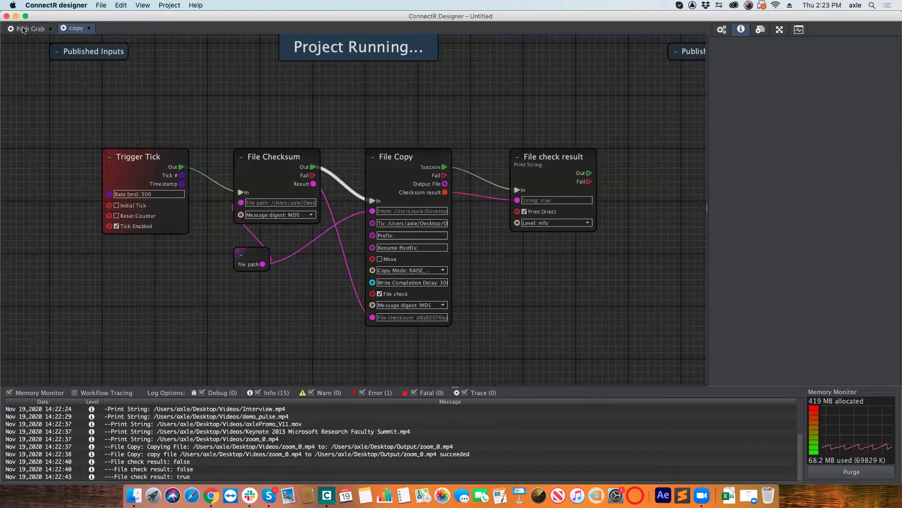
pyautogui.hotkey('ctrl', 'Tab')
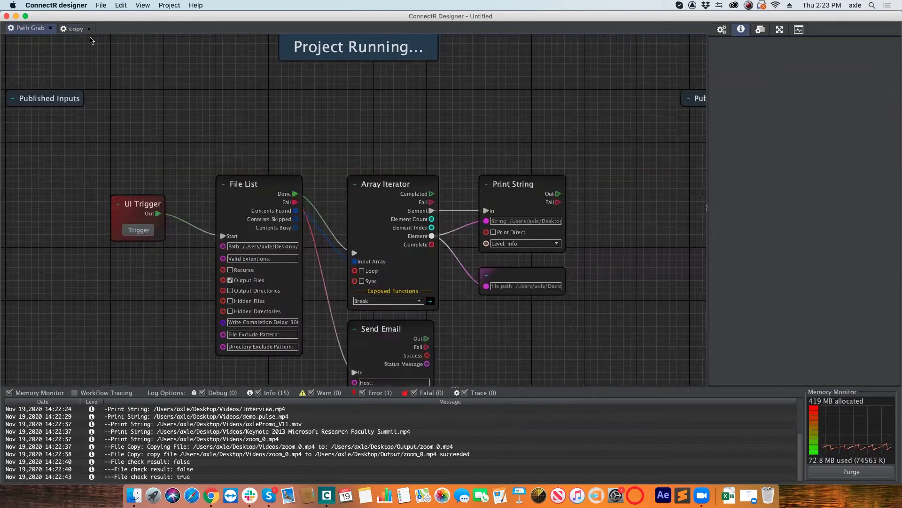
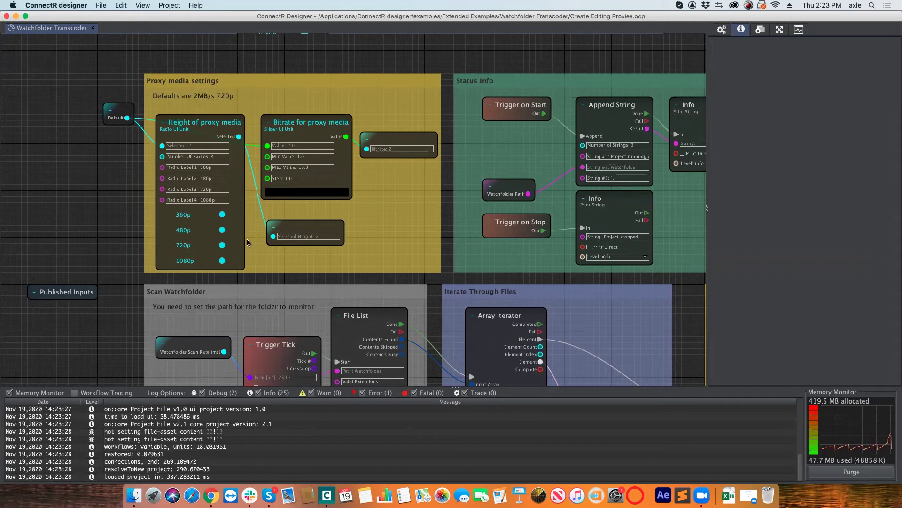
# Examine the proxy height and bitrate settings, and inspect the Watchfolder path and Output path units under Scan Watchfolder.
pyautogui.click(269, 192)
pyautogui.moveTo(269, 192)
pyautogui.mouseDown()
pyautogui.moveTo(314, 193)
pyautogui.moveTo(273, 196)
pyautogui.mouseUp()
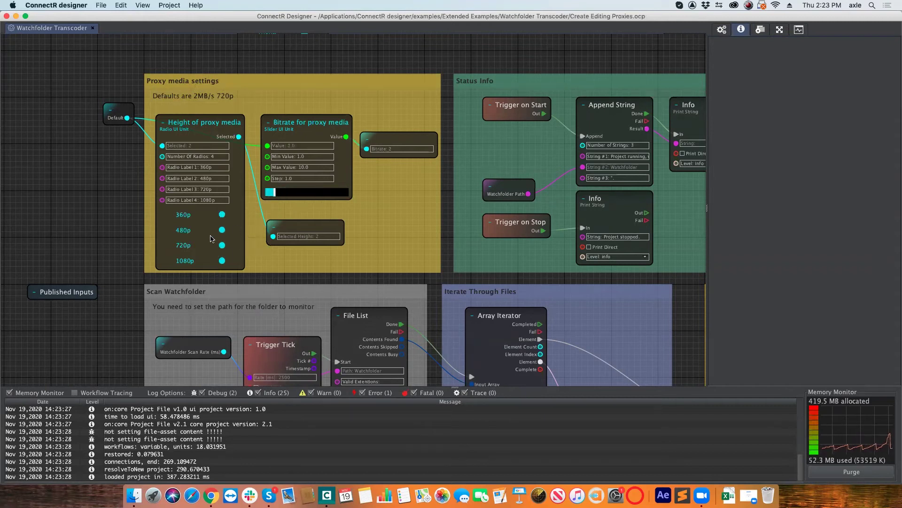
pyautogui.scroll(-3, 96, 264)
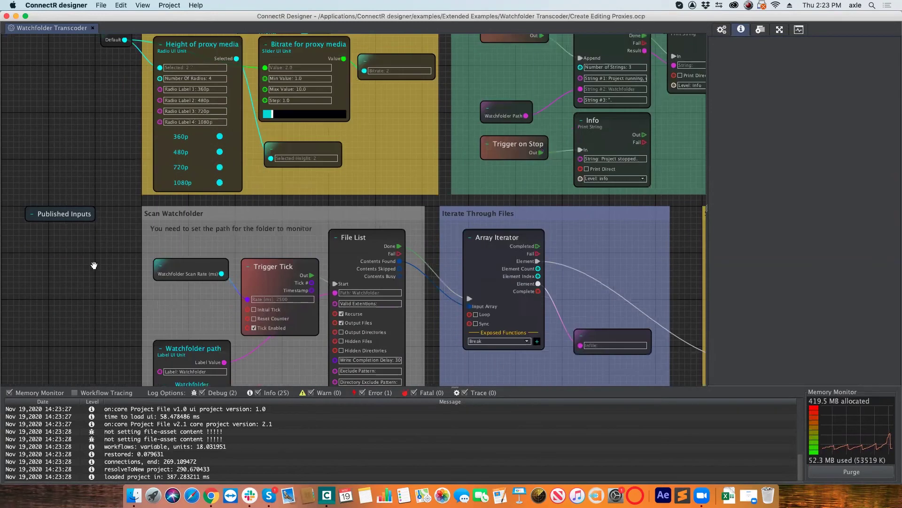
pyautogui.scroll(-4, 93, 227)
pyautogui.click(178, 244)
pyautogui.click(185, 300)
pyautogui.click(188, 235)
pyautogui.click(193, 303)
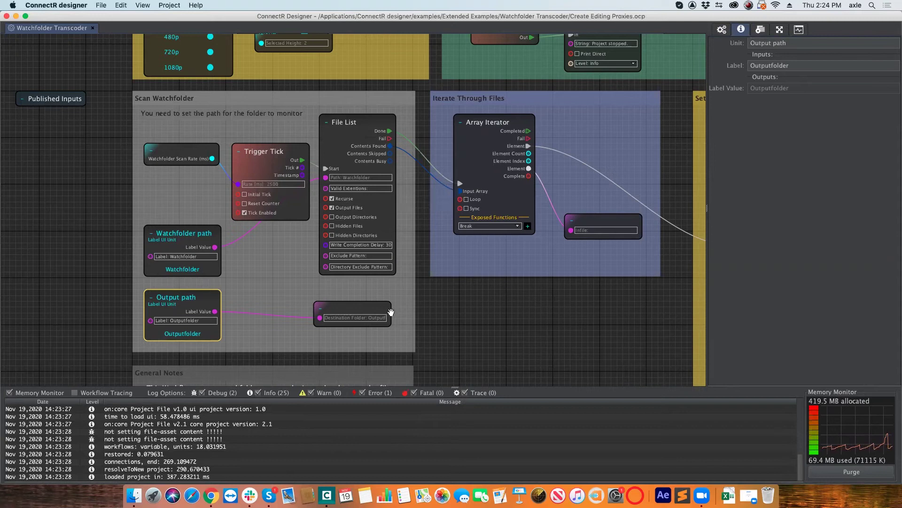
# Examine the Setting the height group, following the Depending on height cases through the height strings to Trigger Join.
pyautogui.hscroll(6, 390, 310)
pyautogui.hscroll(5, 329, 214)
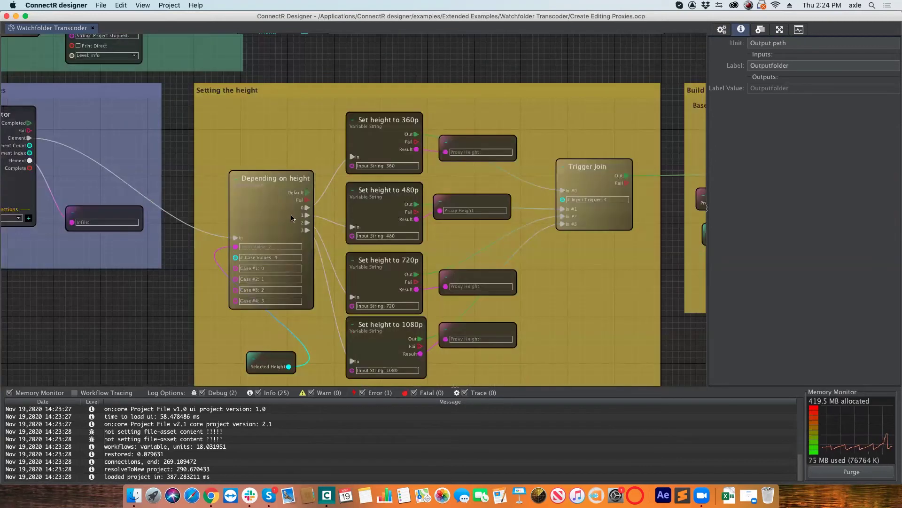
pyautogui.scroll(2, 290, 221)
pyautogui.scroll(2, 315, 194)
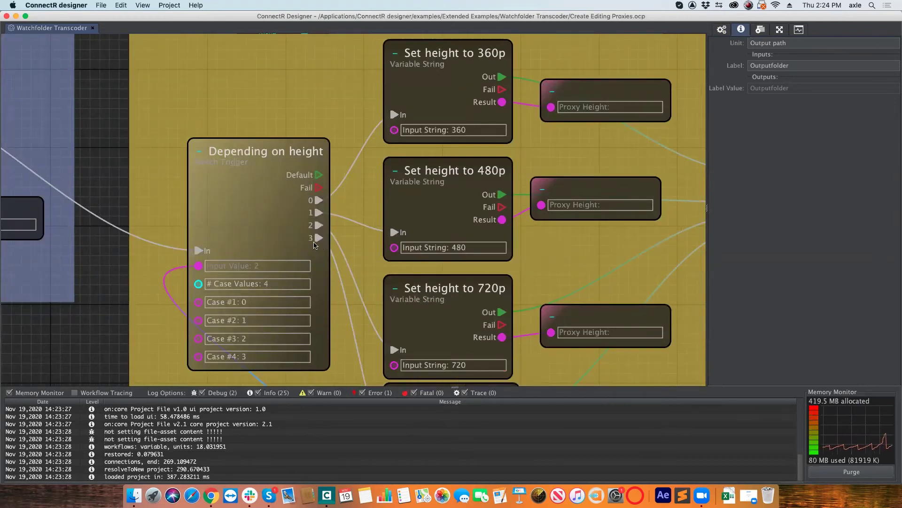
pyautogui.scroll(-1, 339, 255)
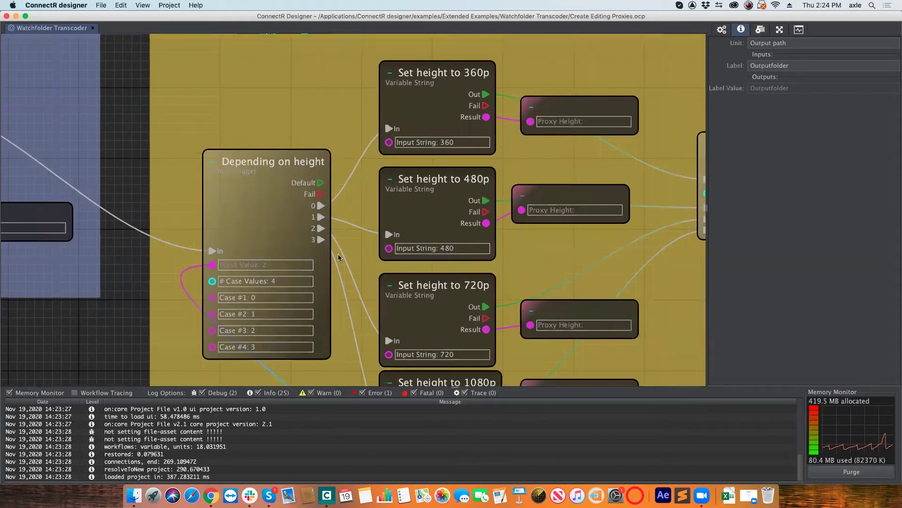
pyautogui.scroll(-3, 337, 254)
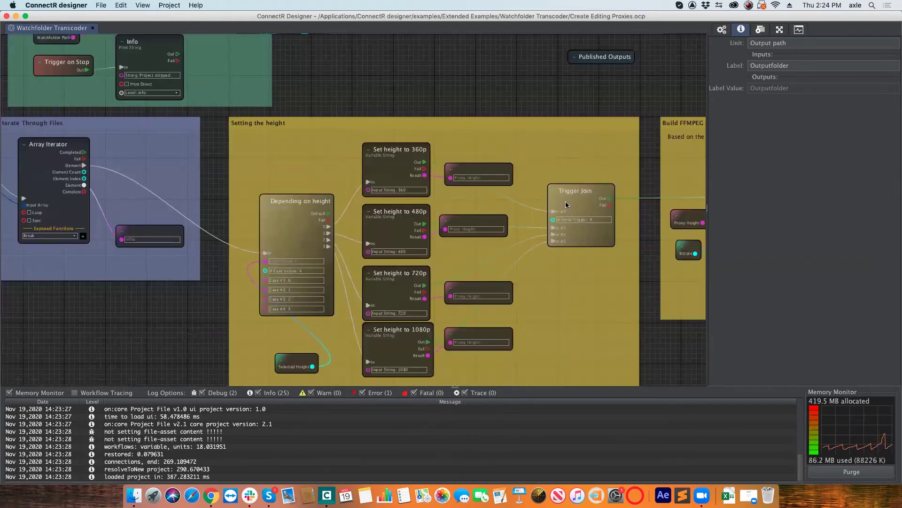
pyautogui.hscroll(5, 569, 362)
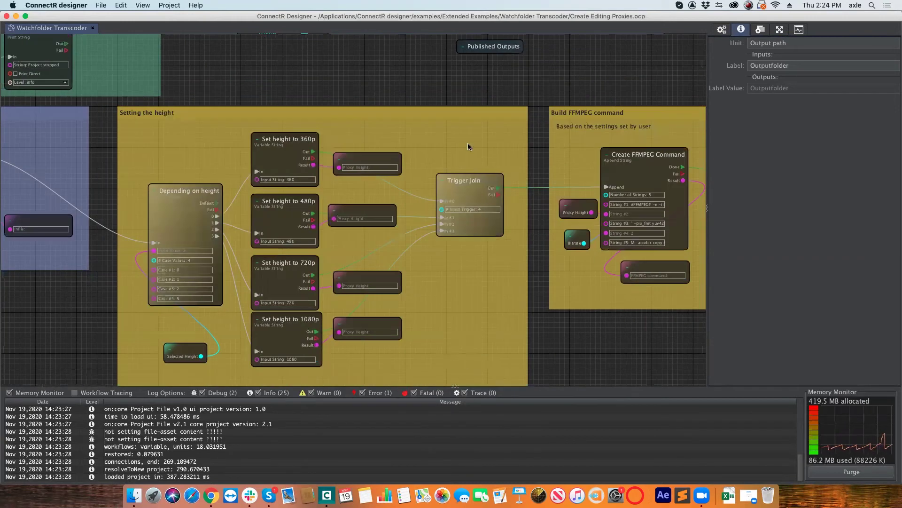
# Examine the Build FFMPEG command group and the Recreate folder structure group, from Create FFMPEG Command through Path Splitter to Directory Create.
pyautogui.hscroll(6, 488, 169)
pyautogui.scroll(2, 520, 177)
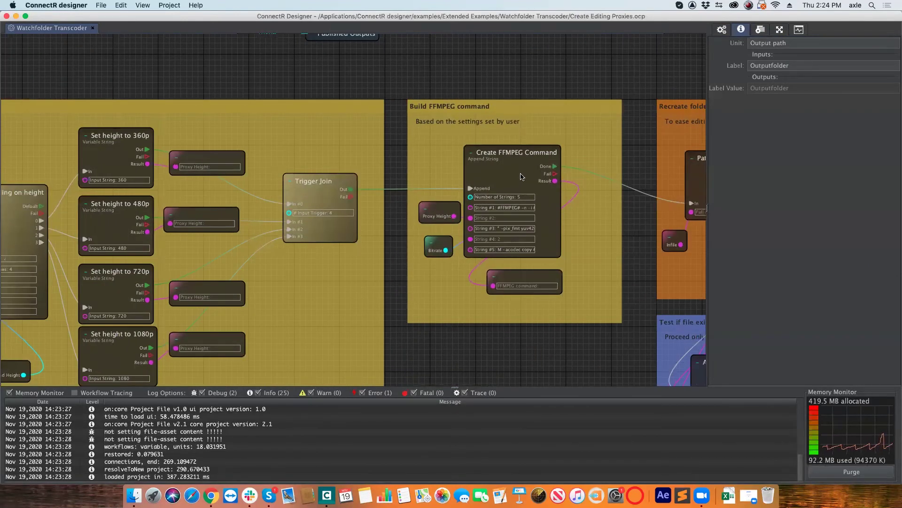
pyautogui.scroll(-8, 540, 254)
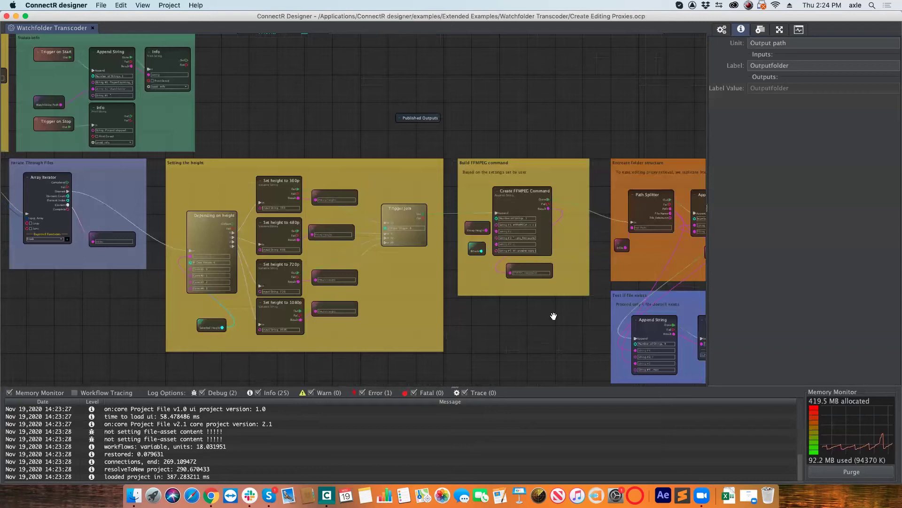
pyautogui.scroll(-8, 437, 301)
pyautogui.scroll(8, 456, 264)
pyautogui.scroll(5, 456, 263)
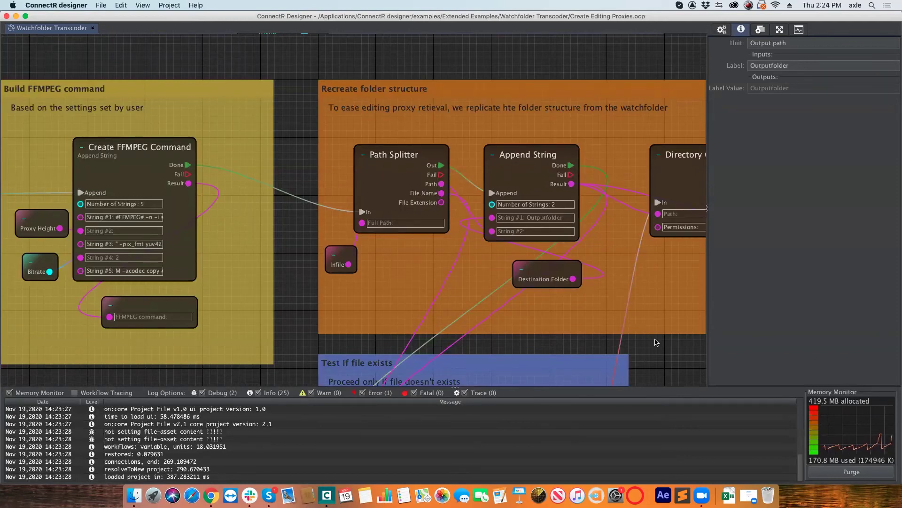
pyautogui.scroll(-5, 656, 343)
pyautogui.hscroll(5, 657, 342)
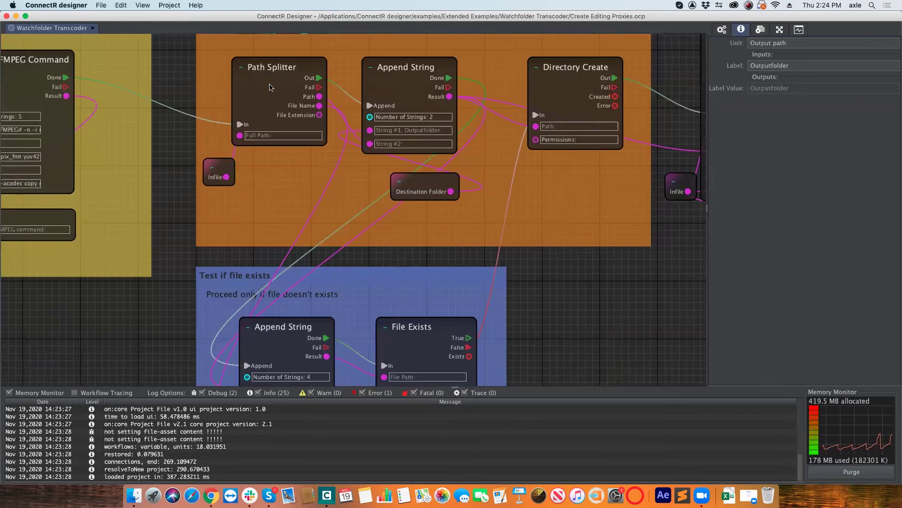
pyautogui.scroll(-3, 271, 86)
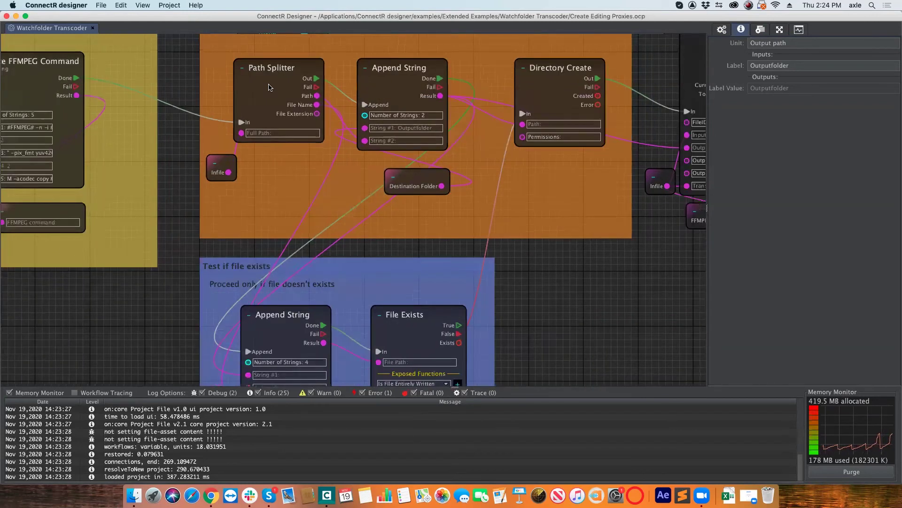
# Read the General Notes describing what the Watchfolder Transcoder workflow does and how to run it.
pyautogui.scroll(-2, 421, 312)
pyautogui.hscroll(-3, 238, 339)
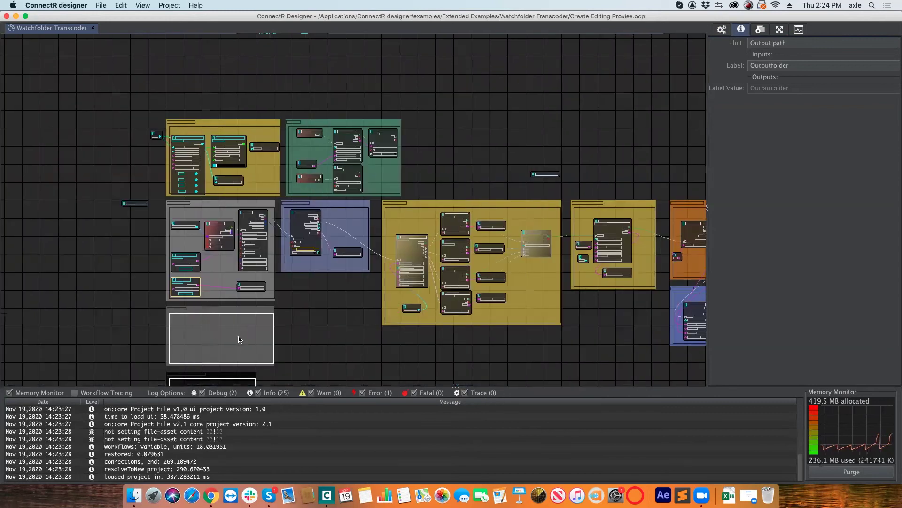
pyautogui.scroll(5, 238, 338)
pyautogui.scroll(-4, 456, 280)
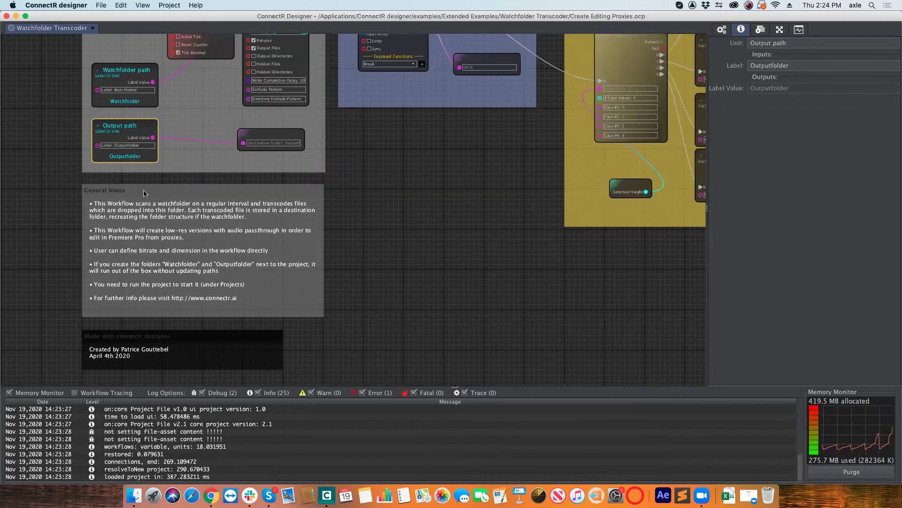
pyautogui.scroll(1, 175, 209)
pyautogui.scroll(1, 174, 209)
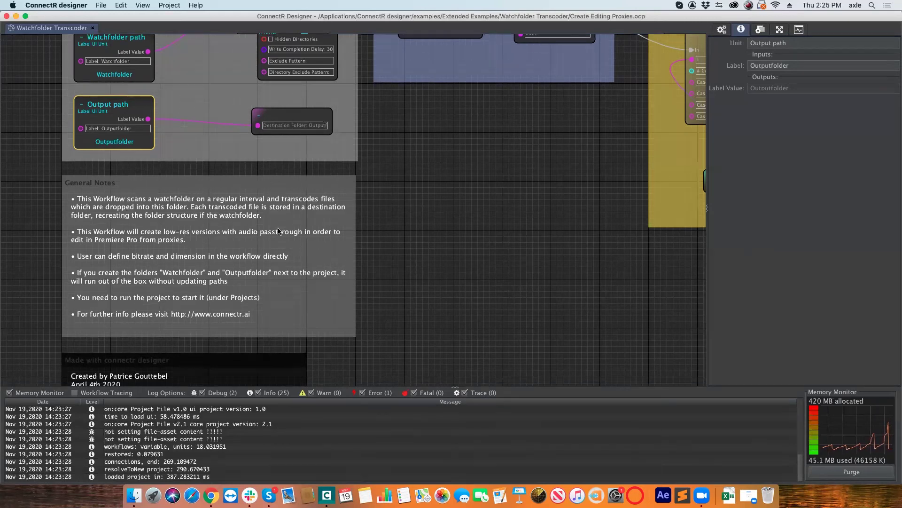
# Examine the Test if file exists group and inspect the File Exists unit's properties and outputs.
pyautogui.scroll(3, 491, 216)
pyautogui.hscroll(10, 492, 216)
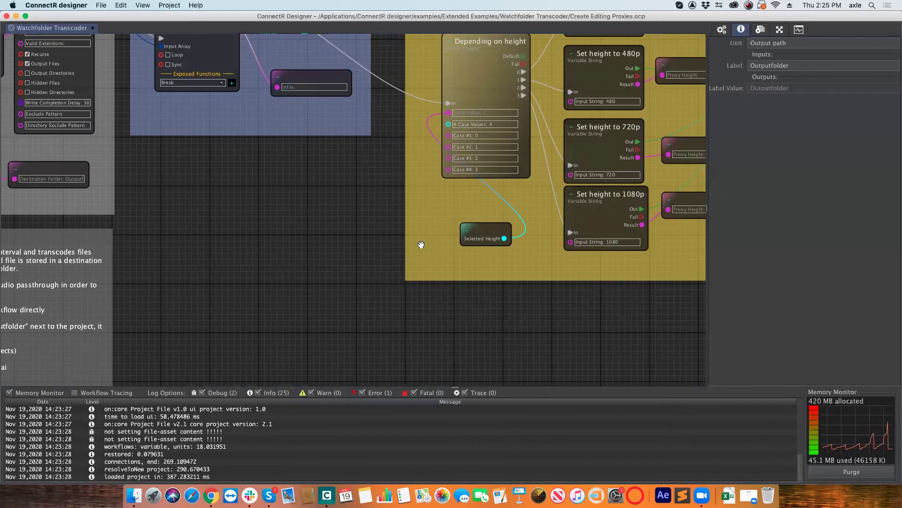
pyautogui.scroll(-5, 419, 244)
pyautogui.moveTo(485, 277); pyautogui.dragTo(372, 314)
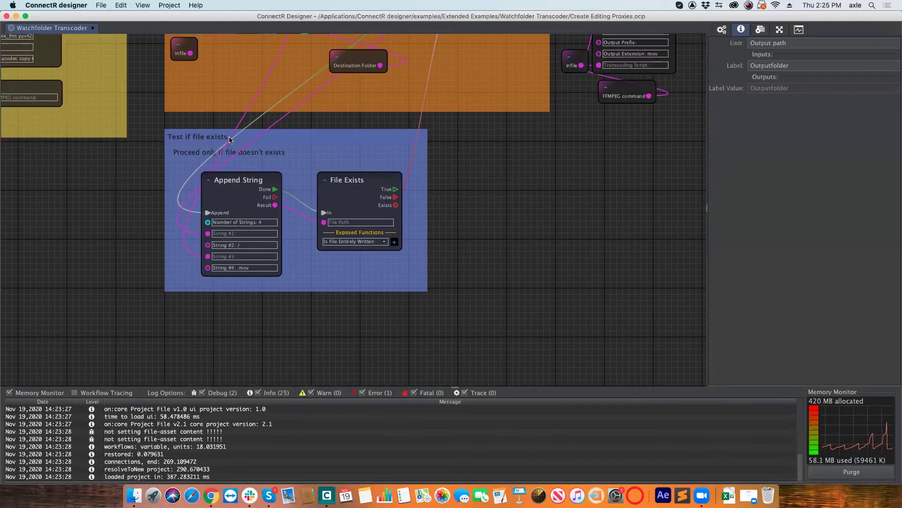
pyautogui.moveTo(452, 207); pyautogui.dragTo(413, 248)
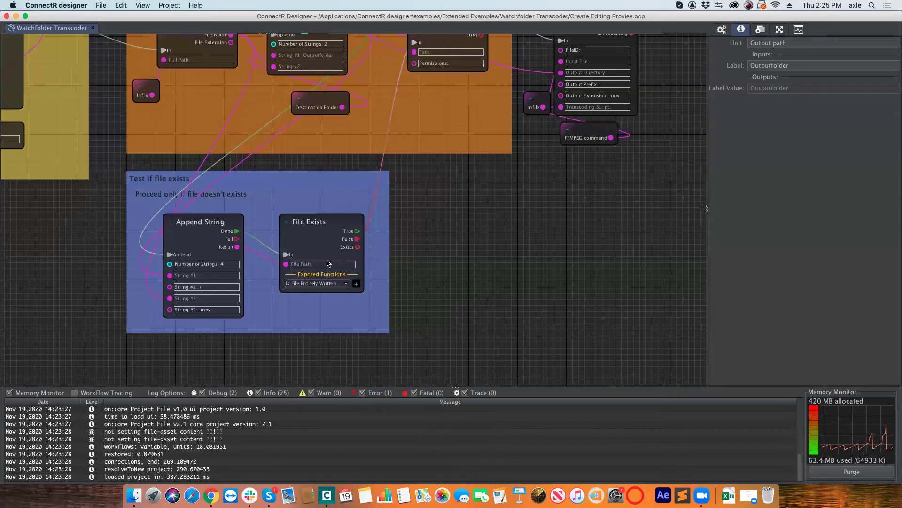
pyautogui.hscroll(2, 329, 263)
pyautogui.scroll(2, 329, 264)
pyautogui.click(294, 259)
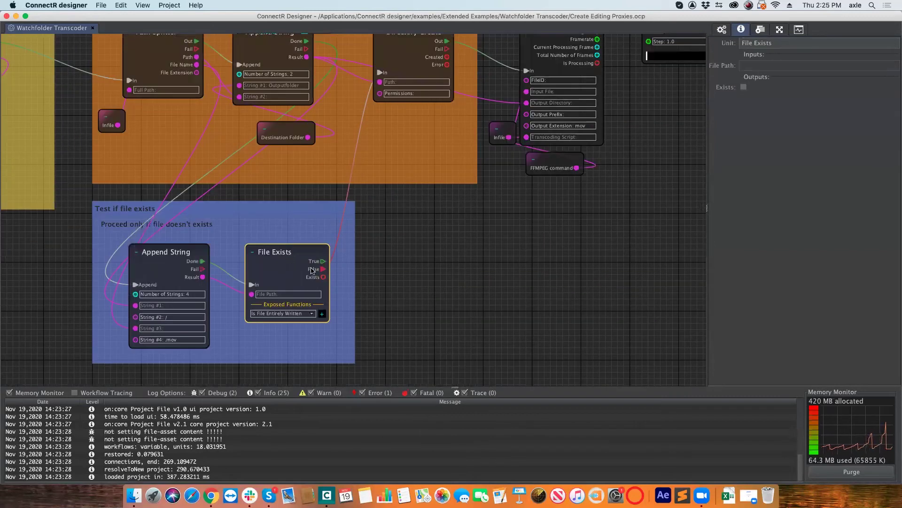
pyautogui.click(296, 323)
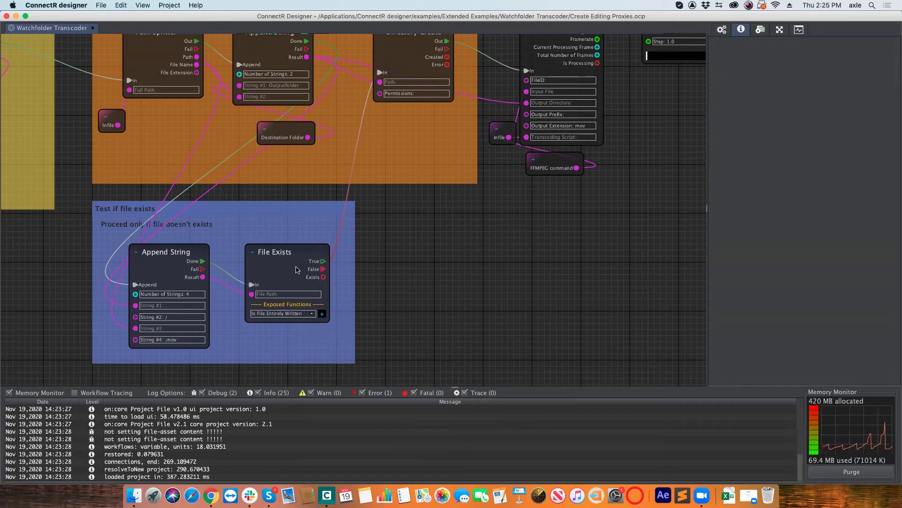
# Add the Is File Entirely Written function from File Exists as a separate unit beside the group, and delete it.
pyautogui.click(323, 314)
pyautogui.moveTo(361, 211); pyautogui.dragTo(474, 249)
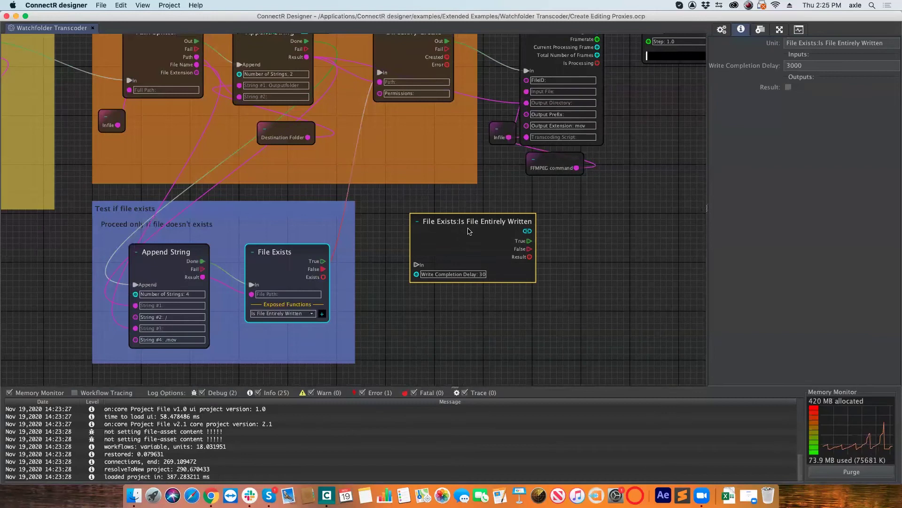
pyautogui.press('BackSpace')
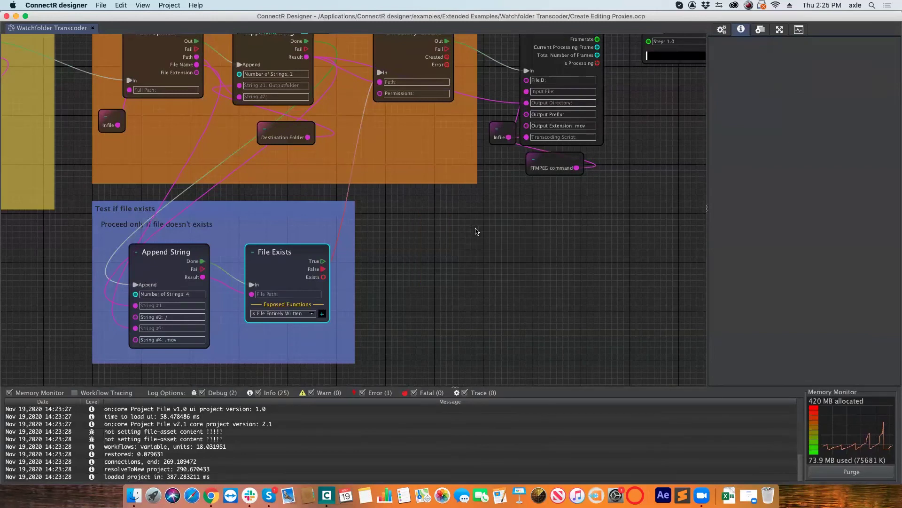
# Inspect the FFmpeg Transcoder unit and the Infile and FFMPEG command variables that feed it.
pyautogui.moveTo(491, 208); pyautogui.dragTo(447, 323)
pyautogui.scroll(2, 358, 185)
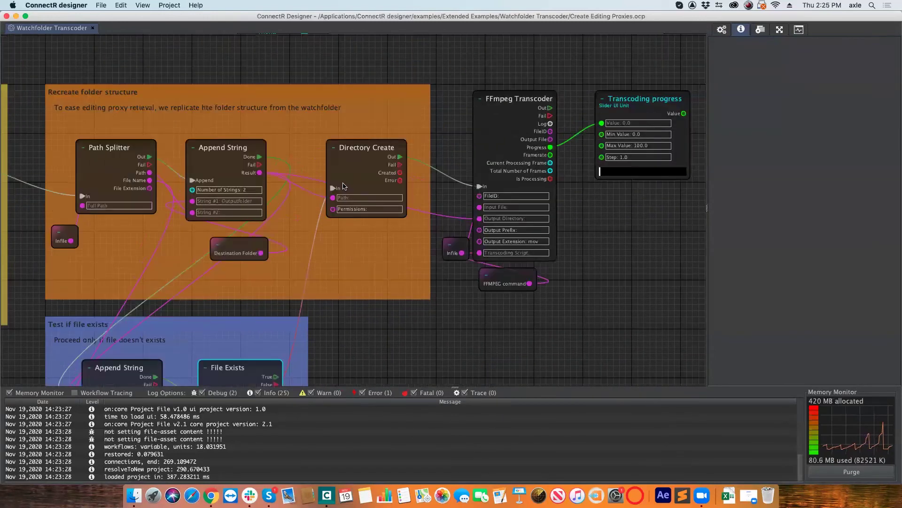
pyautogui.click(496, 148)
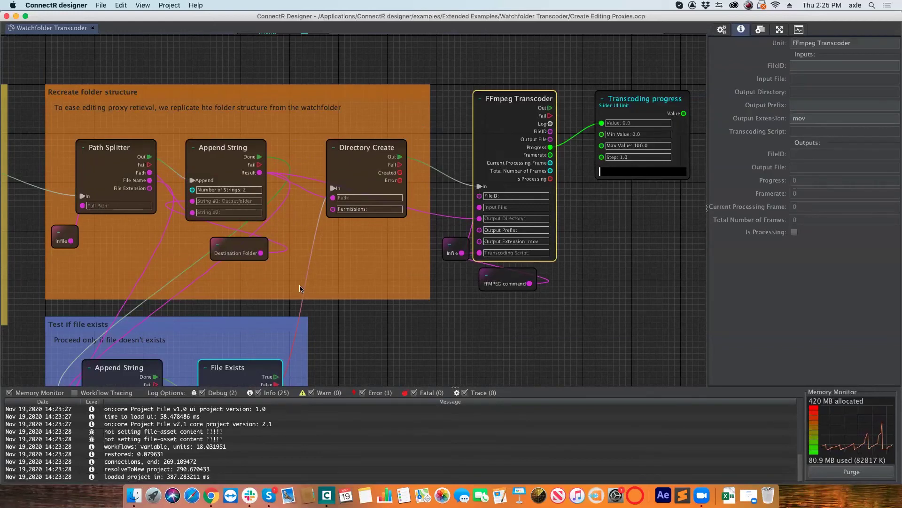
pyautogui.moveTo(254, 248); pyautogui.dragTo(248, 254)
pyautogui.click(455, 253)
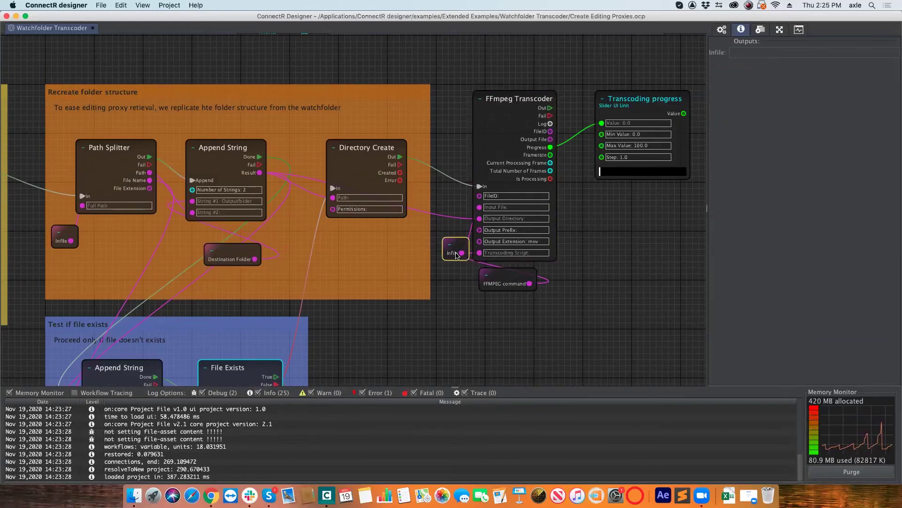
pyautogui.click(514, 276)
pyautogui.click(373, 324)
# Trace the workflow back from the FFmpeg Transcoder through Recreate folder structure to the Build FFMPEG command group.
pyautogui.hscroll(-5, 373, 325)
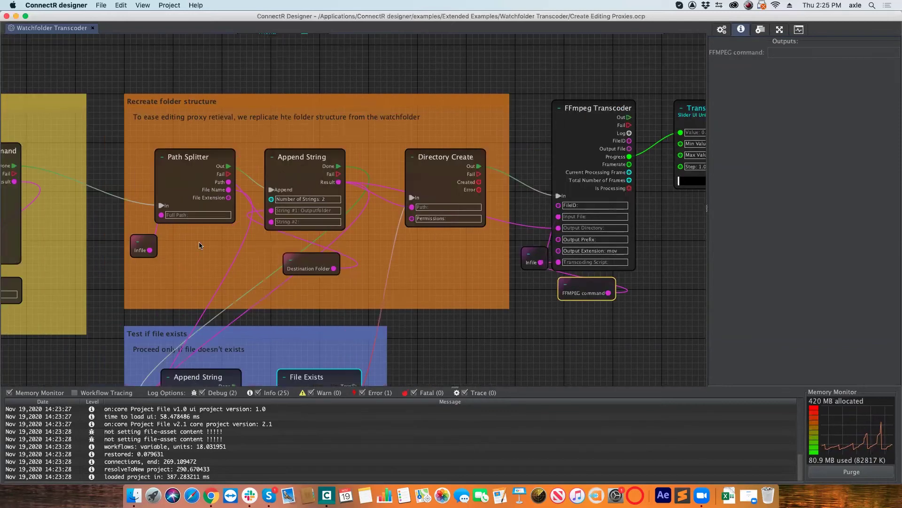
pyautogui.hscroll(-4, 197, 246)
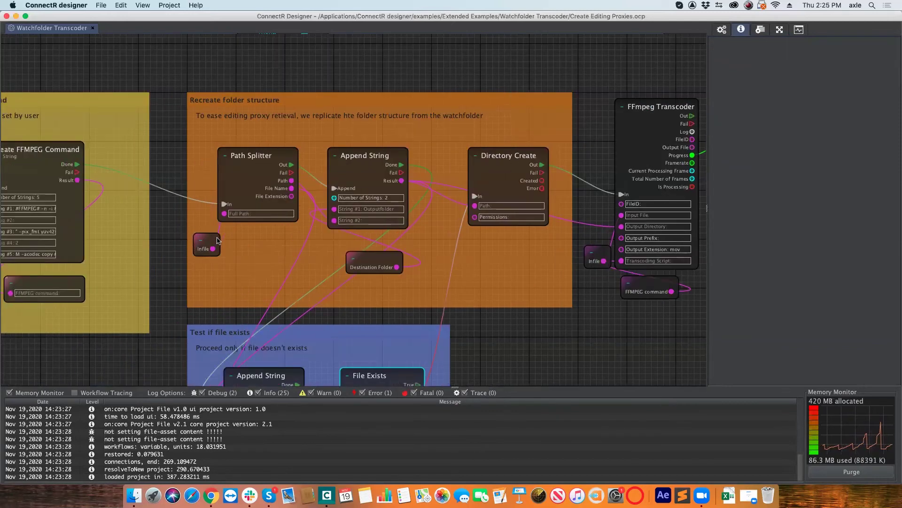
pyautogui.hscroll(-3, 324, 351)
pyautogui.hscroll(-5, 323, 351)
pyautogui.scroll(-3, 313, 301)
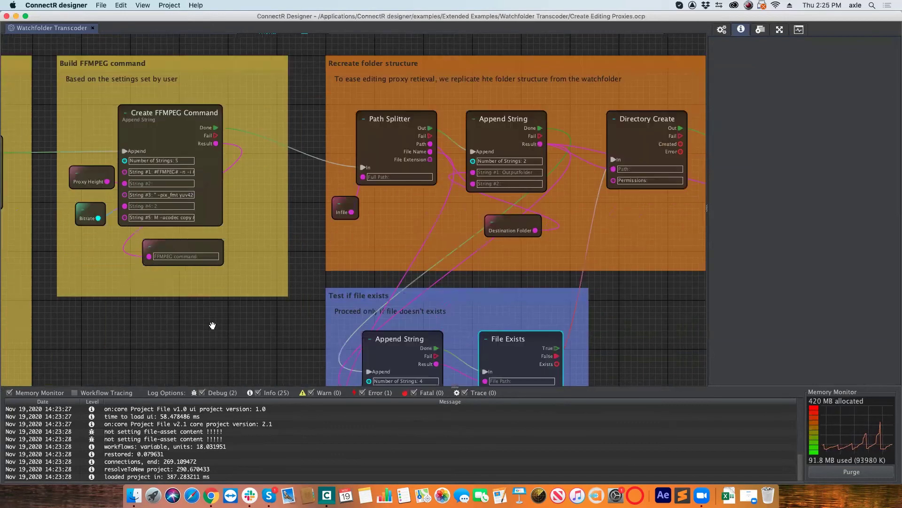
pyautogui.hscroll(2, 234, 165)
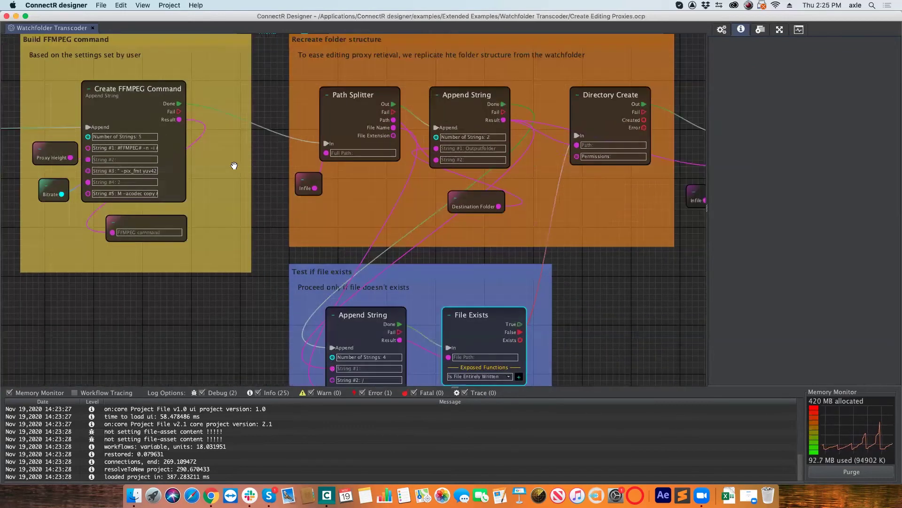
pyautogui.hscroll(-5, 233, 165)
# Open the recent project evo_proxies without saving the example's changes, and view its whole EVO Proxies workflow.
pyautogui.click(113, 5)
pyautogui.moveTo(101, 6)
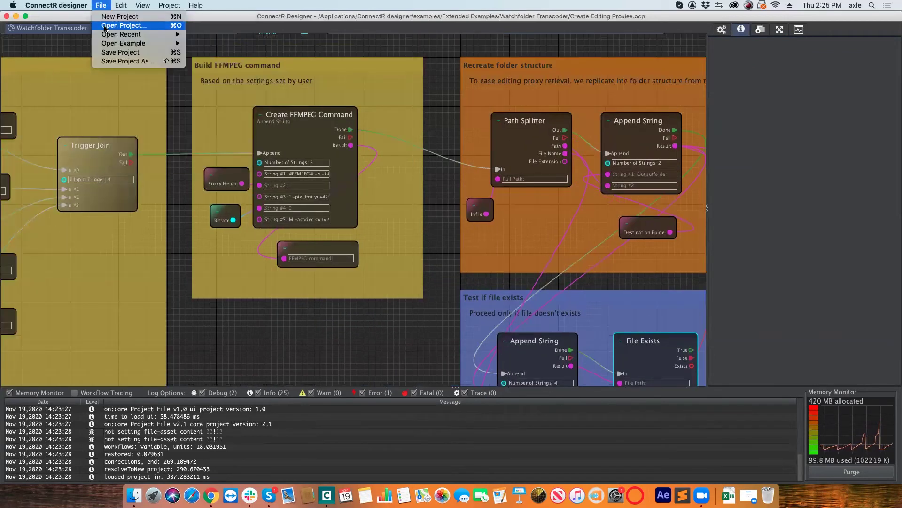
pyautogui.moveTo(108, 36)
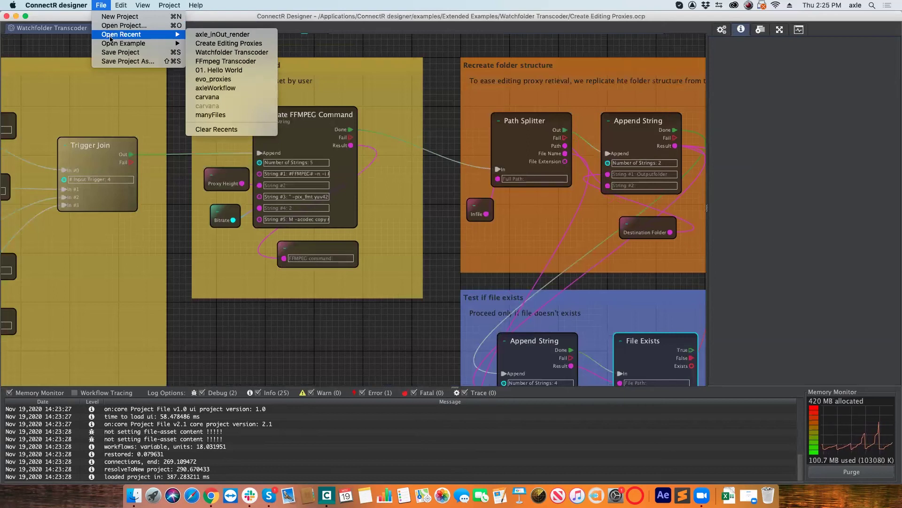
pyautogui.click(207, 84)
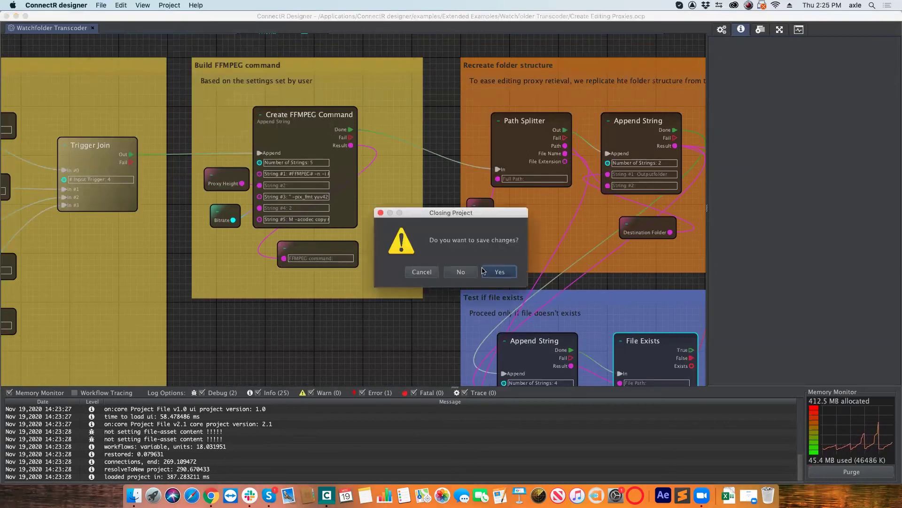
pyautogui.click(468, 270)
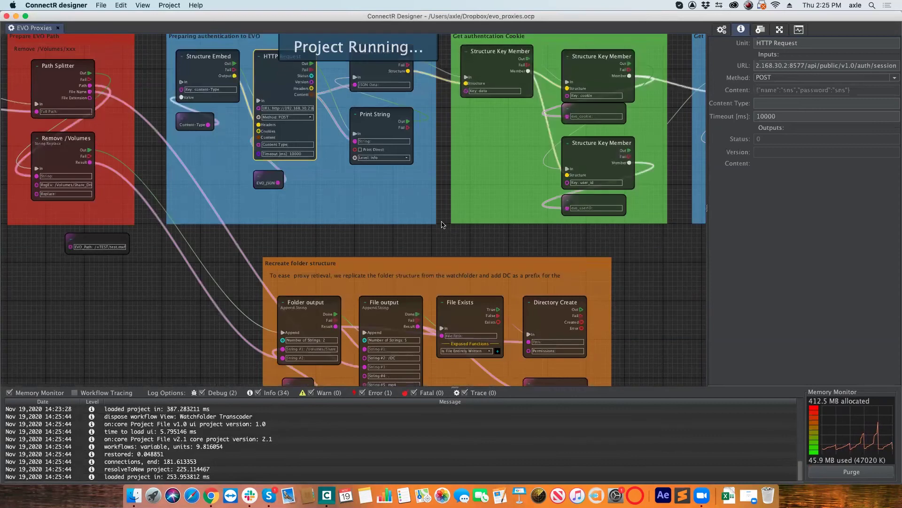
pyautogui.scroll(-5, 441, 225)
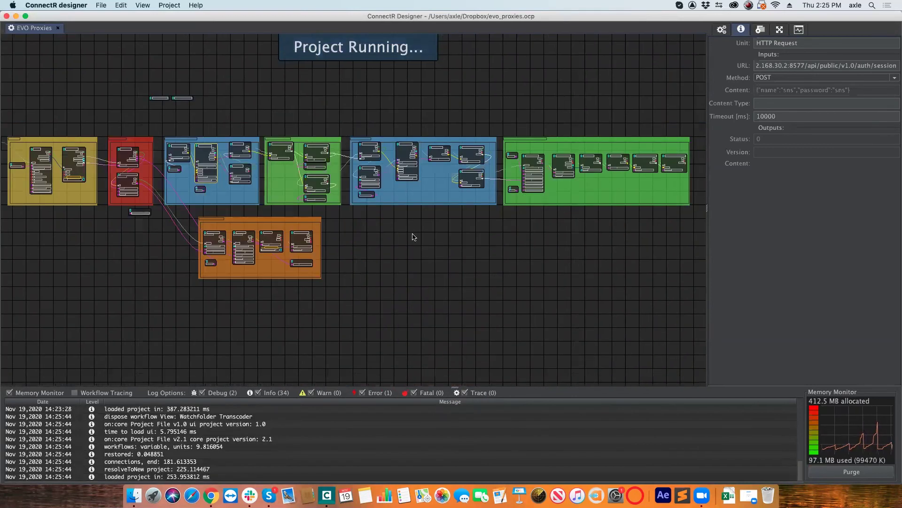
# Open the recent project carvana and view the start of its cinemDNG transcode workflow.
pyautogui.click(101, 5)
pyautogui.moveTo(119, 38)
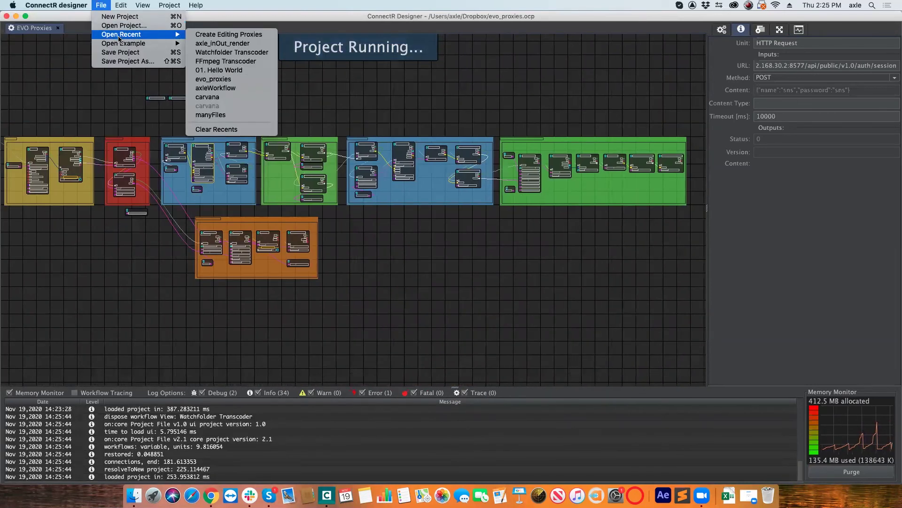
pyautogui.click(239, 97)
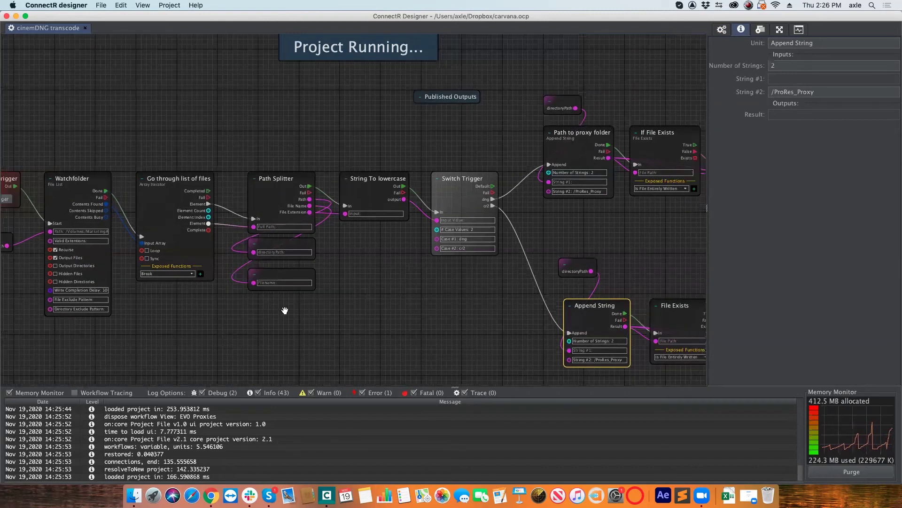
pyautogui.moveTo(285, 310); pyautogui.dragTo(368, 309)
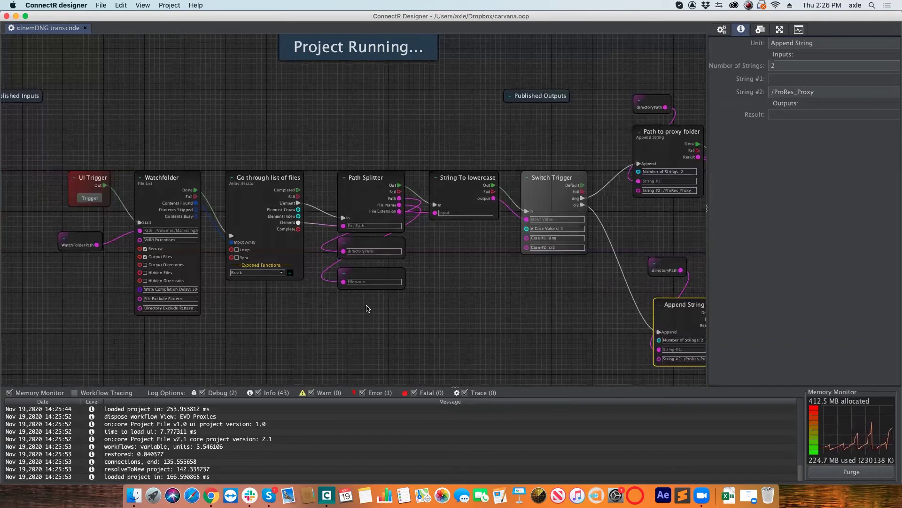